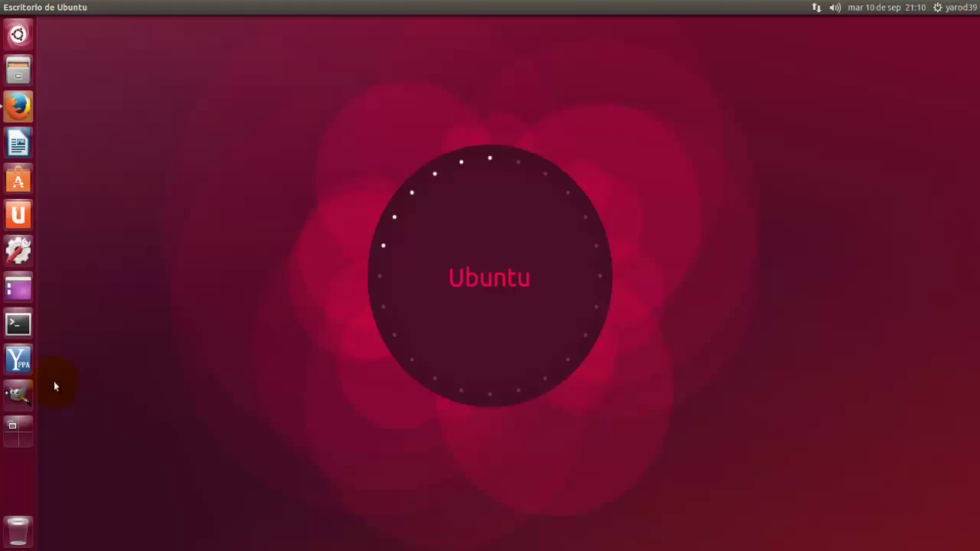
Step: Launch GIMP 2.8 from the Unity launcher
left_click(22, 394)
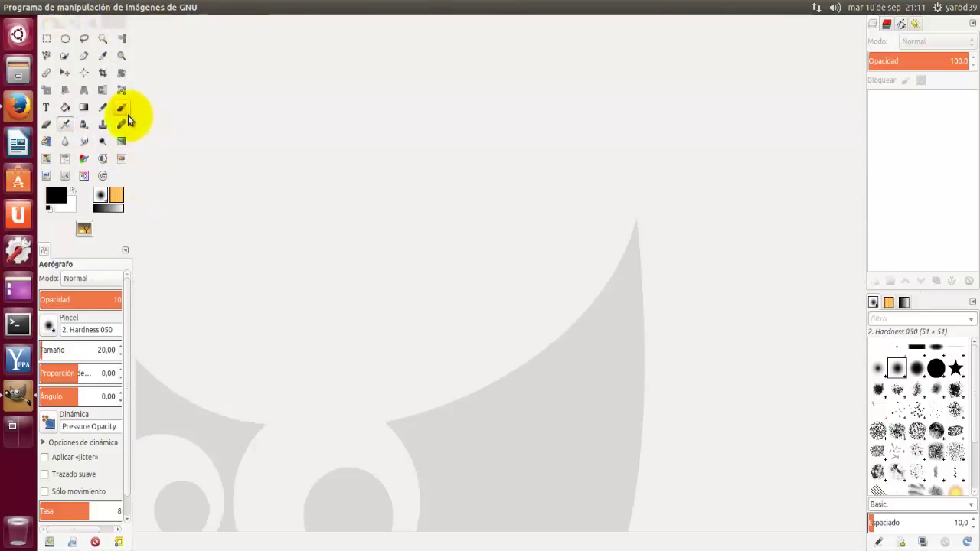
Step: In Firefox, move from the GNOME Art GTK2 themes list to page 2
left_click(31, 105)
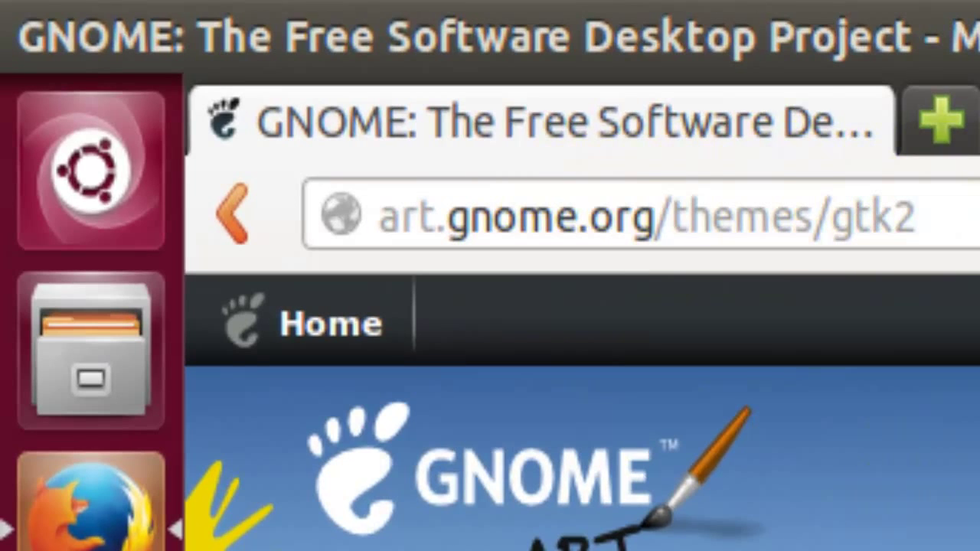
scroll(583, 414, "down", 3)
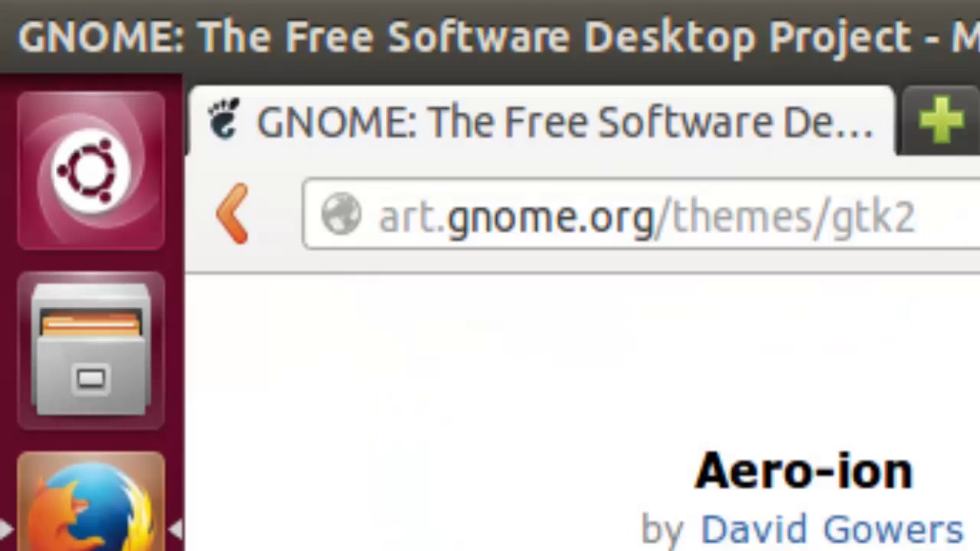
scroll(582, 413, "down", 2)
scroll(582, 414, "up", 5)
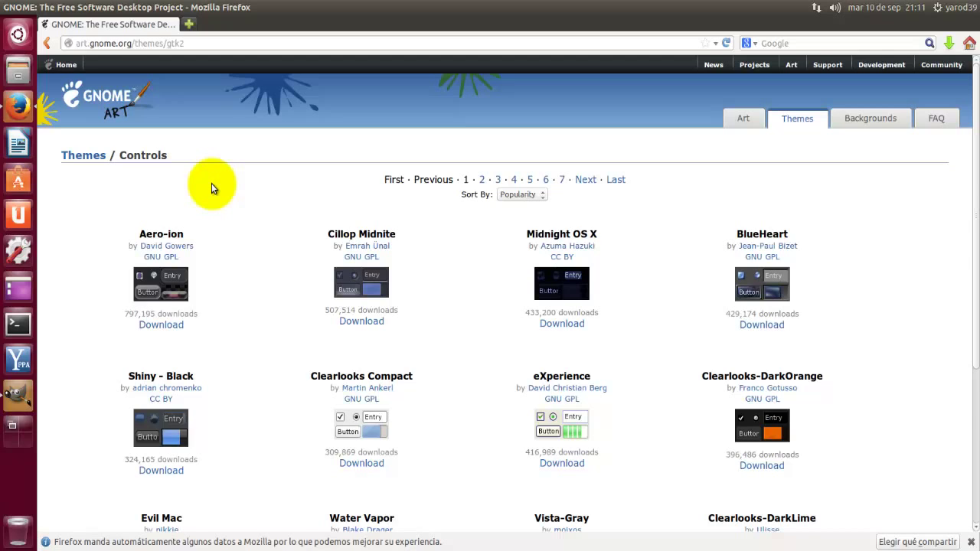
scroll(212, 186, "down", 2)
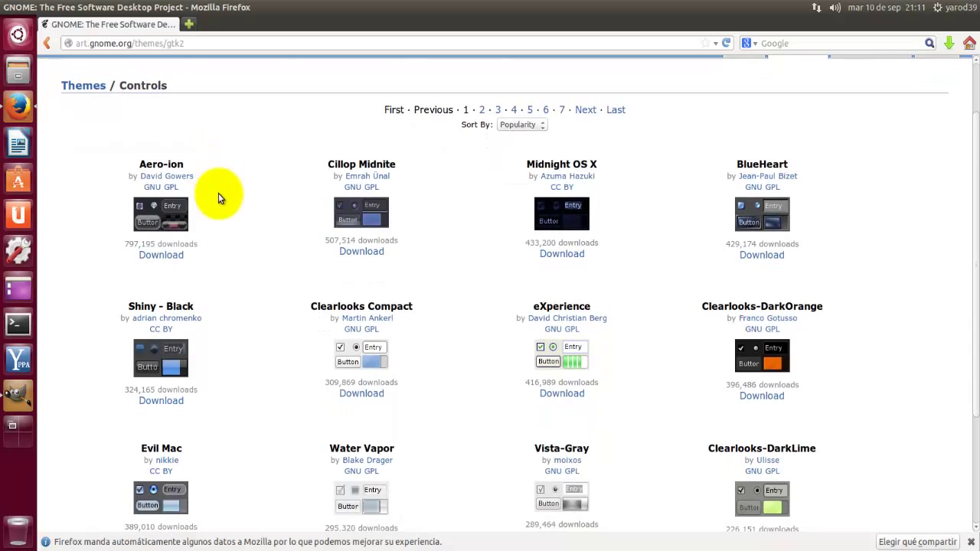
scroll(219, 198, "down", 1)
scroll(218, 198, "down", 1)
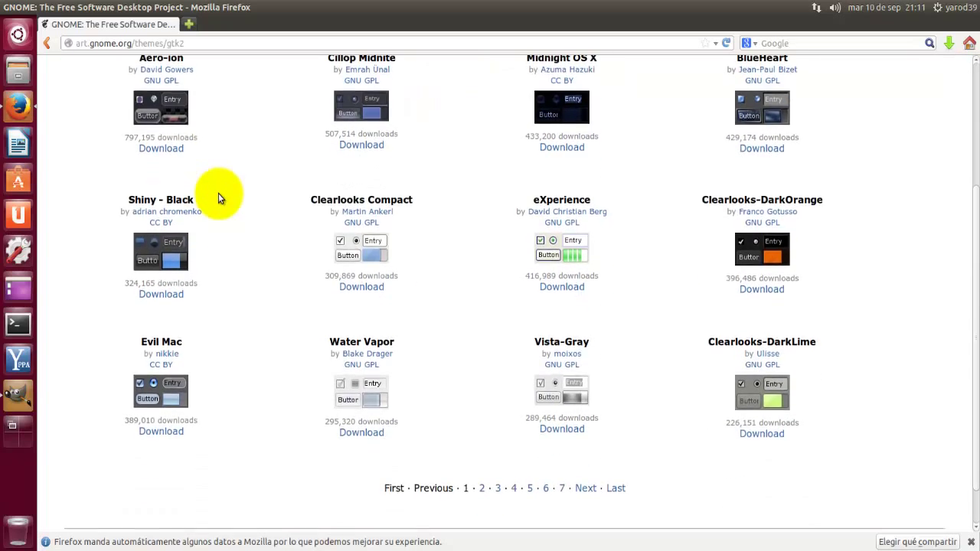
scroll(284, 288, "down", 1)
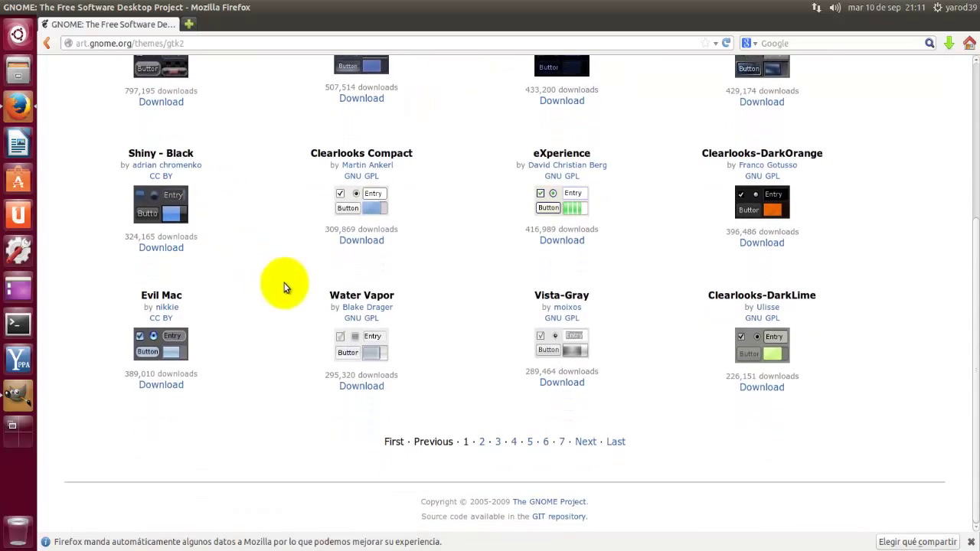
left_click(586, 442)
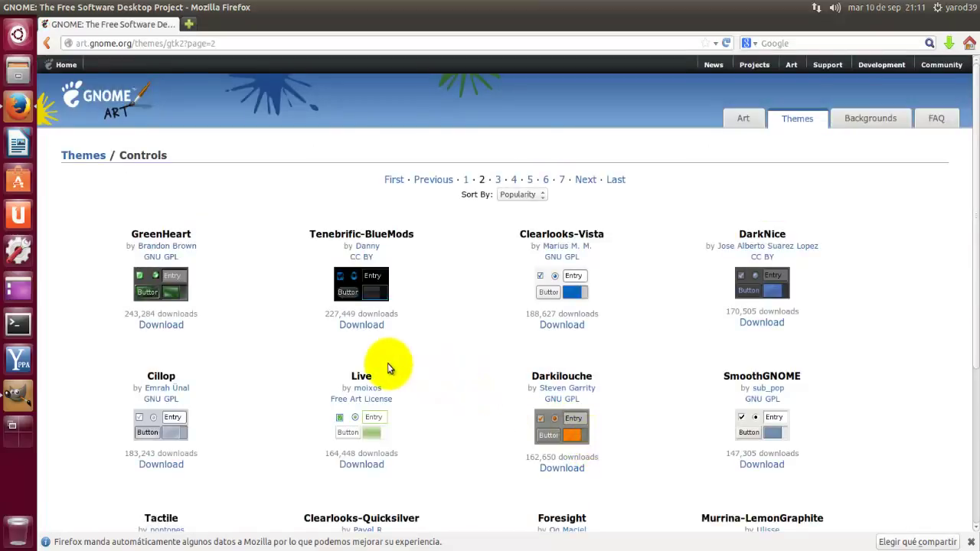
Step: Download the Tactile theme and save it as GTK2-Tactile.tar.gz
scroll(388, 363, "down", 2)
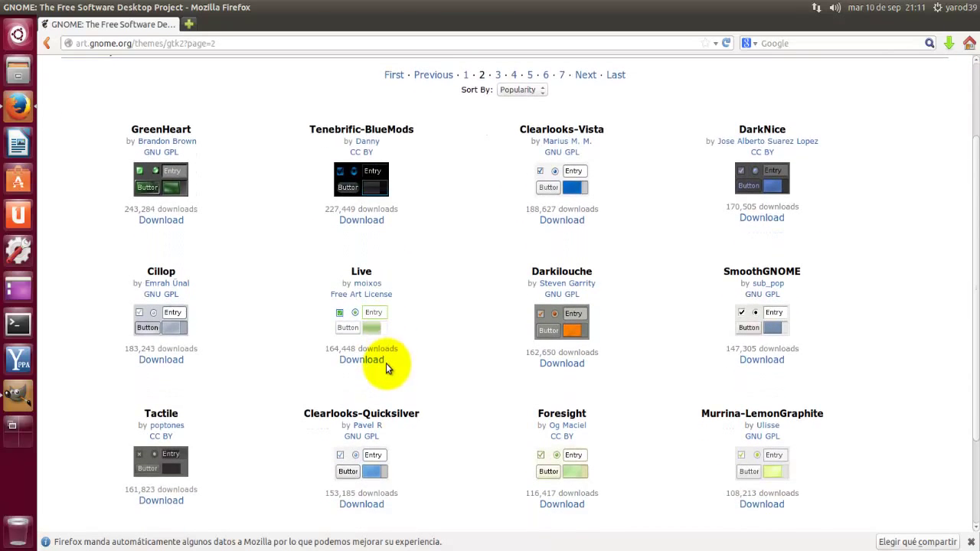
scroll(291, 374, "down", 1)
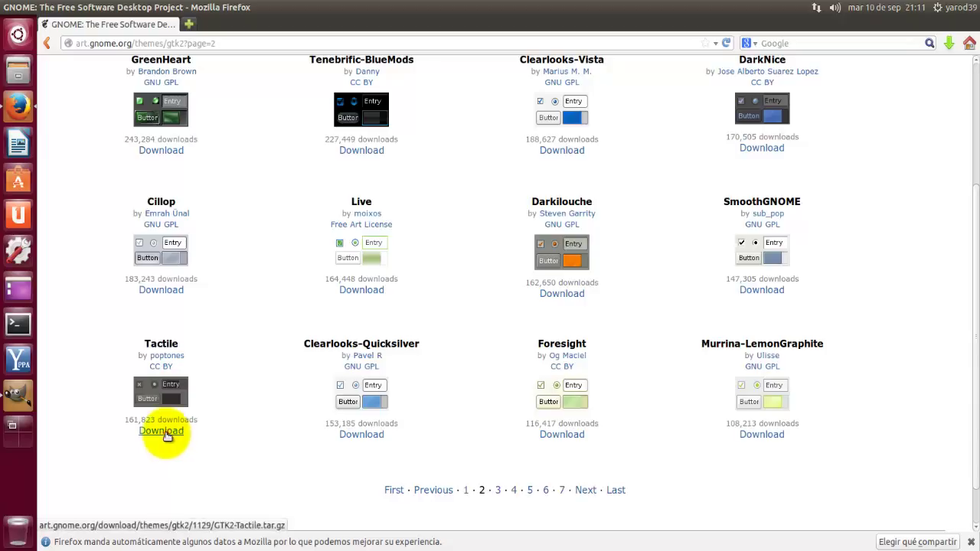
left_click(168, 437)
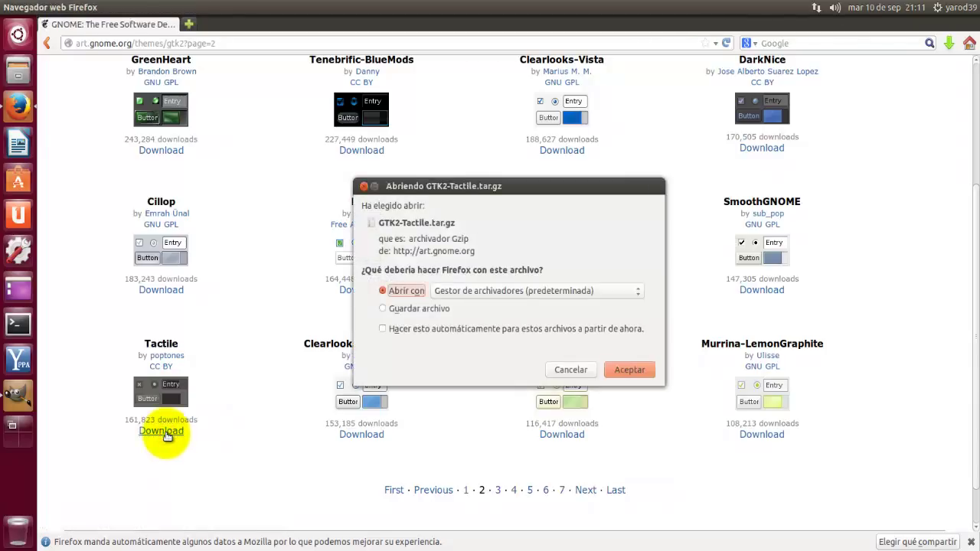
left_click(407, 311)
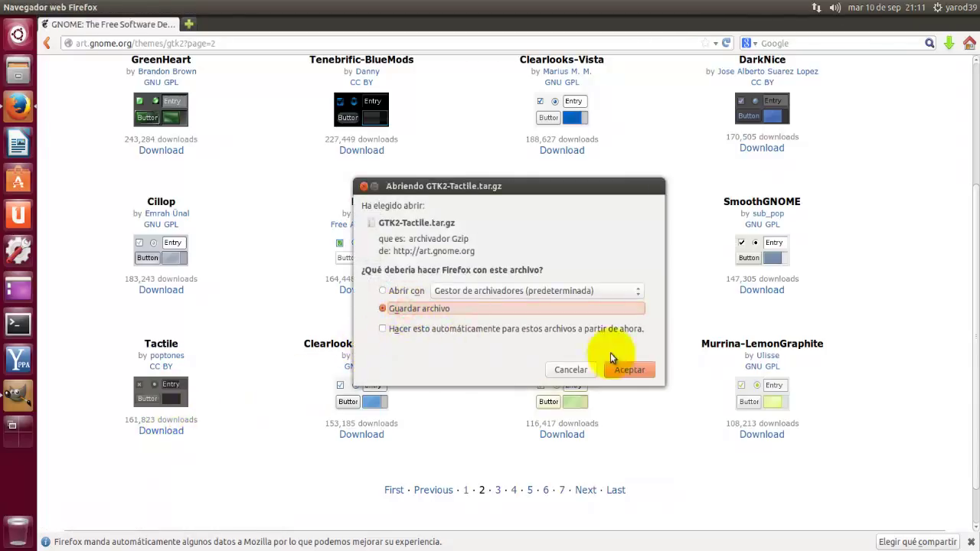
left_click(623, 369)
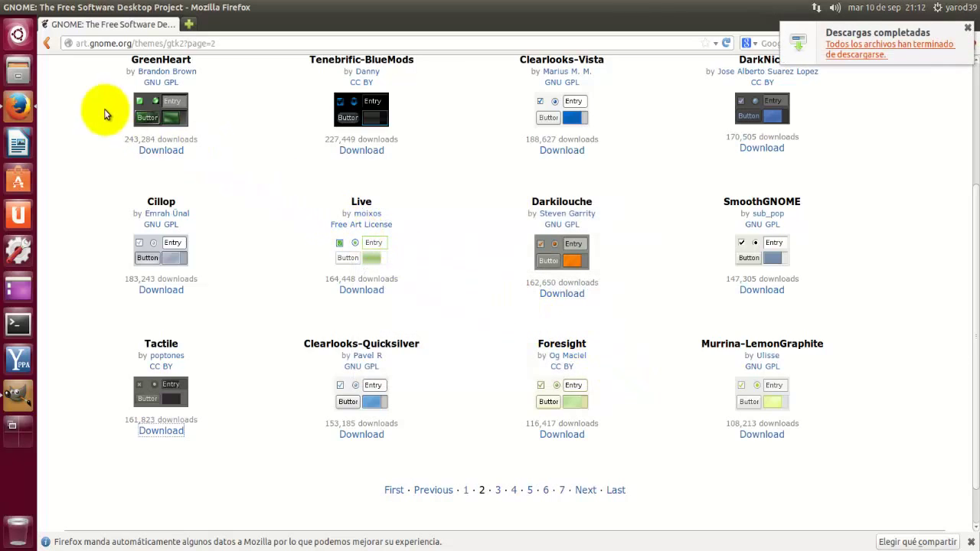
Step: Open Descargas in Files and extract GTK2-Tactile.tar.gz there
right_click(19, 71)
left_click(61, 66)
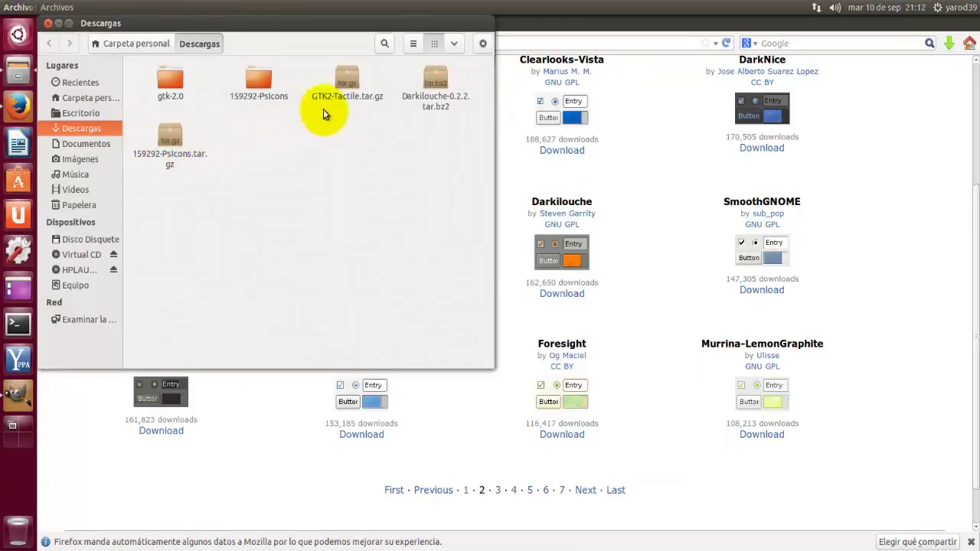
right_click(341, 80)
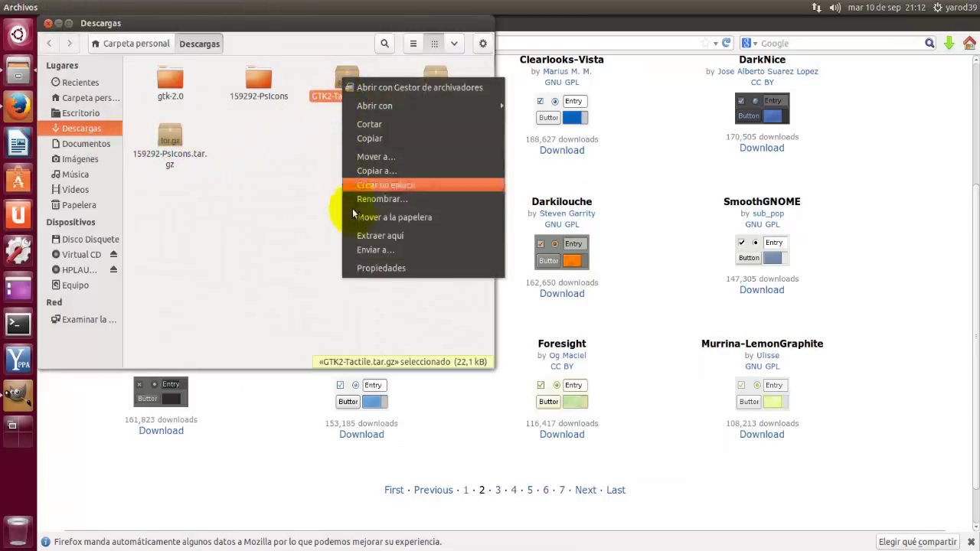
left_click(363, 239)
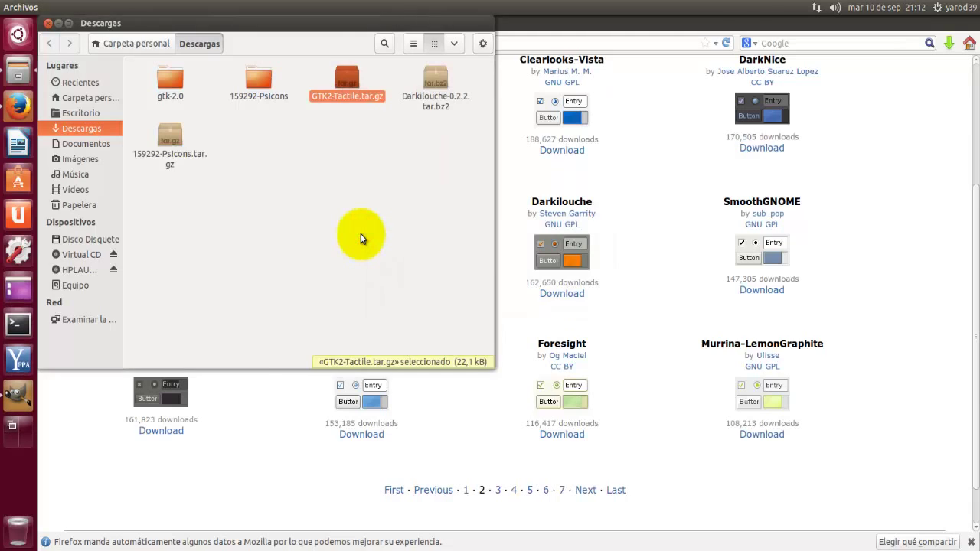
Step: Inspect the extracted Tactile folder and its gtk-2.0 folder, then copy Tactile
double_click(171, 82)
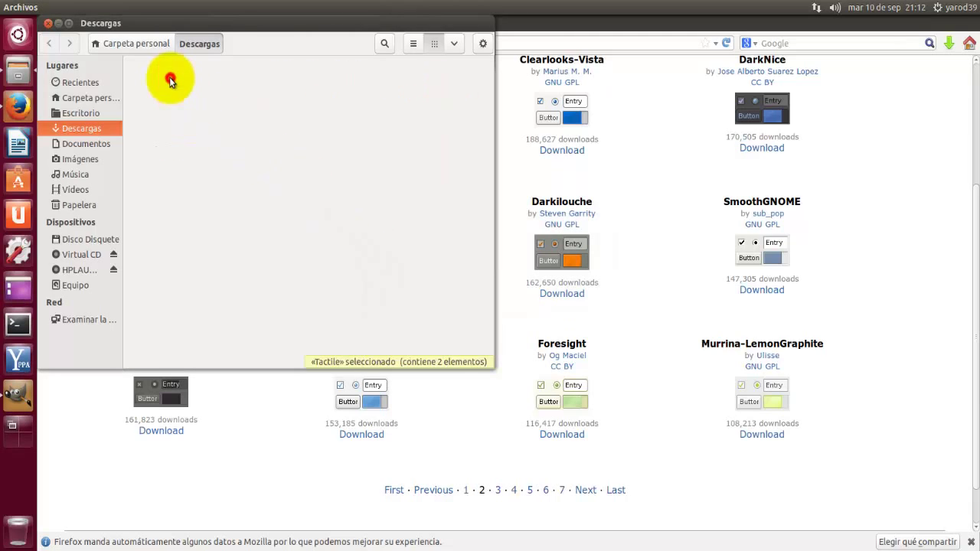
double_click(169, 77)
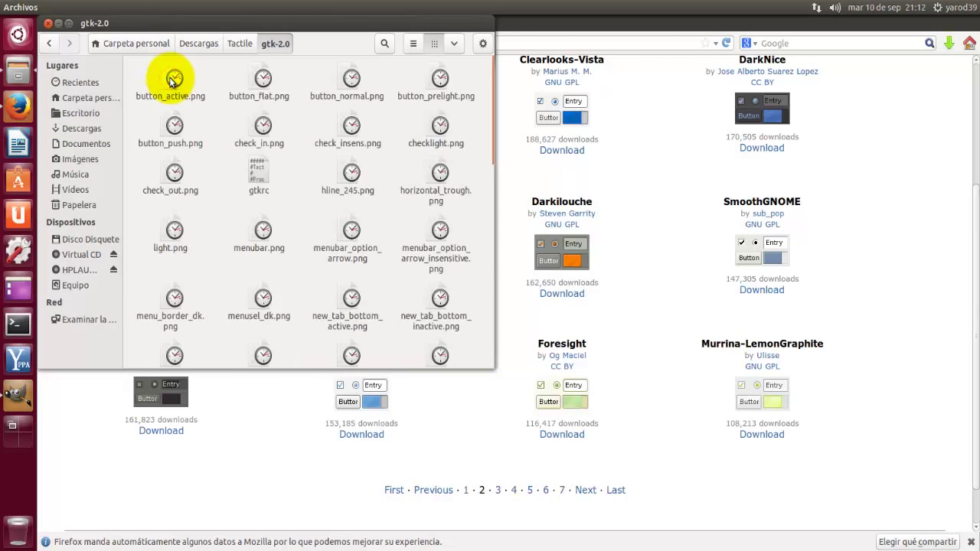
left_click(234, 44)
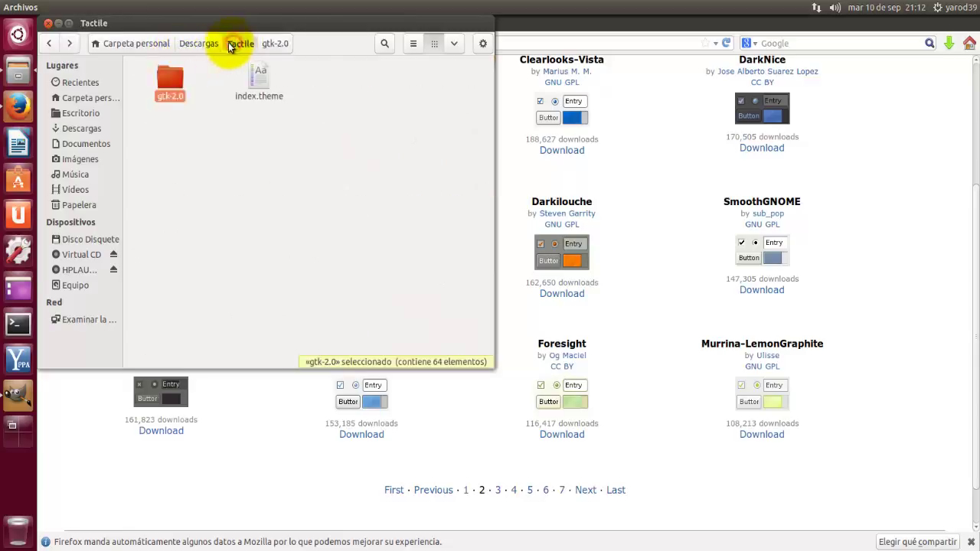
left_click(198, 43)
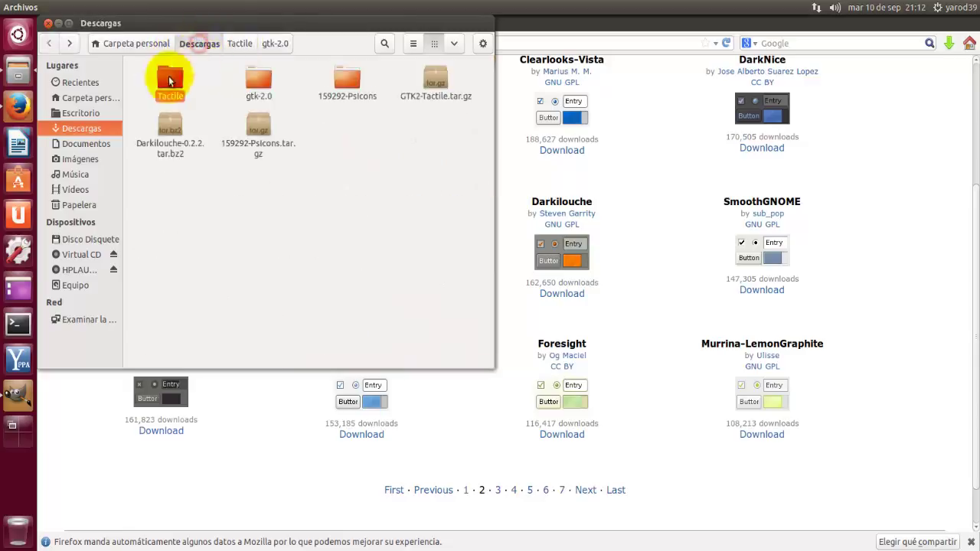
right_click(164, 77)
left_click(192, 135)
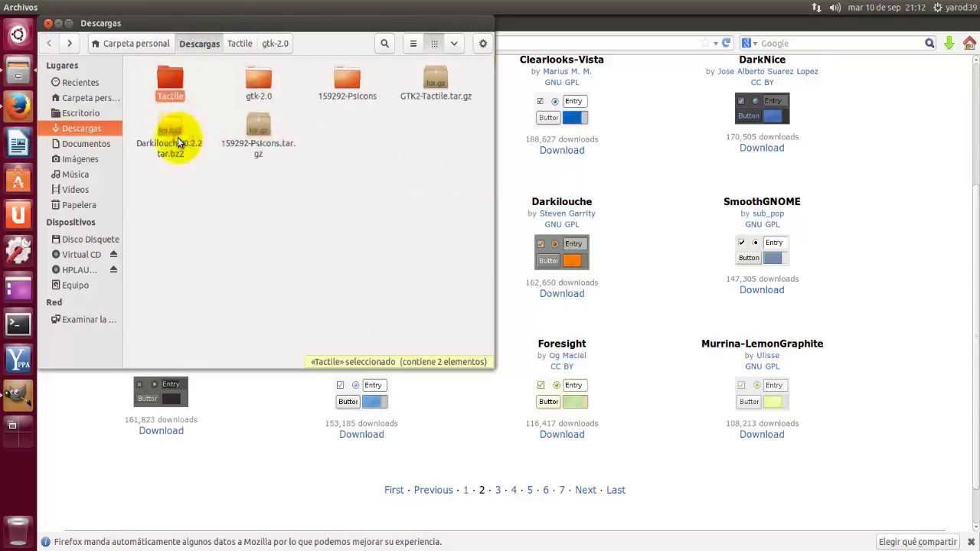
Step: Show hidden files, paste Tactile into ~/.gimp-2.8/themes, and close Files
left_click(93, 98)
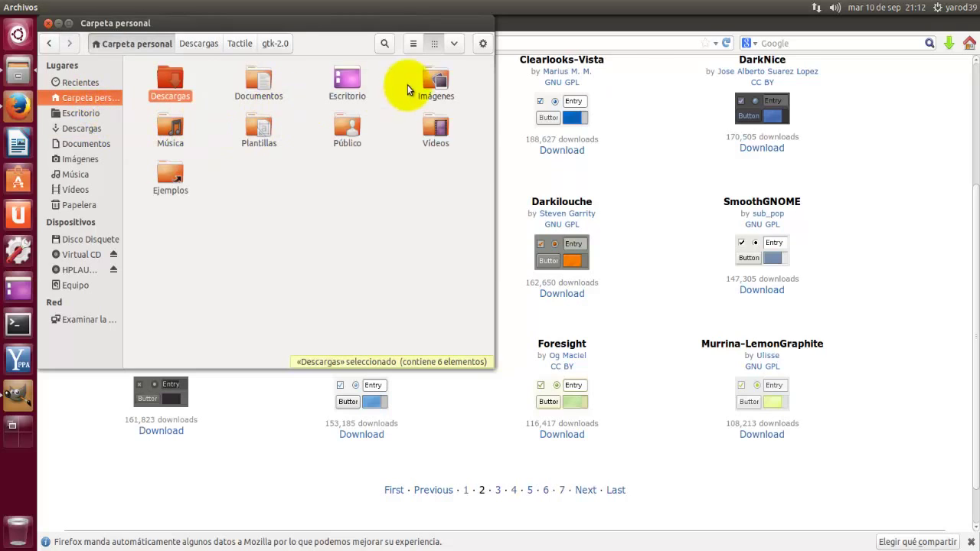
left_click(454, 43)
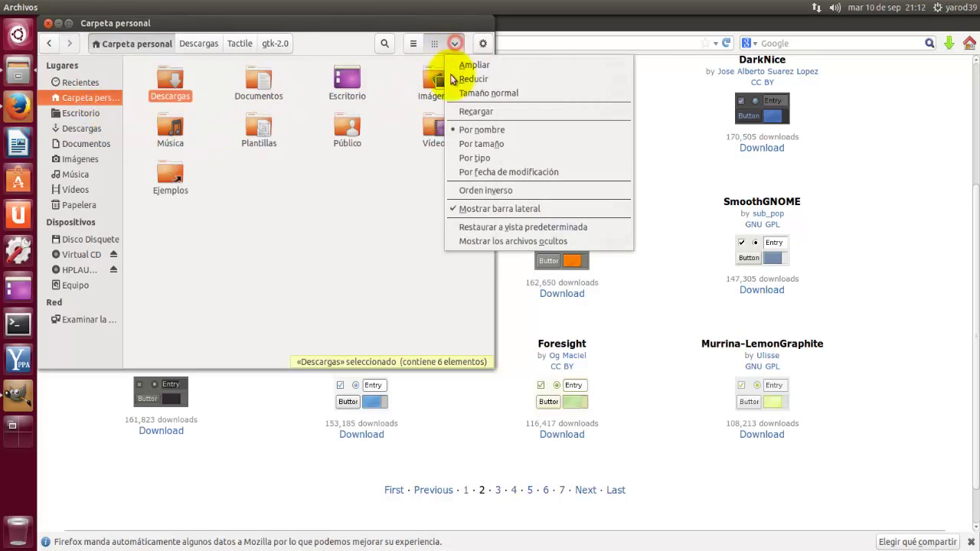
left_click(470, 240)
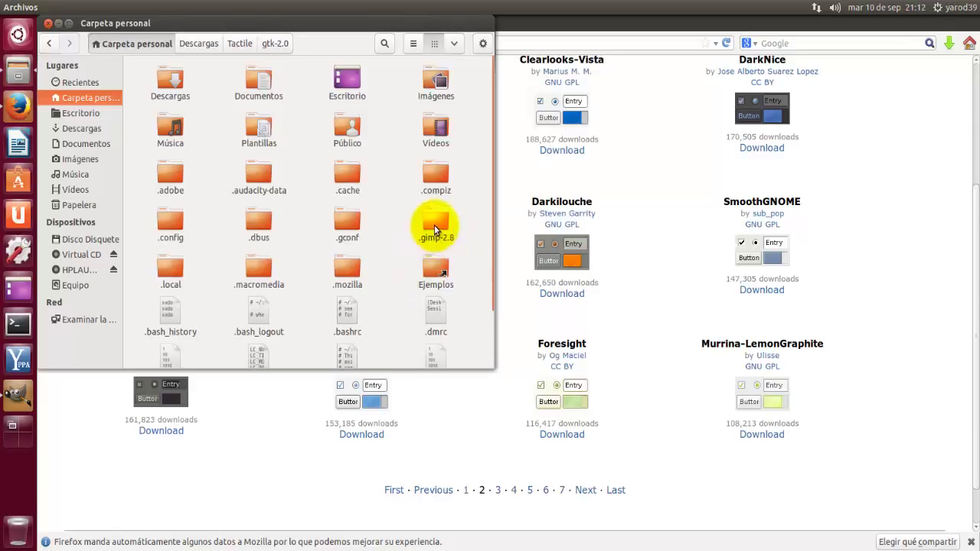
double_click(435, 225)
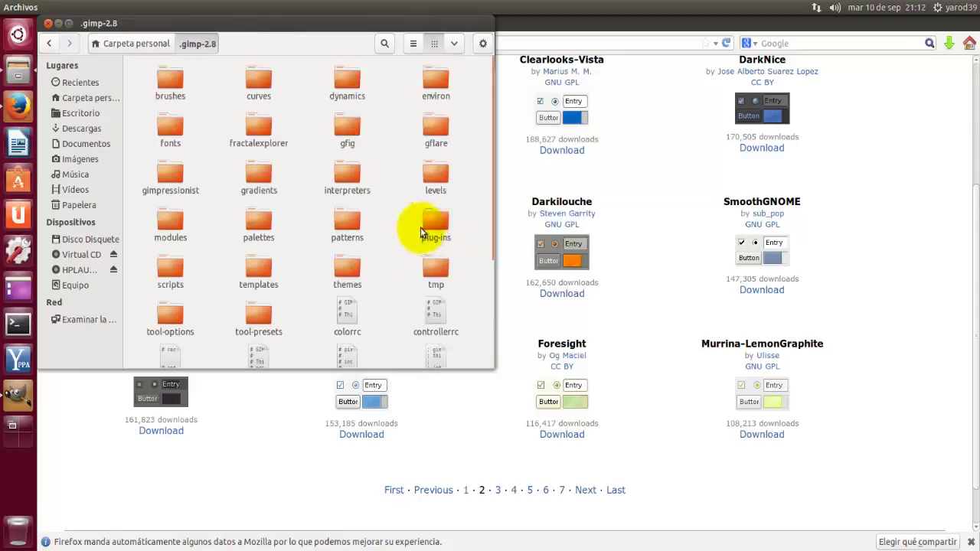
double_click(348, 278)
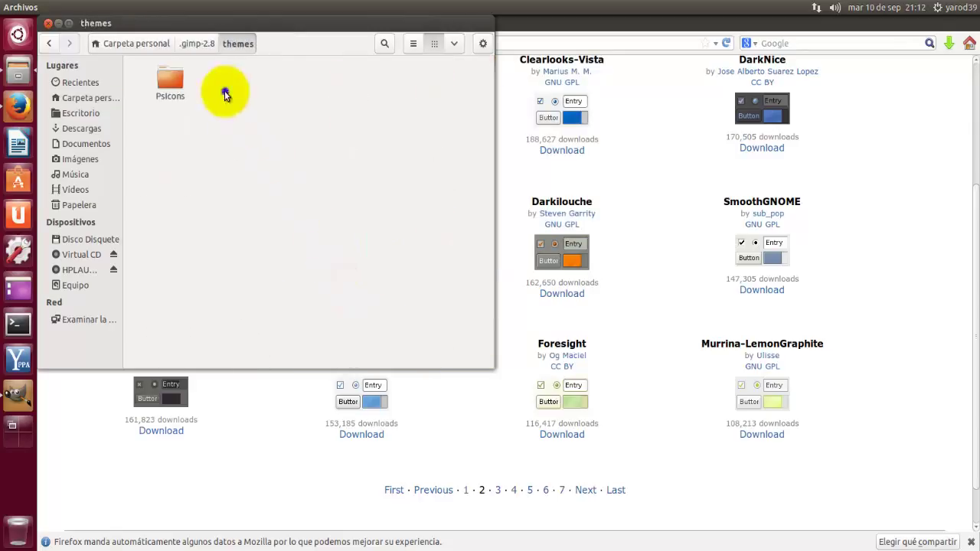
right_click(225, 92)
left_click(244, 153)
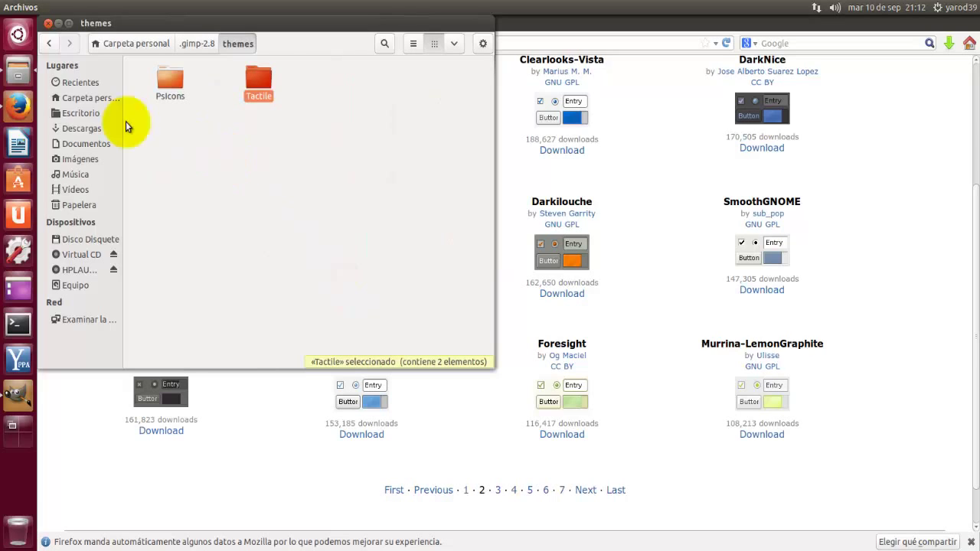
left_click(49, 24)
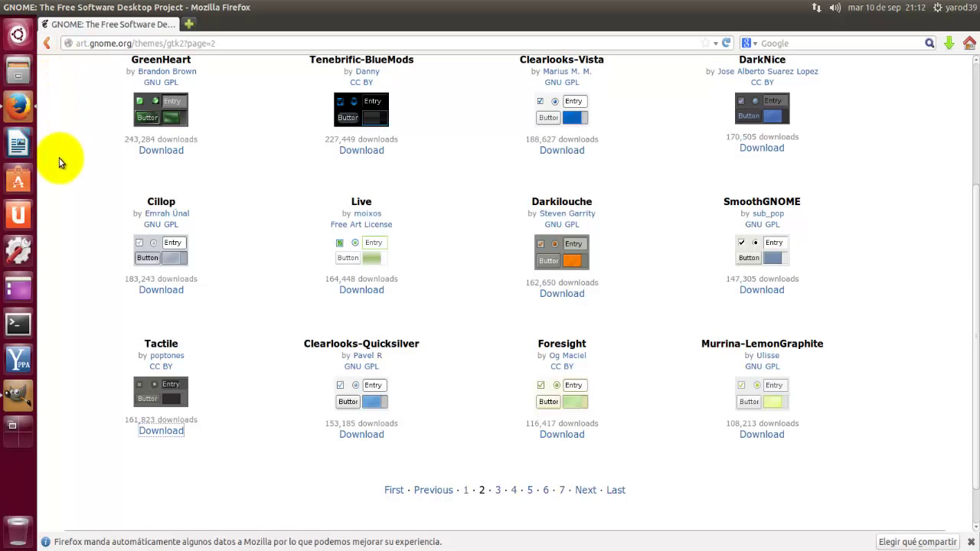
Step: Reload the current theme in Preferences > Tema, accept, then restart GIMP
left_click(25, 405)
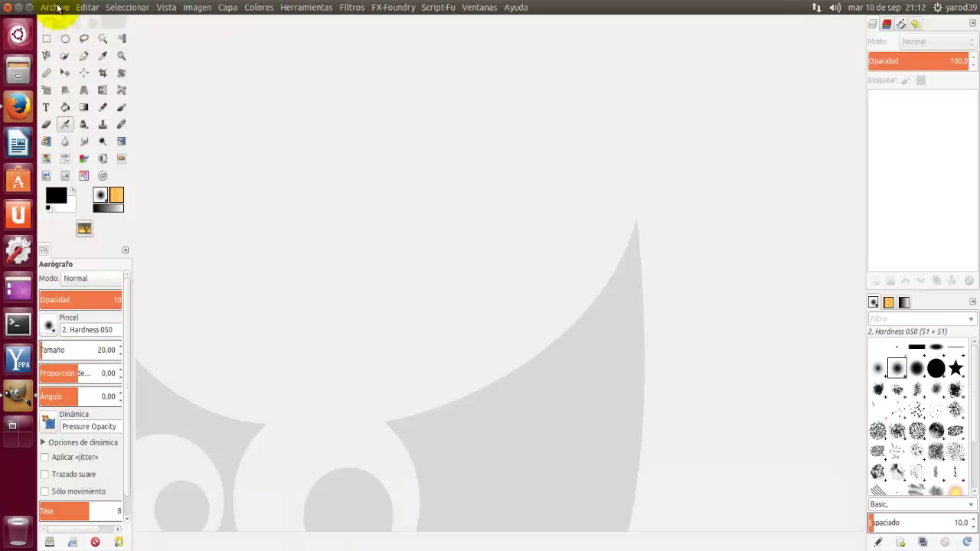
left_click(86, 8)
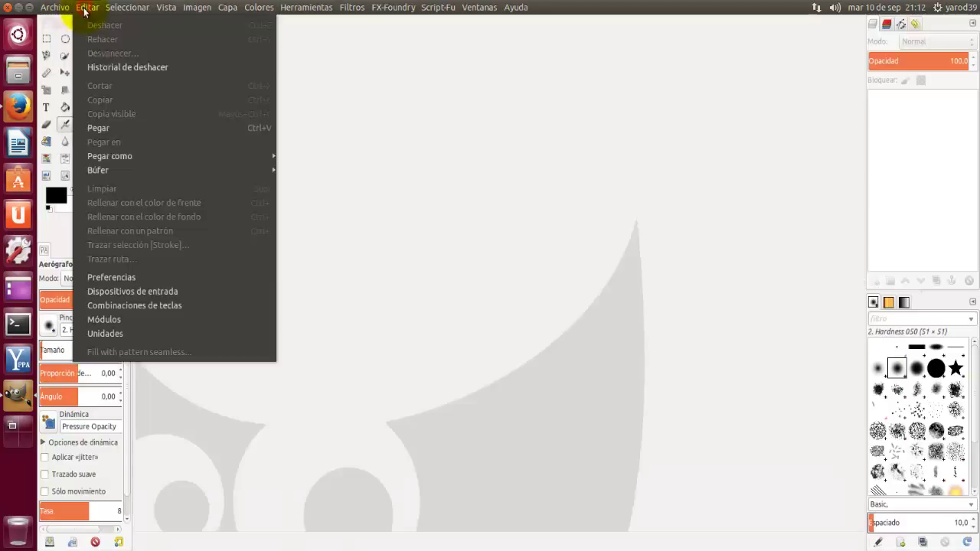
left_click(134, 277)
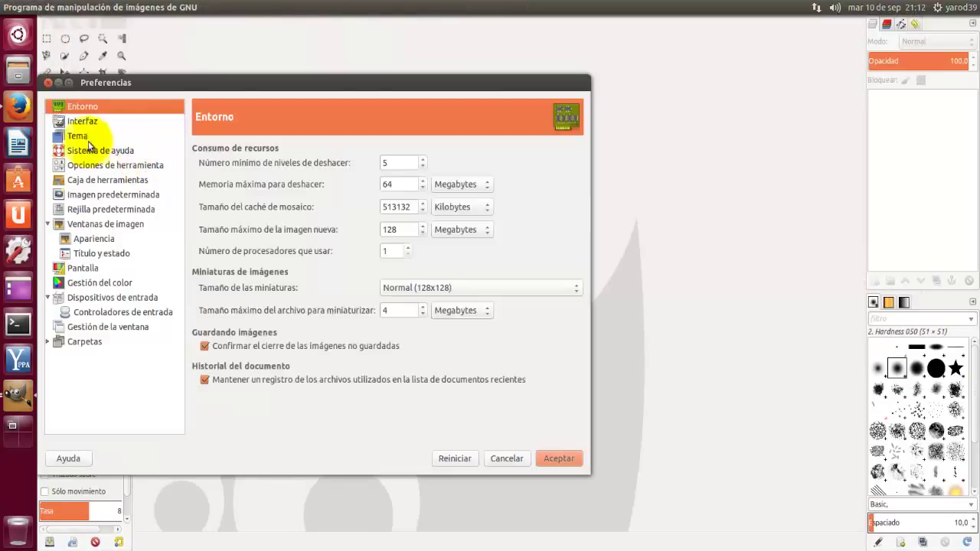
left_click(81, 136)
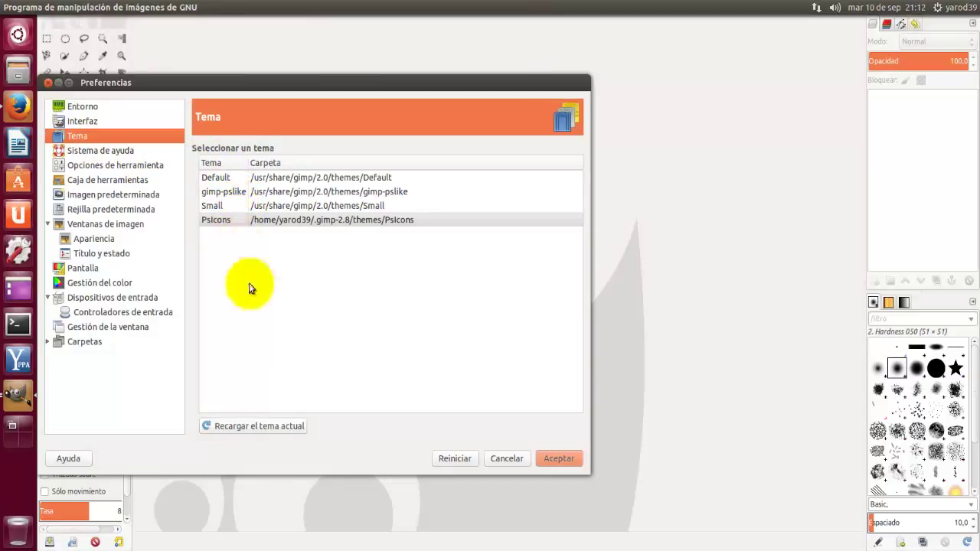
left_click(266, 429)
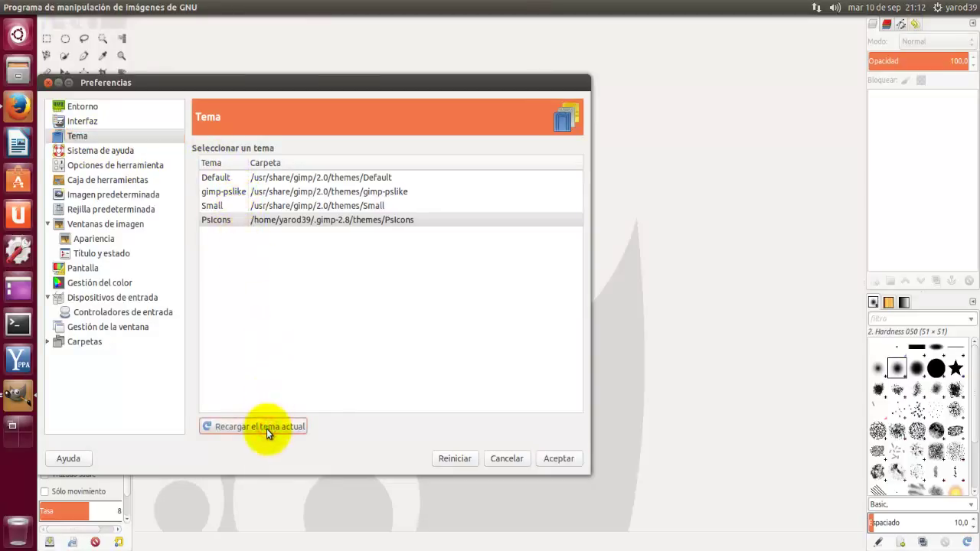
left_click(555, 458)
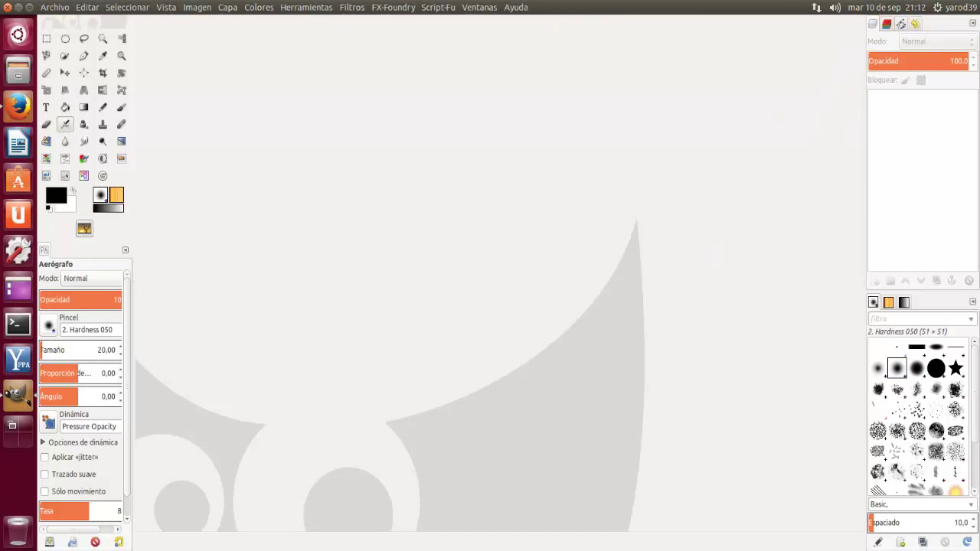
left_click(9, 10)
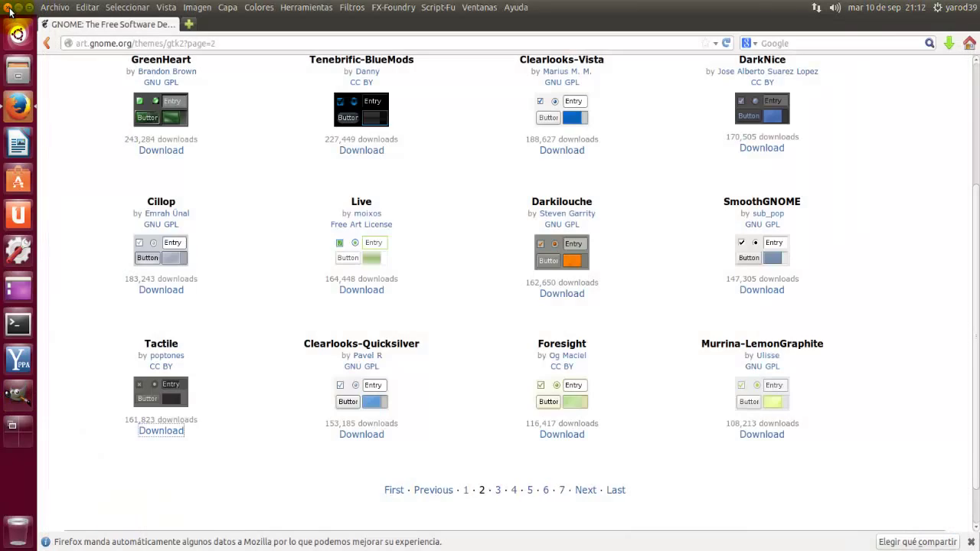
left_click(18, 395)
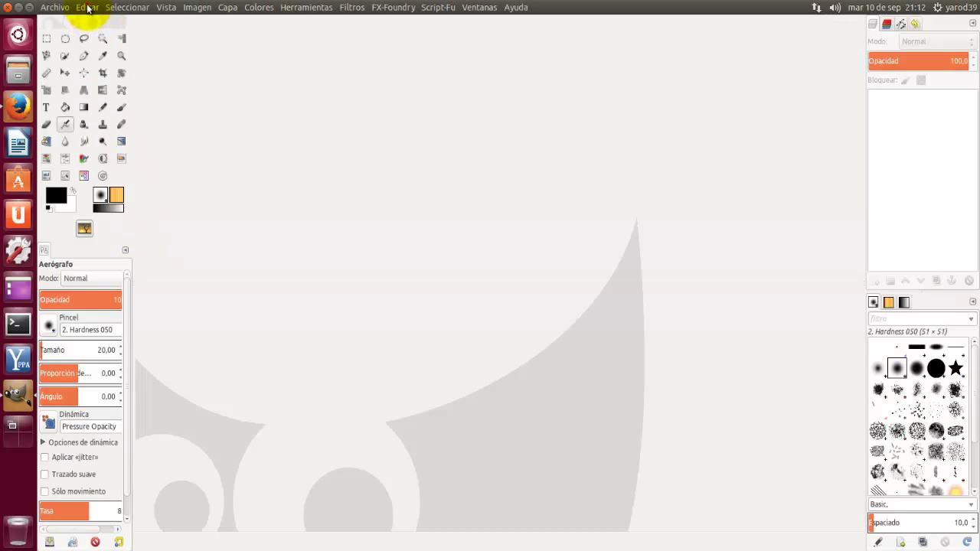
Step: Select the Tactile theme in Preferences > Tema and accept
left_click(87, 7)
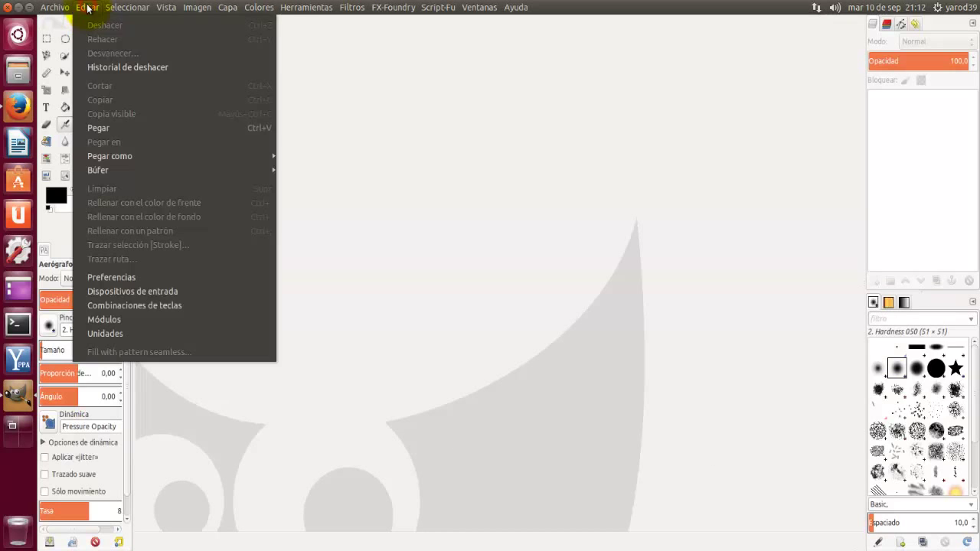
left_click(122, 275)
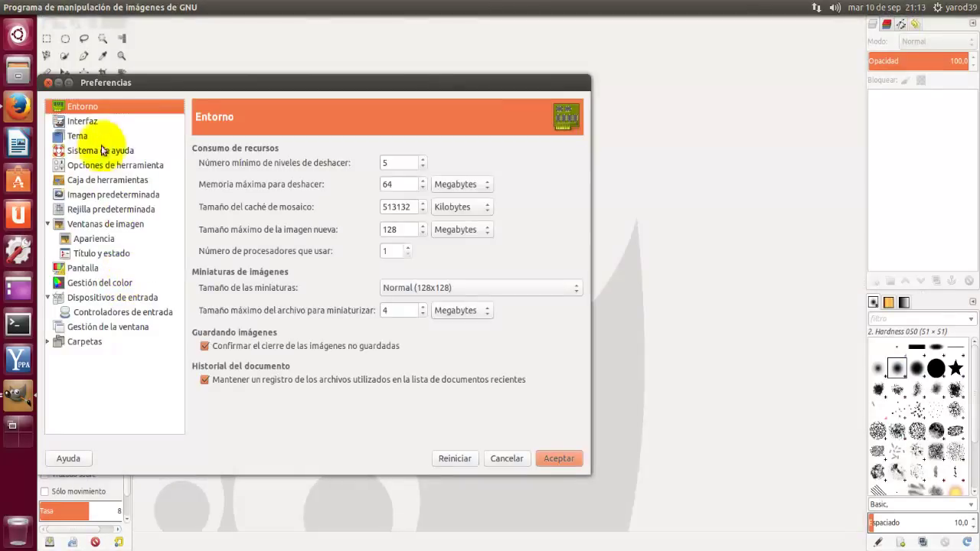
left_click(98, 136)
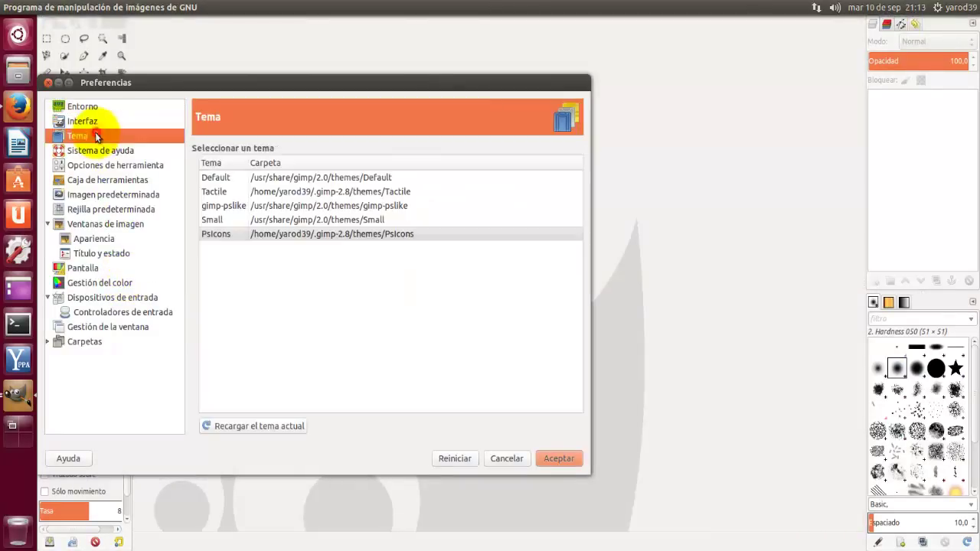
left_click(228, 193)
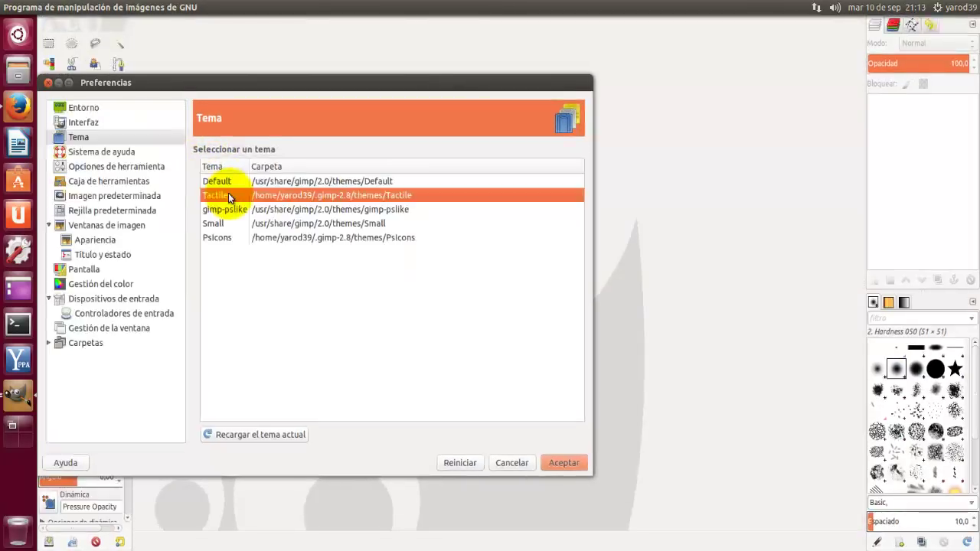
left_click(564, 463)
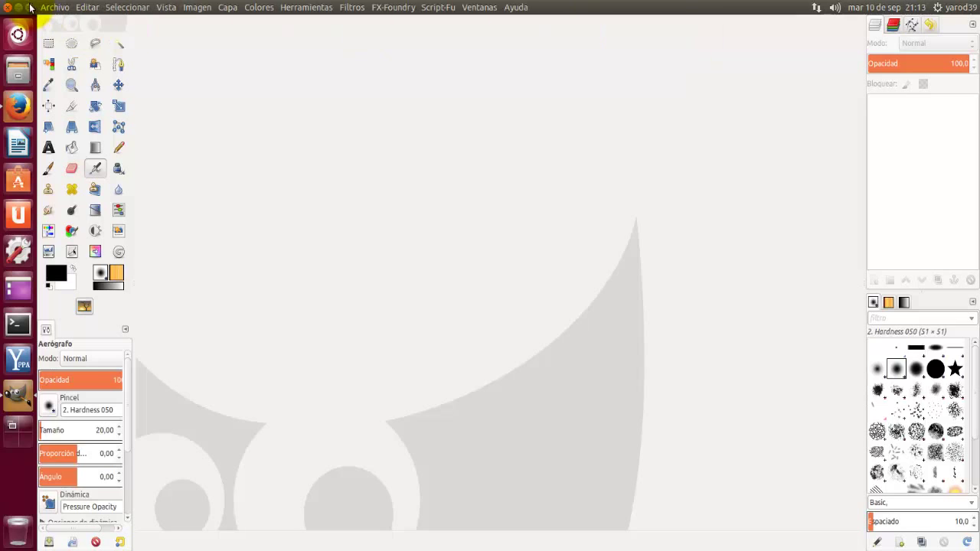
Step: Restart GIMP and check the Archivo menu under the new theme
left_click(7, 7)
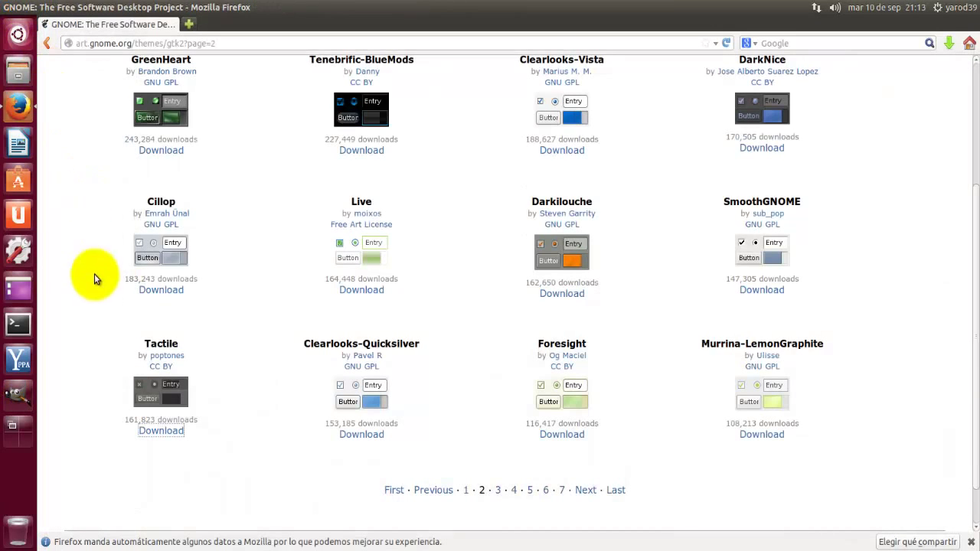
left_click(19, 395)
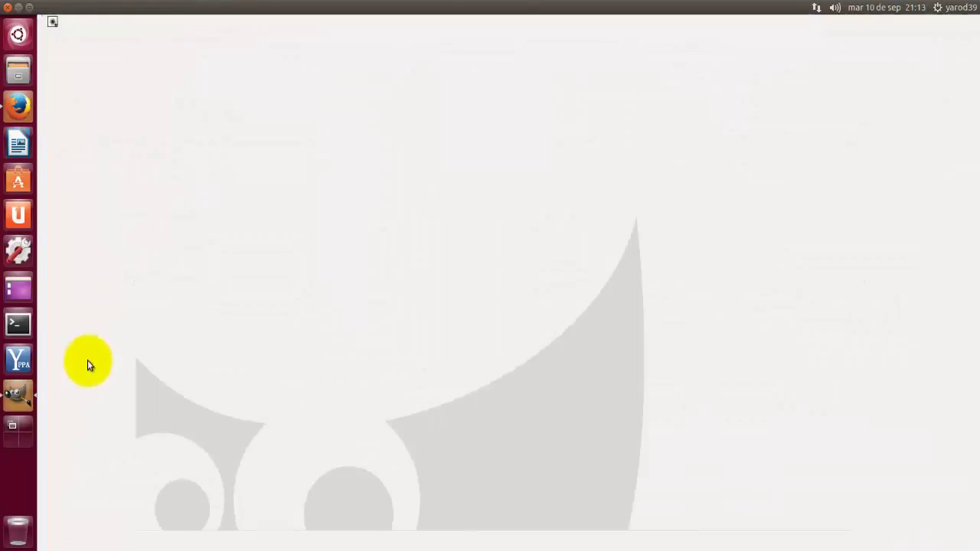
left_click(56, 7)
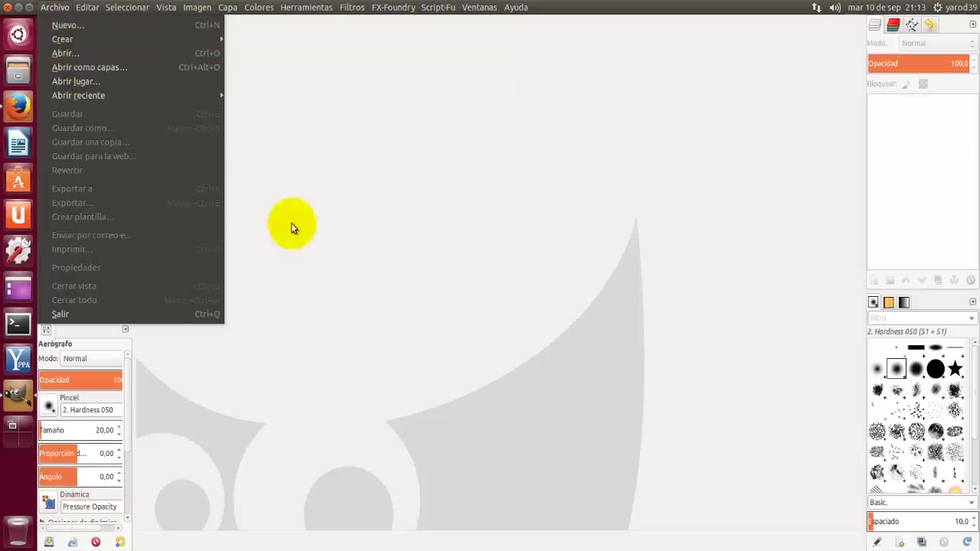
left_click(291, 223)
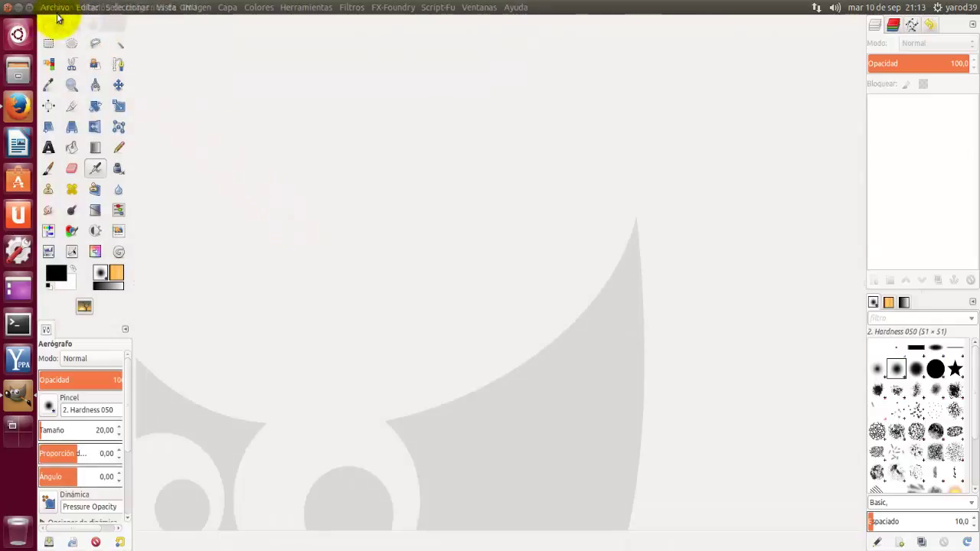
Step: Choose Tactile in Preferences > Tema, reload the current theme, and accept
left_click(56, 9)
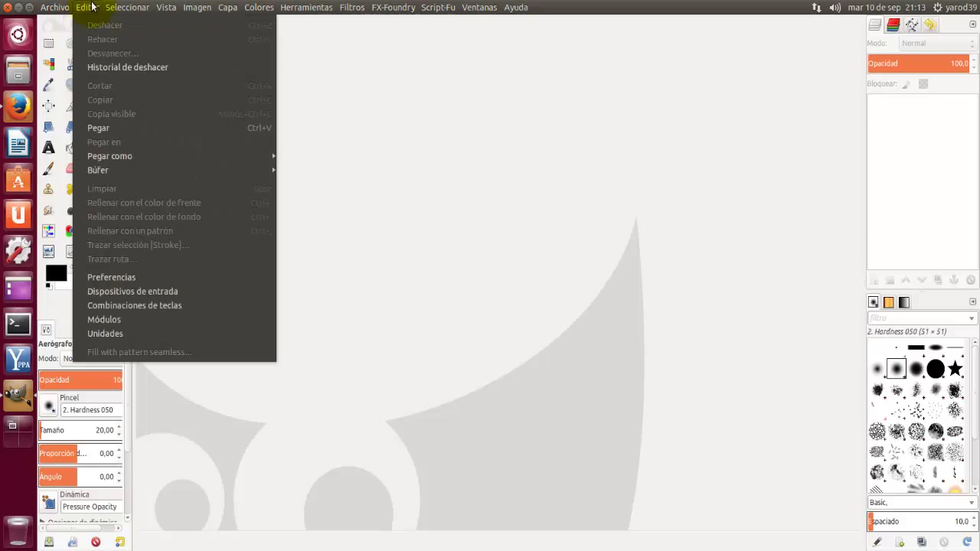
left_click(105, 273)
left_click(98, 138)
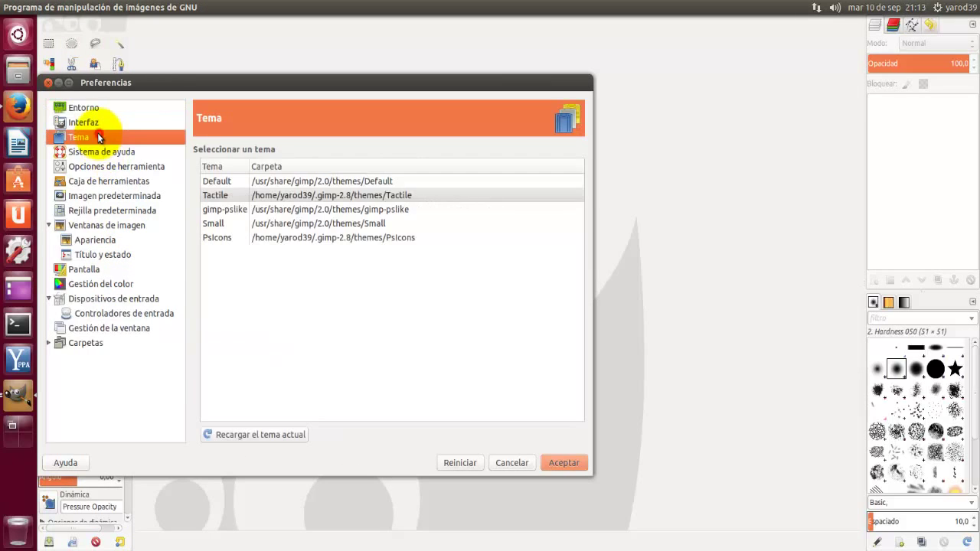
left_click(273, 197)
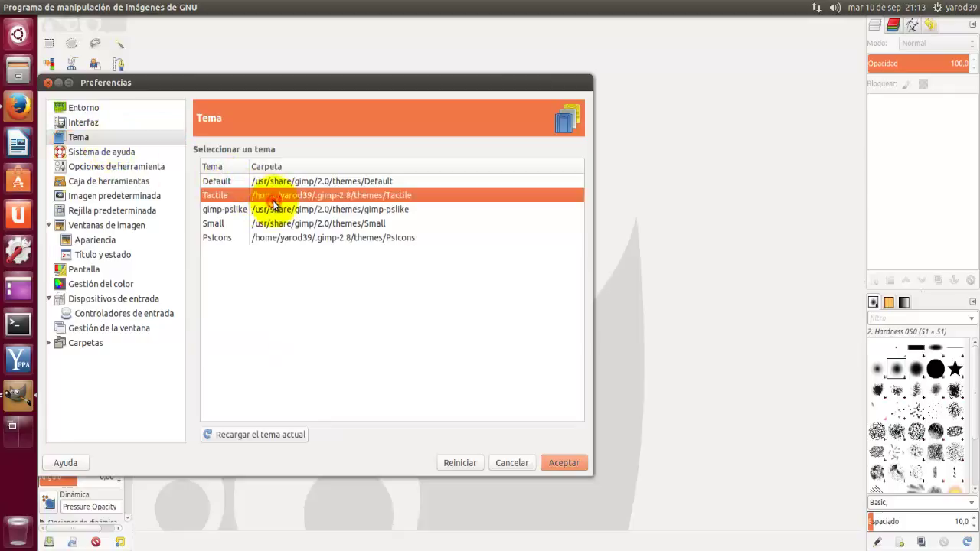
left_click(269, 436)
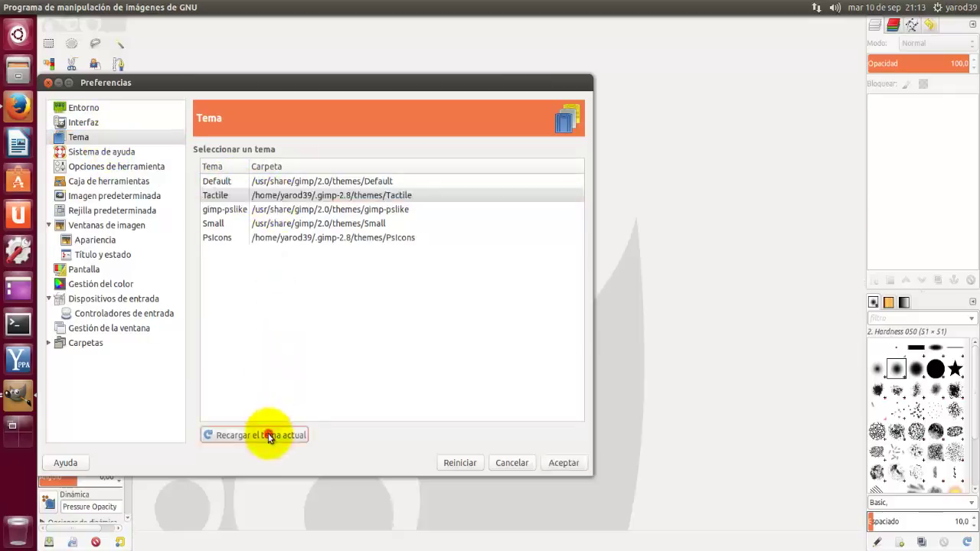
left_click(552, 462)
left_click(17, 69)
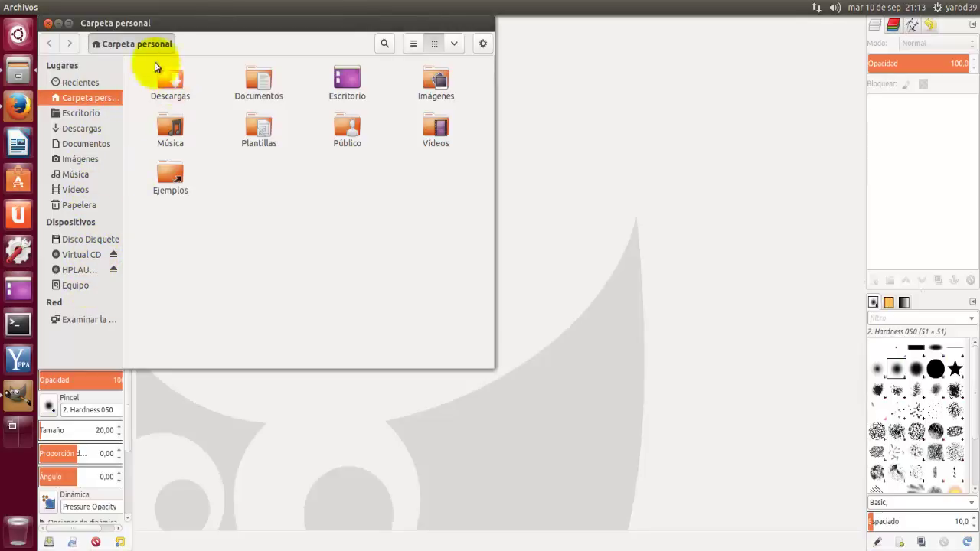
Step: Show hidden files and browse to .gimp-2.8/themes/Tactile/gtk-2.0
left_click(456, 45)
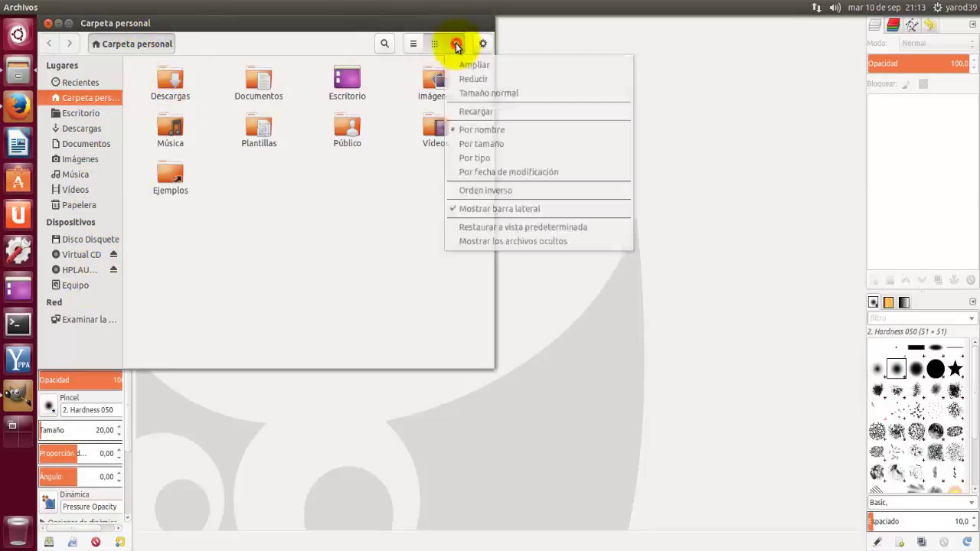
left_click(473, 240)
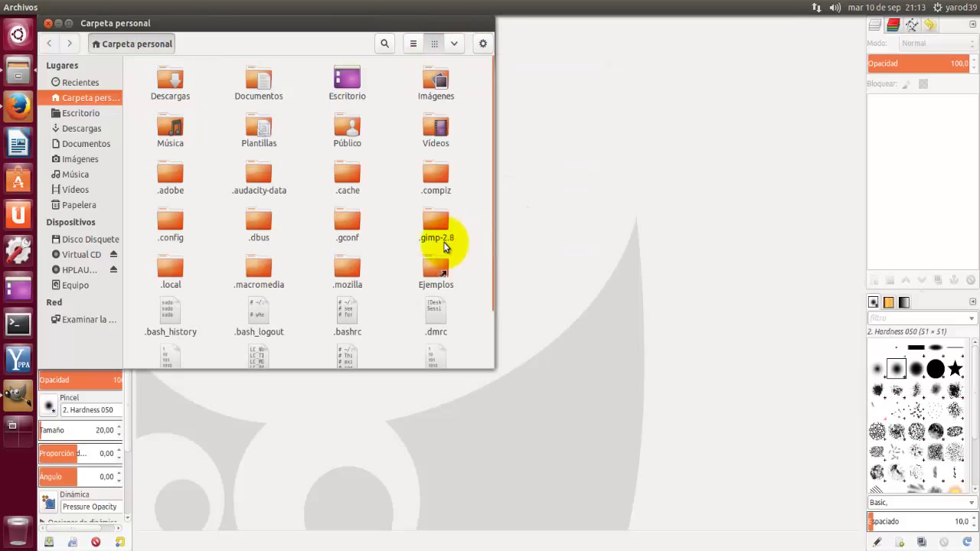
double_click(434, 222)
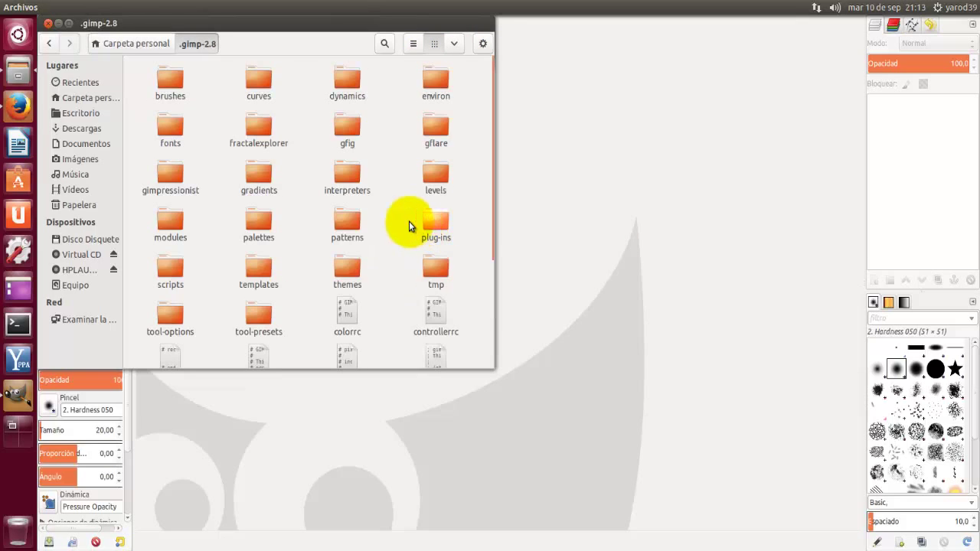
double_click(348, 268)
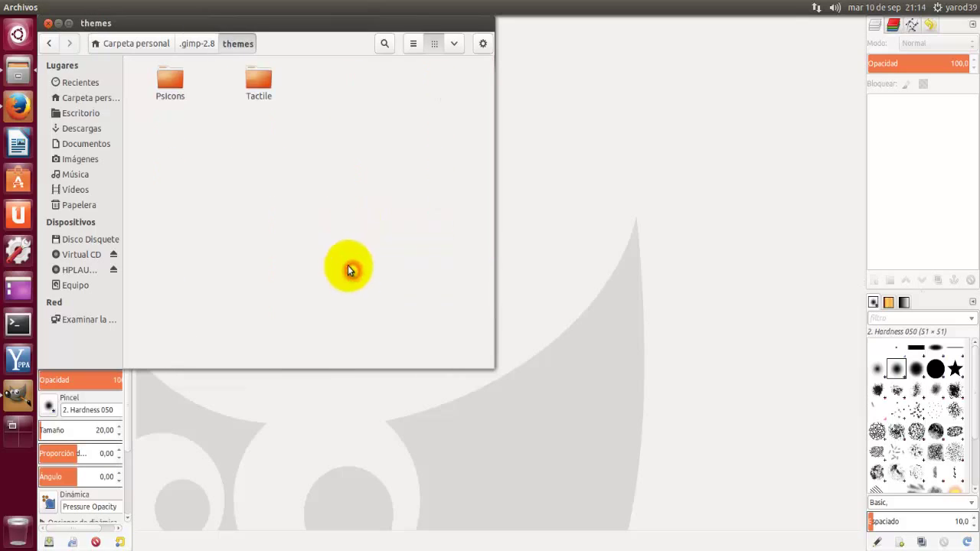
double_click(253, 84)
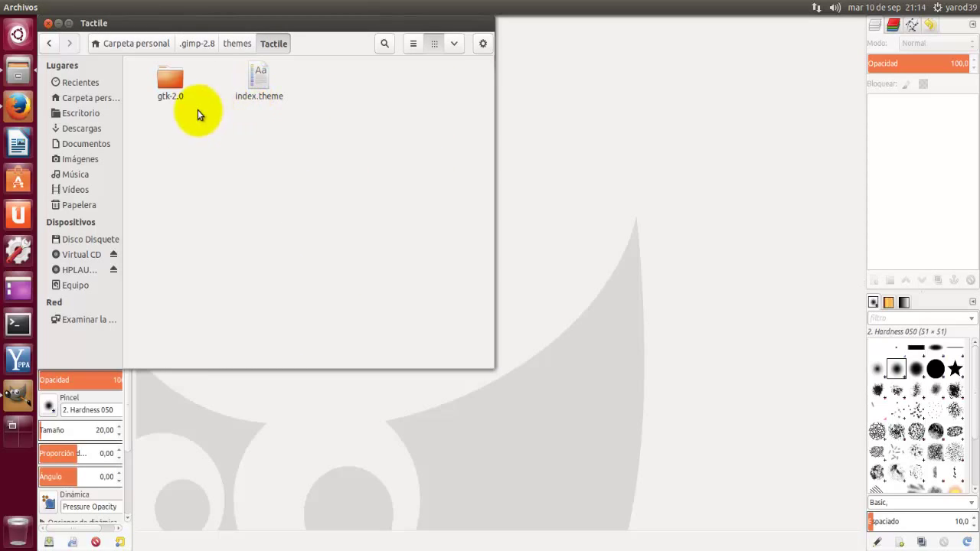
double_click(163, 81)
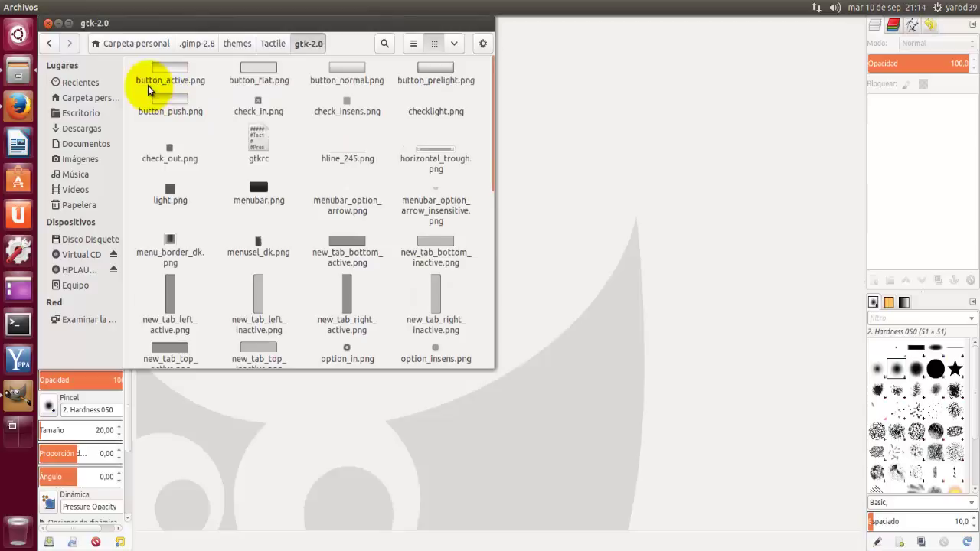
Step: Select all gtk-2.0 files and paste them directly into the Tactile folder
key("ctrl+a")
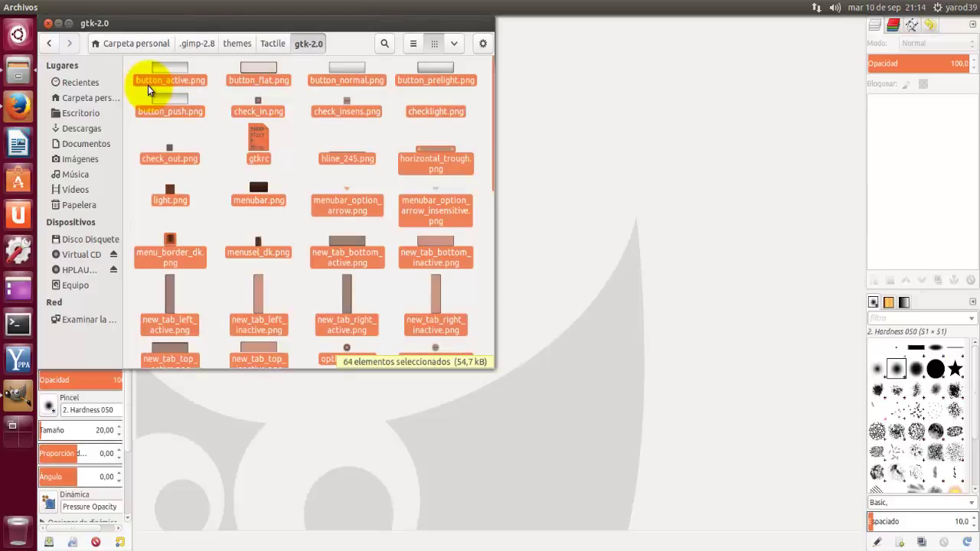
left_click(273, 46)
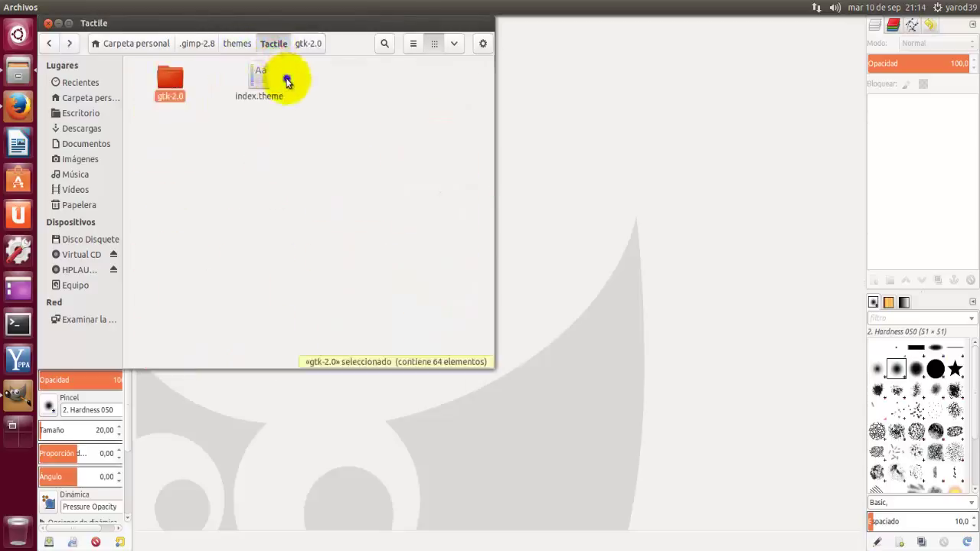
right_click(285, 80)
left_click(304, 138)
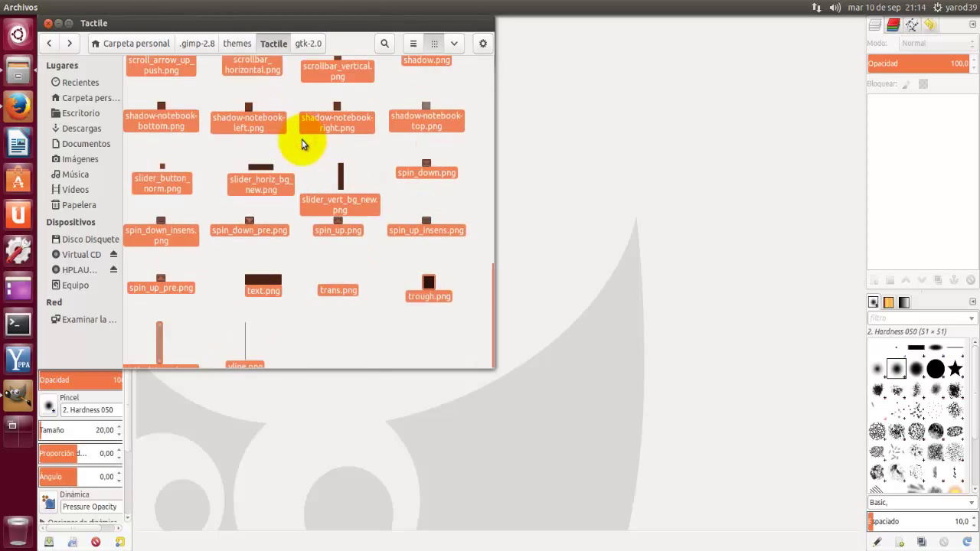
Step: Close Files, restart GIMP, and browse the Archivo and Editar menus in the dark theme
left_click(48, 24)
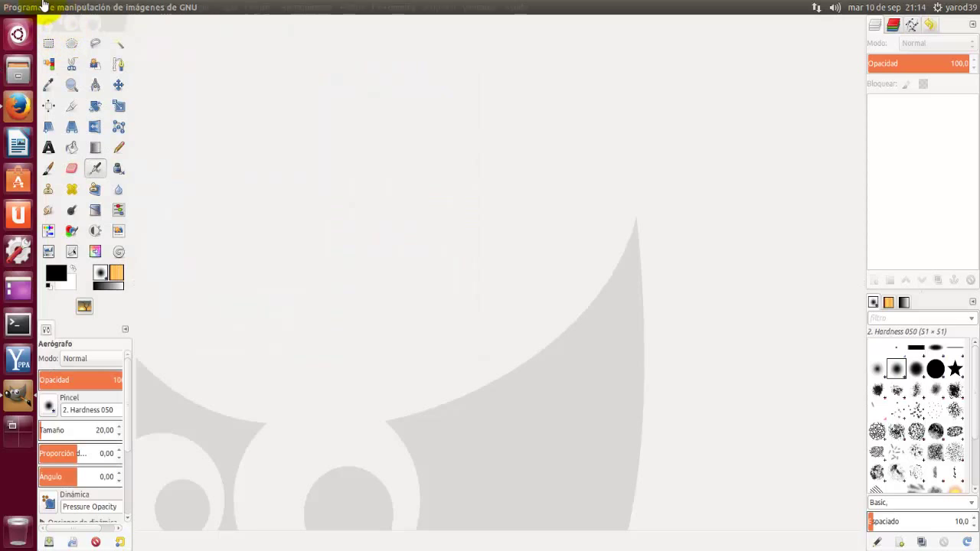
left_click(9, 8)
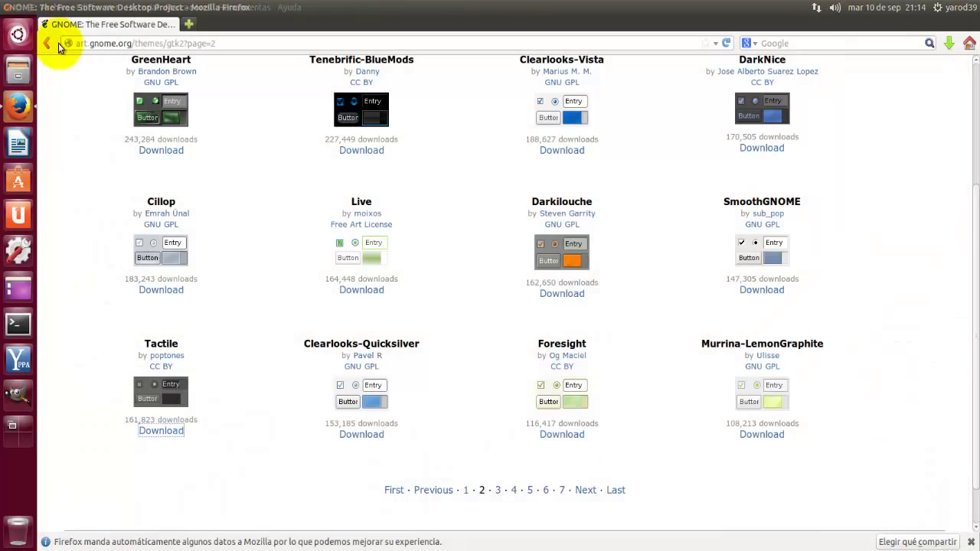
left_click(19, 395)
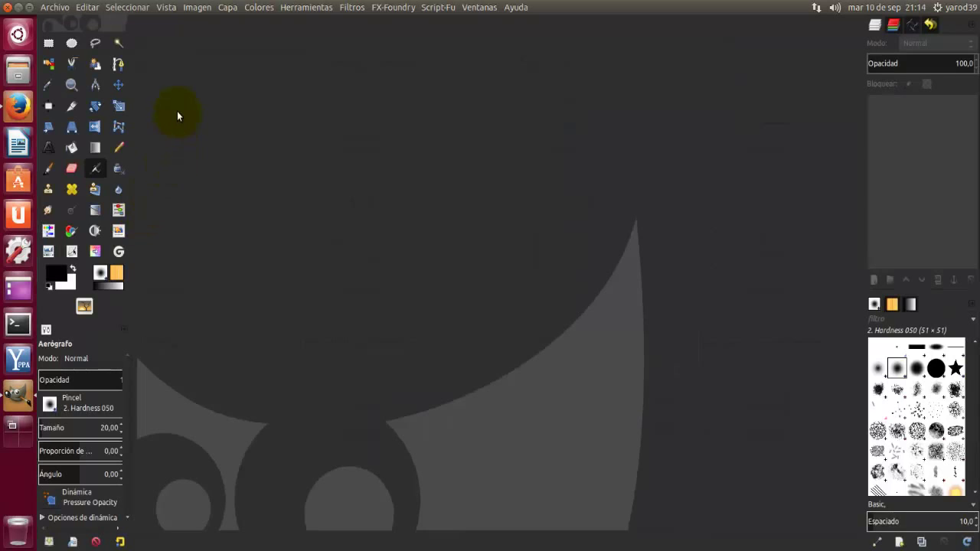
left_click(60, 8)
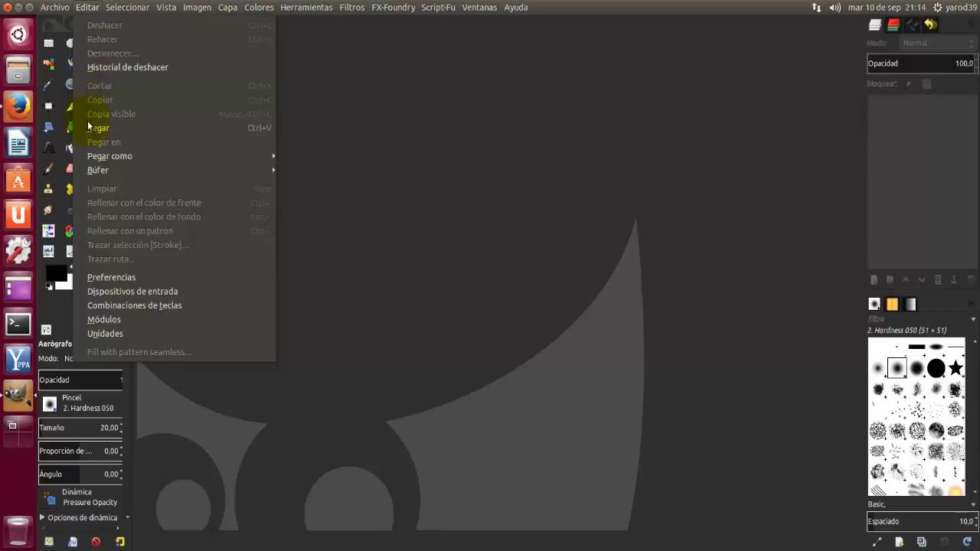
left_click(85, 8)
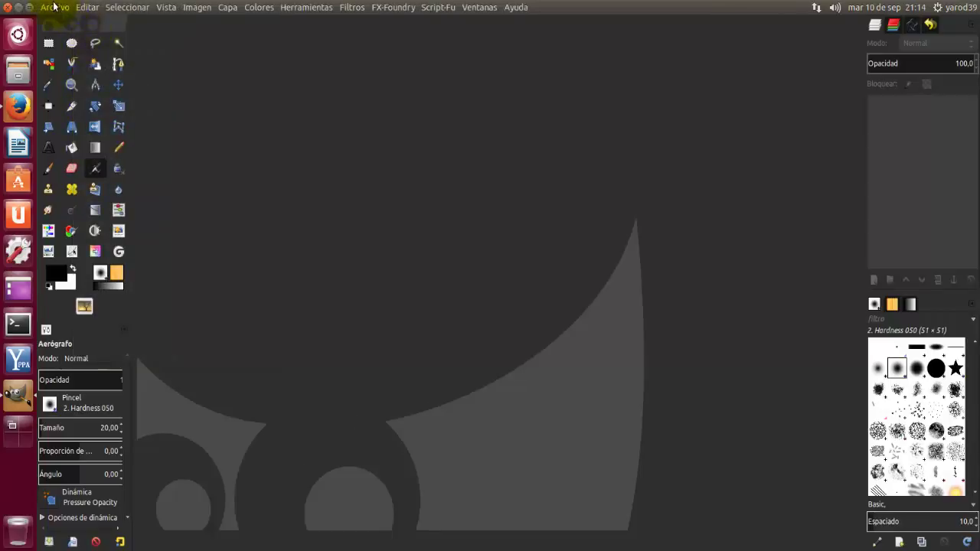
Step: Create a new image from the A4 (300ppi) template in landscape, 3508×2480 pixels
left_click(54, 8)
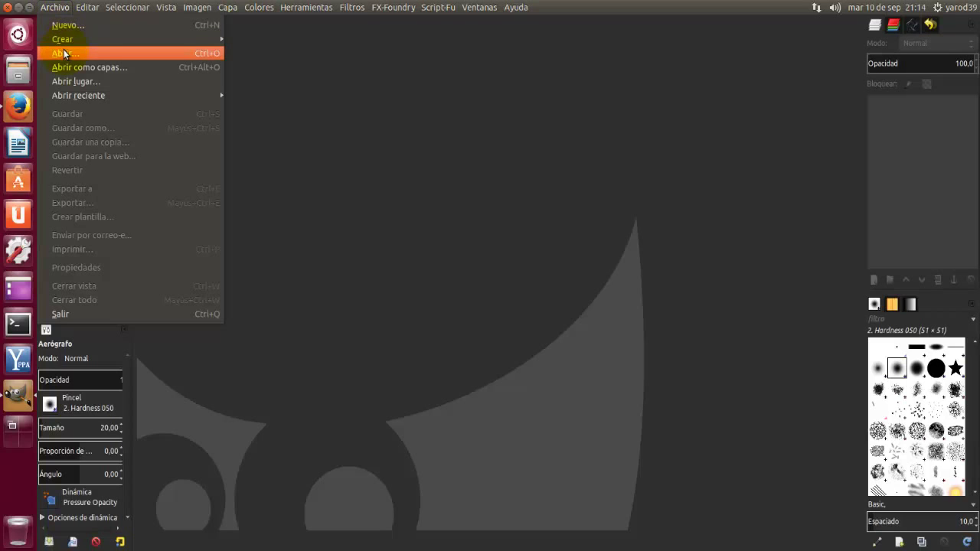
left_click(68, 26)
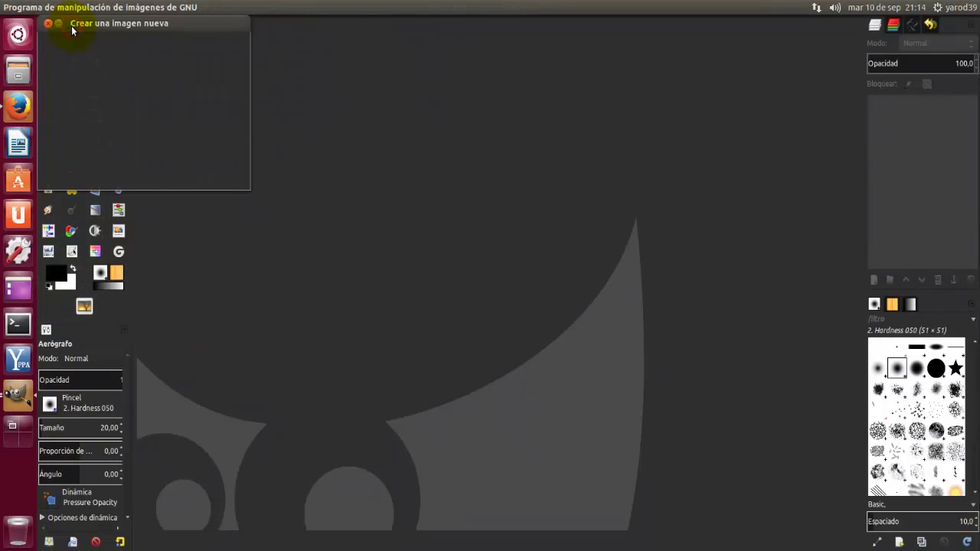
left_click(235, 56)
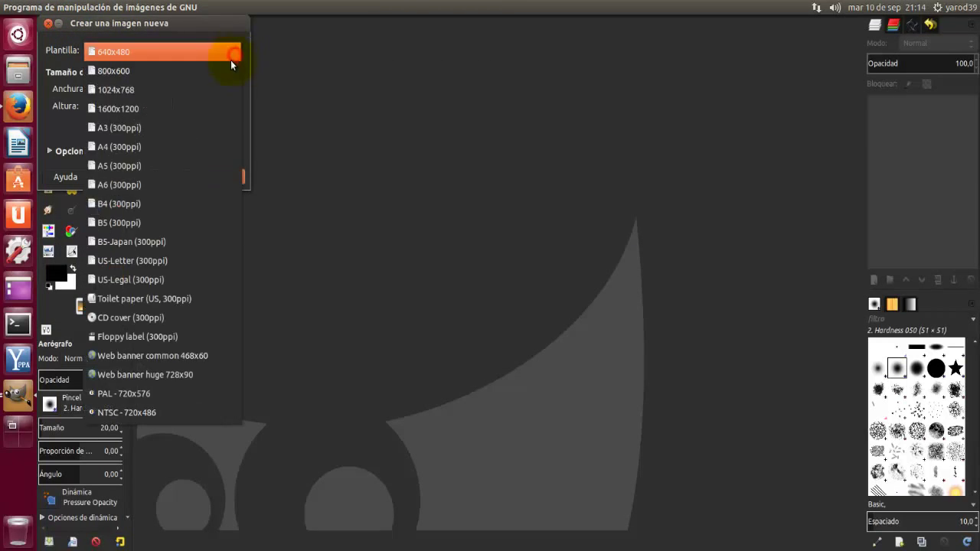
left_click(217, 148)
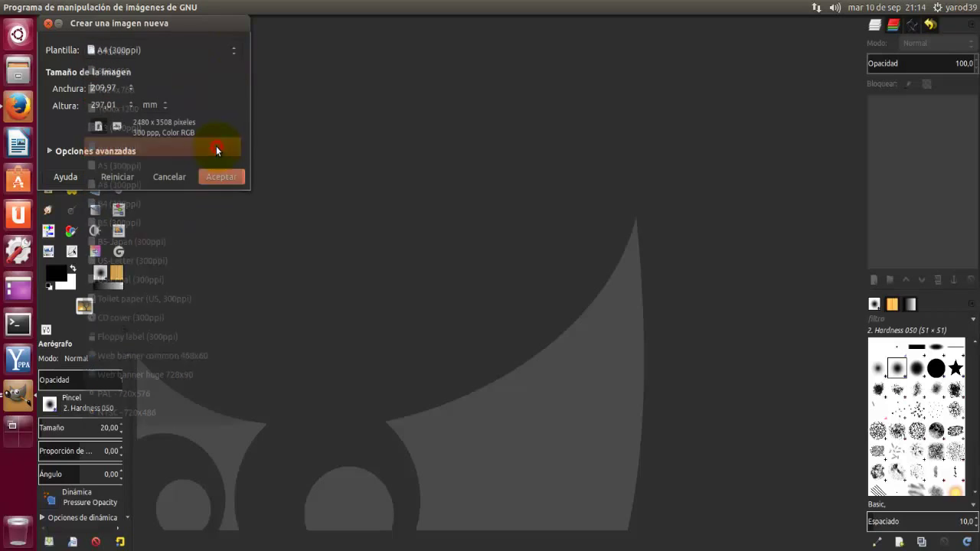
left_click(118, 127)
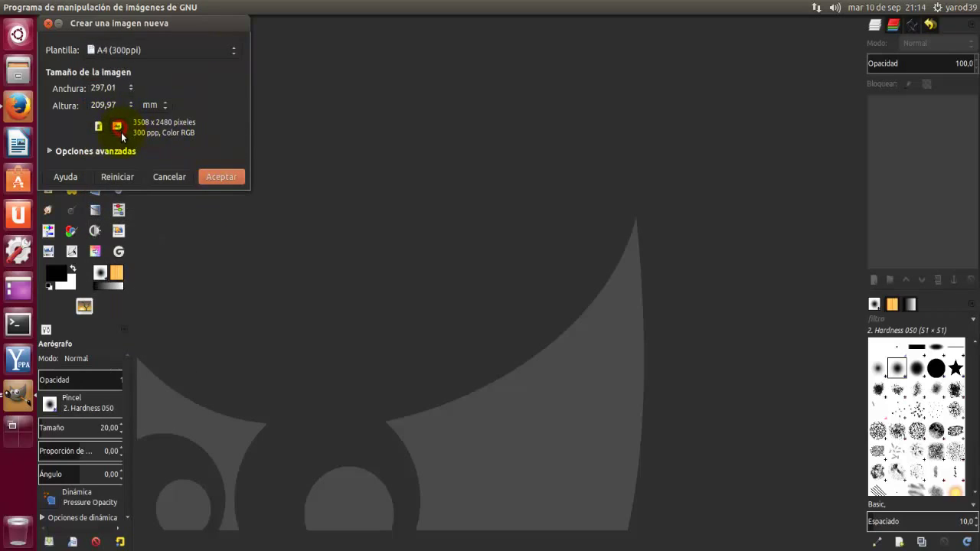
left_click(220, 177)
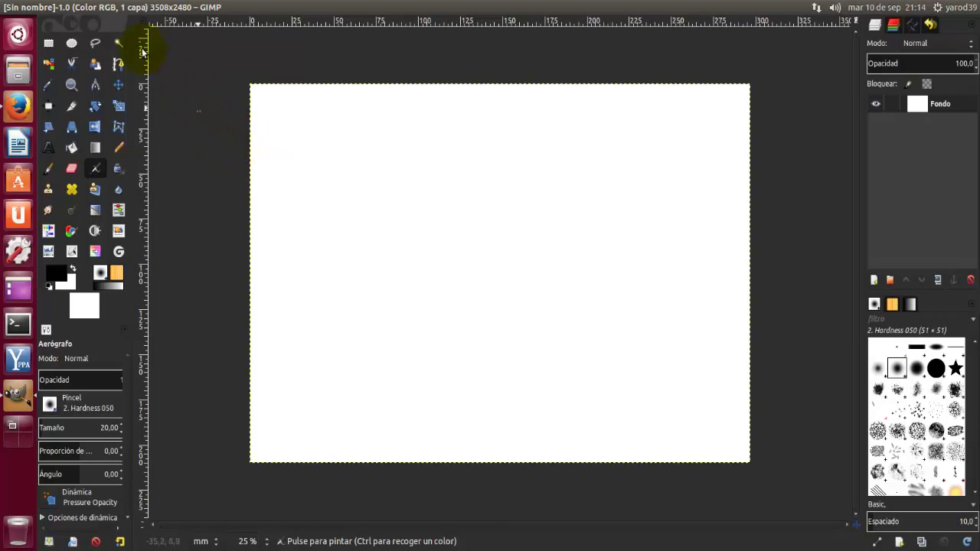
Step: Minimize GIMP and move to page 3 of the GTK2 themes gallery
mouse_move(112, 8)
left_click(8, 9)
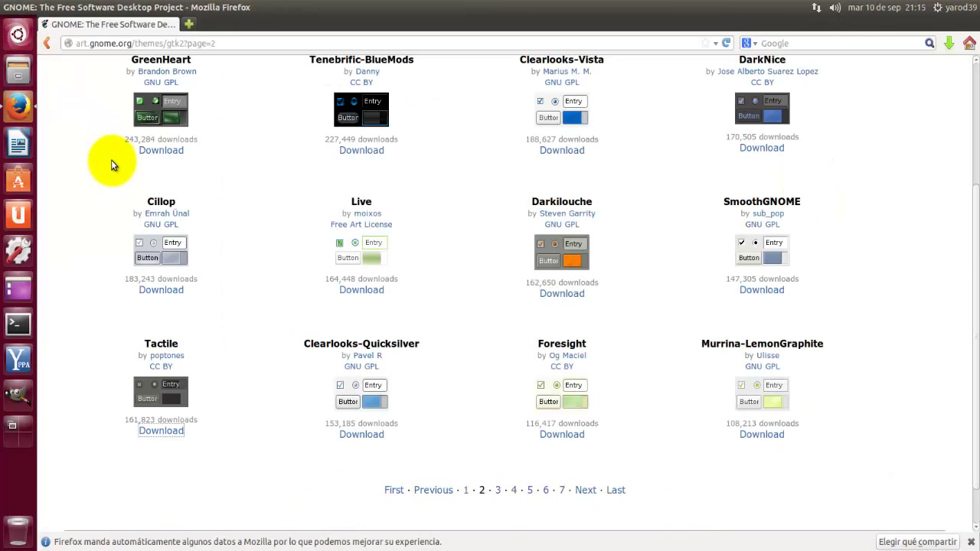
scroll(111, 160, "down", 2)
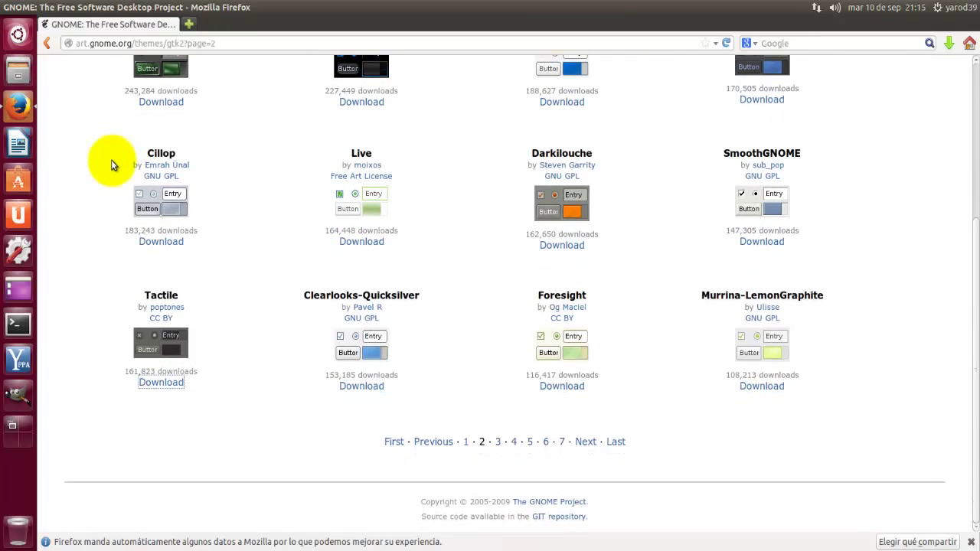
scroll(111, 160, "up", 4)
scroll(111, 160, "down", 3)
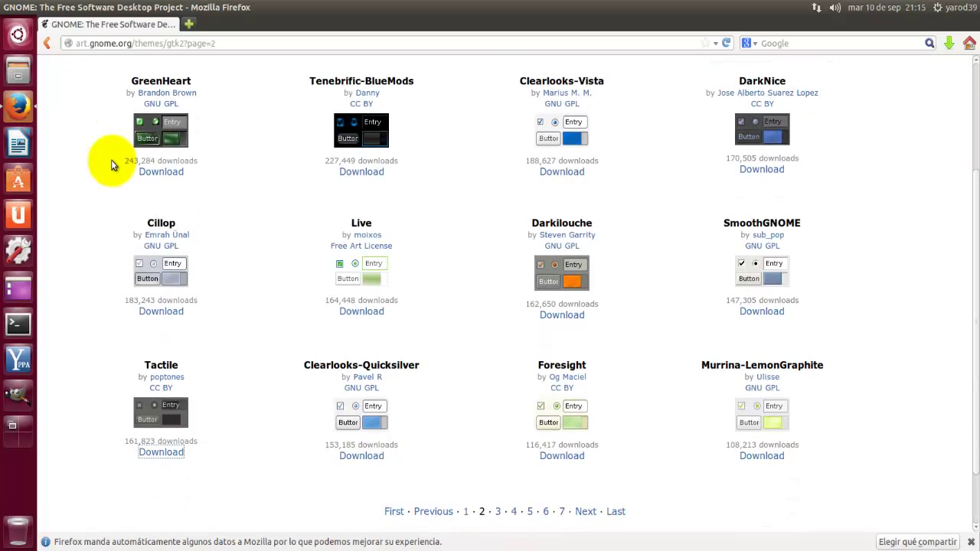
scroll(111, 162, "down", 2)
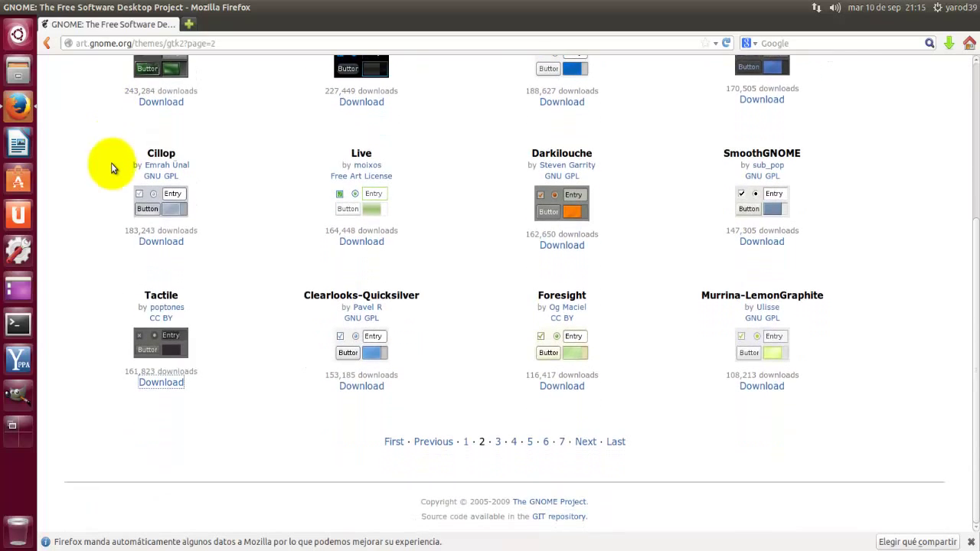
left_click(586, 445)
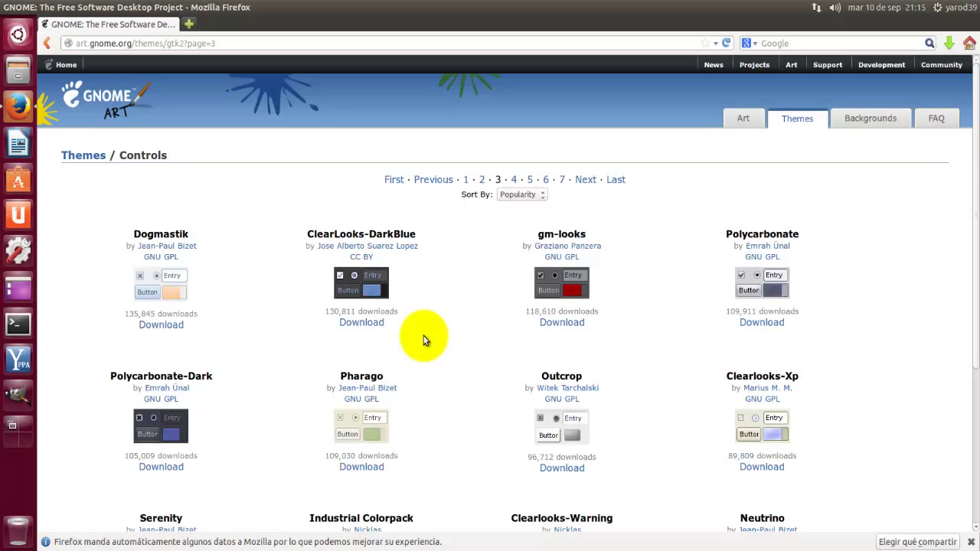
Step: On page 4, download and save the T-ish brushed for Clearlooks theme archive
scroll(426, 340, "down", 1)
scroll(425, 340, "down", 2)
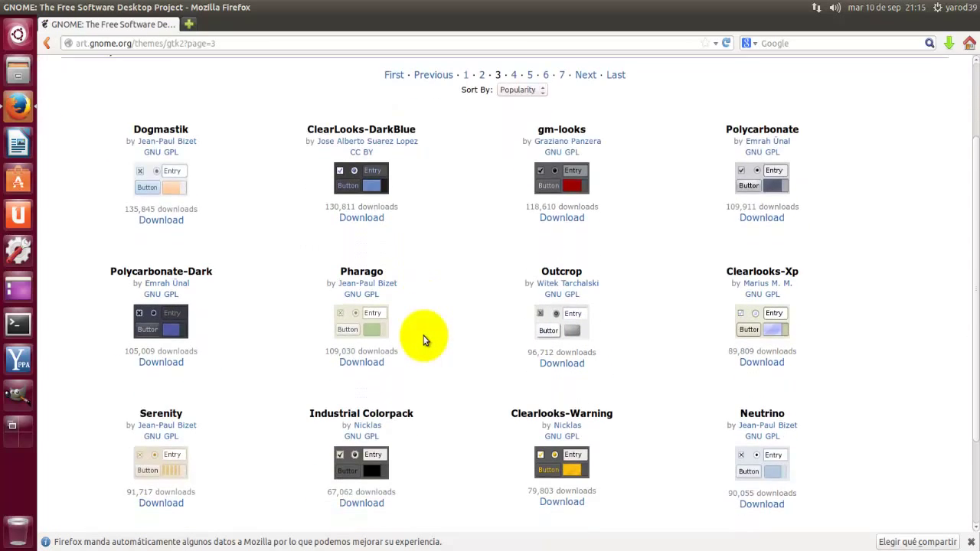
scroll(425, 340, "down", 2)
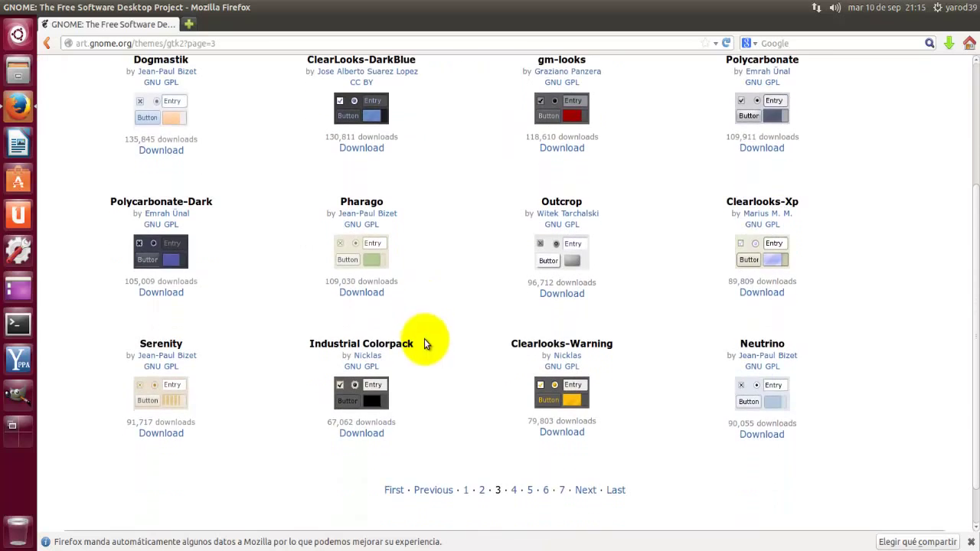
left_click(586, 491)
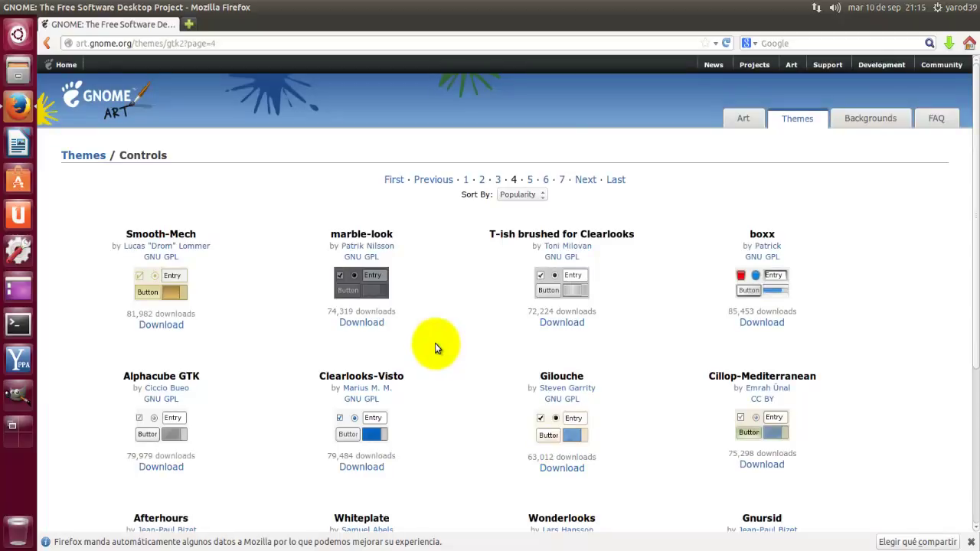
left_click(560, 323)
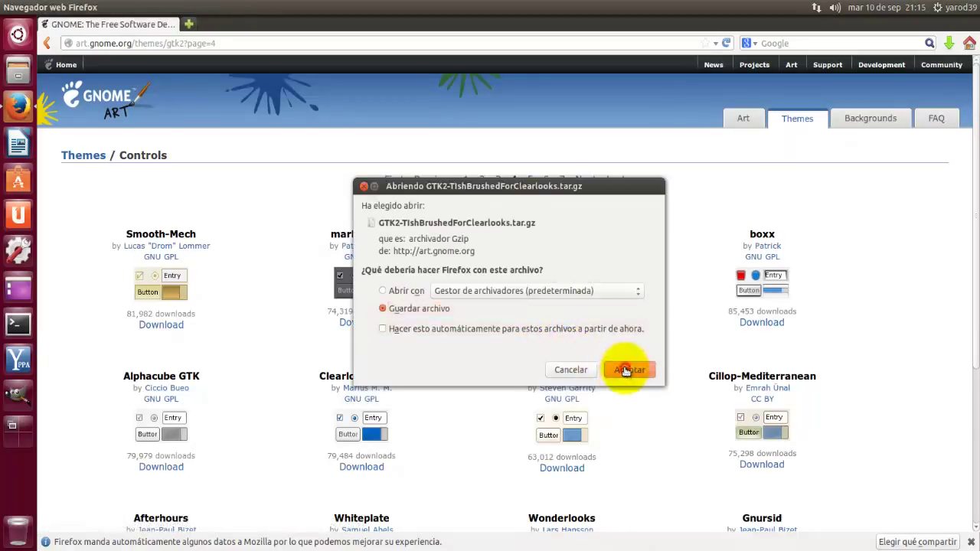
left_click(625, 369)
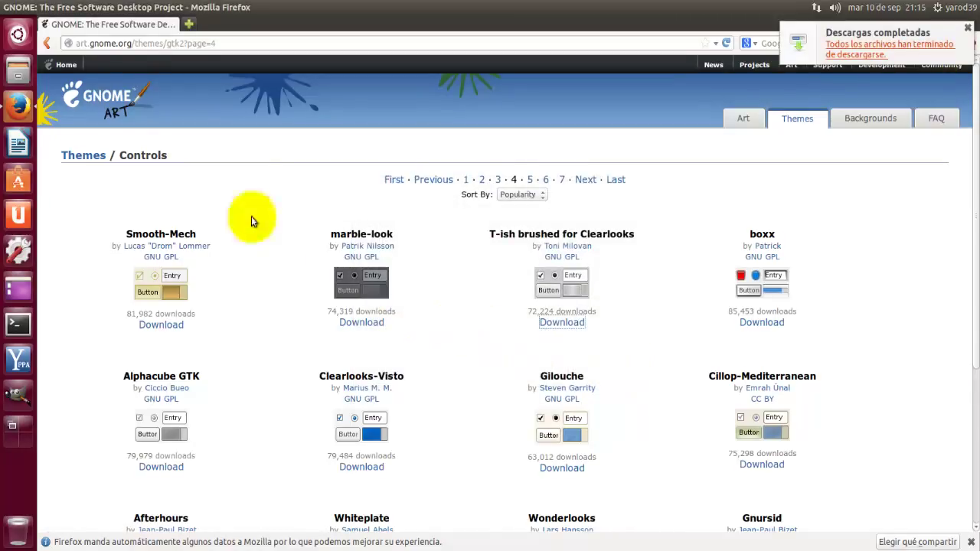
Step: Open Downloads in Files and extract the T-ish Brushed theme archive there
right_click(16, 76)
left_click(69, 68)
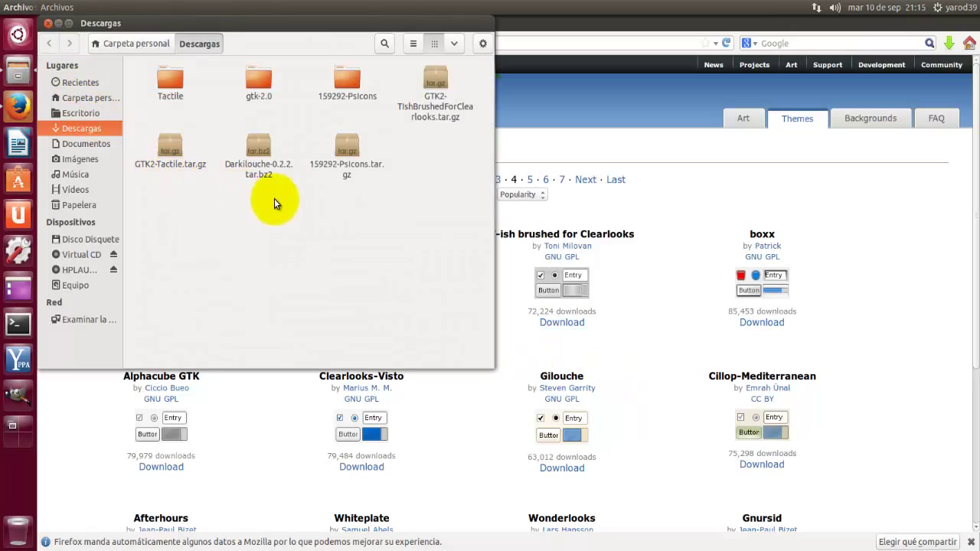
right_click(435, 74)
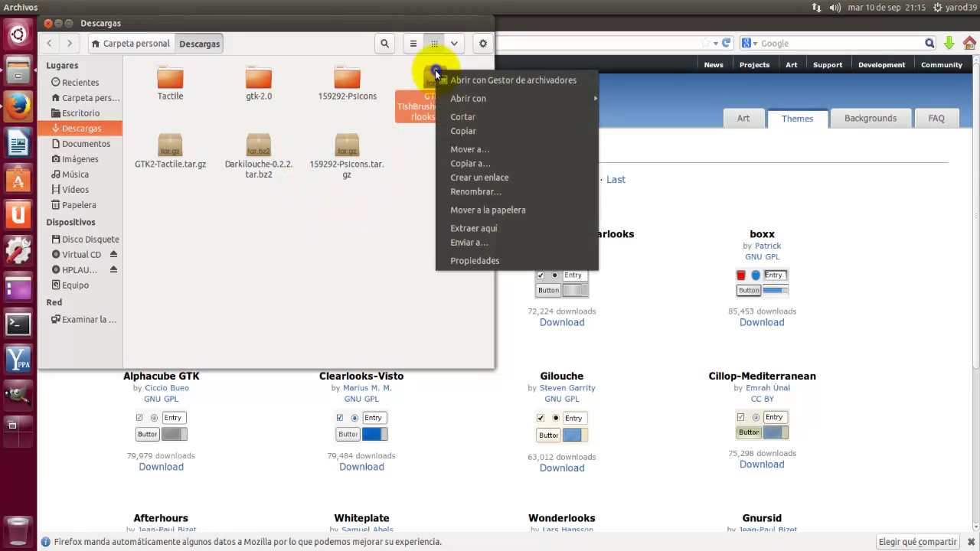
left_click(458, 226)
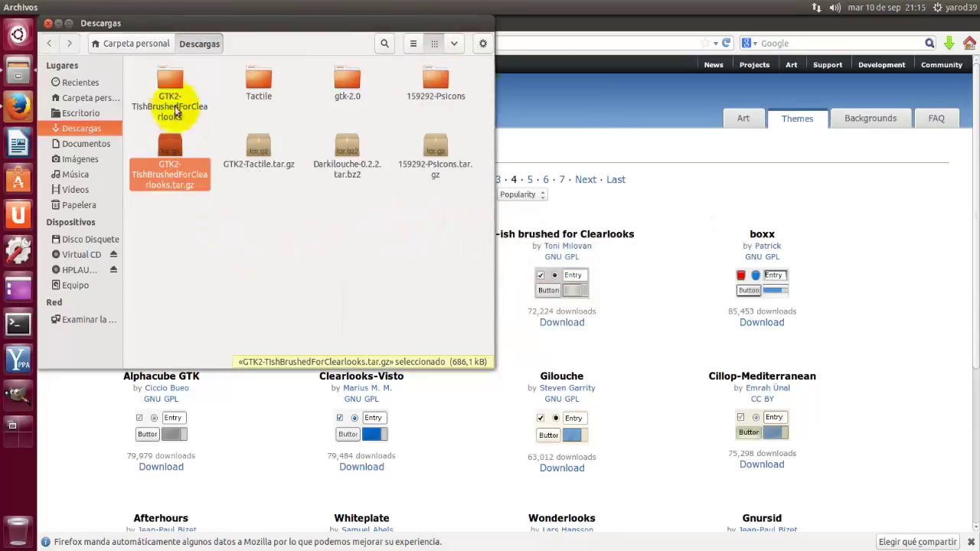
Step: Inspect the T-ish-Brushed and T-ish-Brushed-Aquastyle gtk-2.0 and icons folders, then close Files
double_click(169, 80)
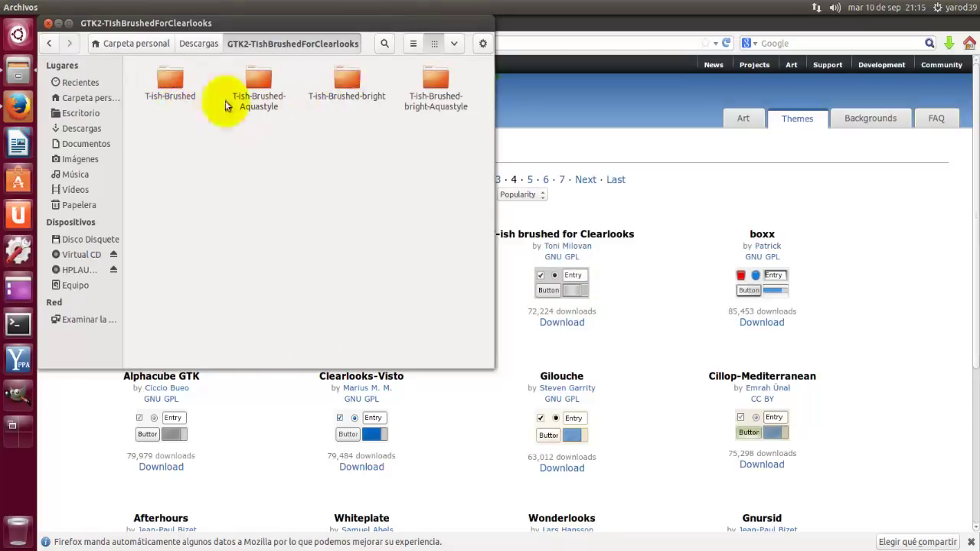
double_click(169, 82)
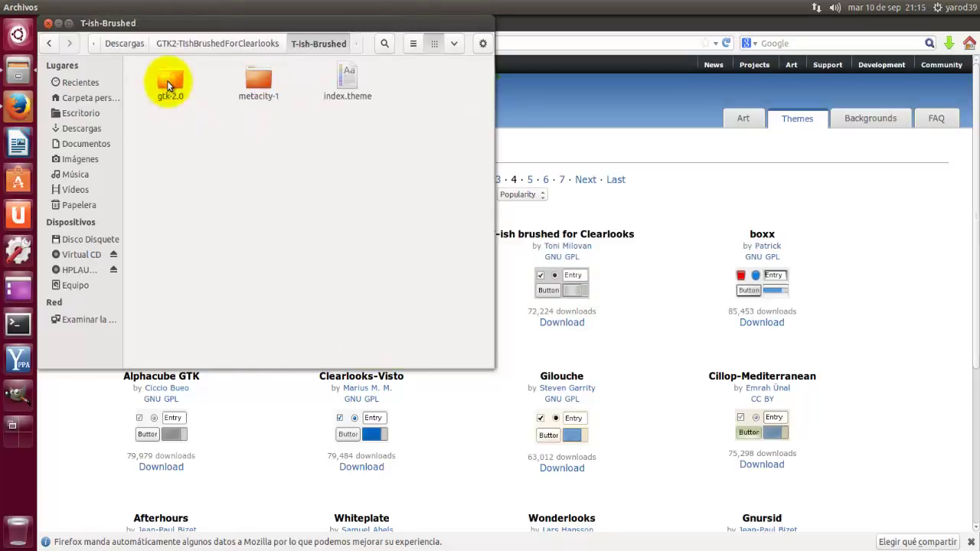
double_click(167, 80)
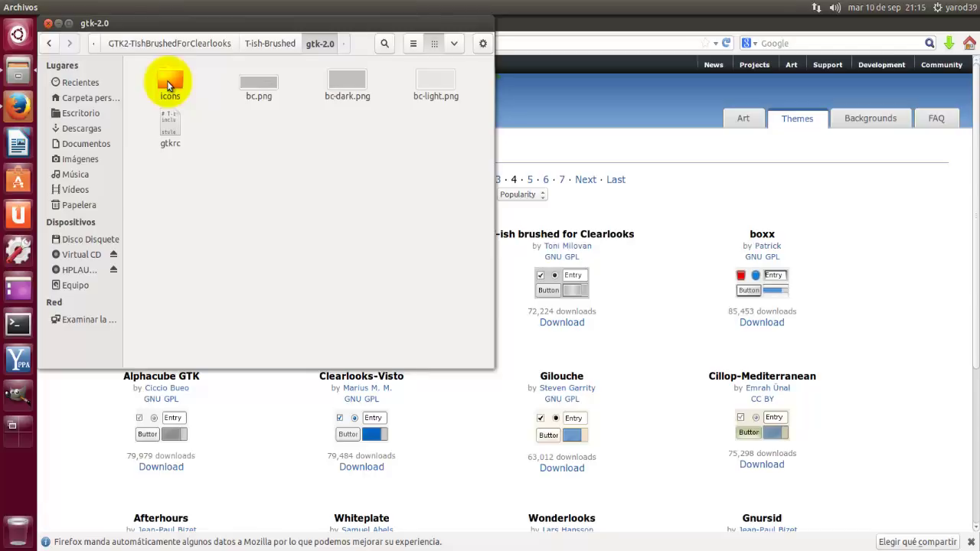
left_click(166, 46)
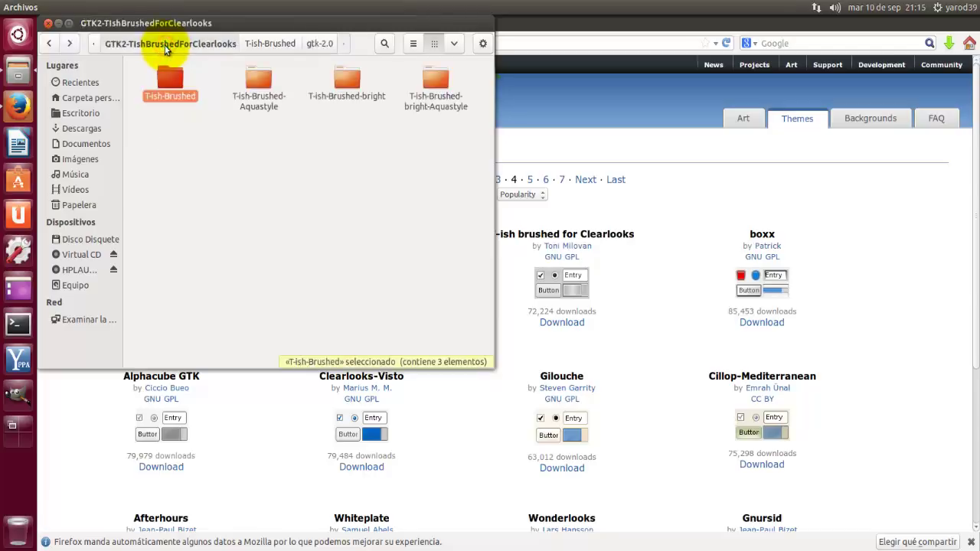
left_click(166, 46)
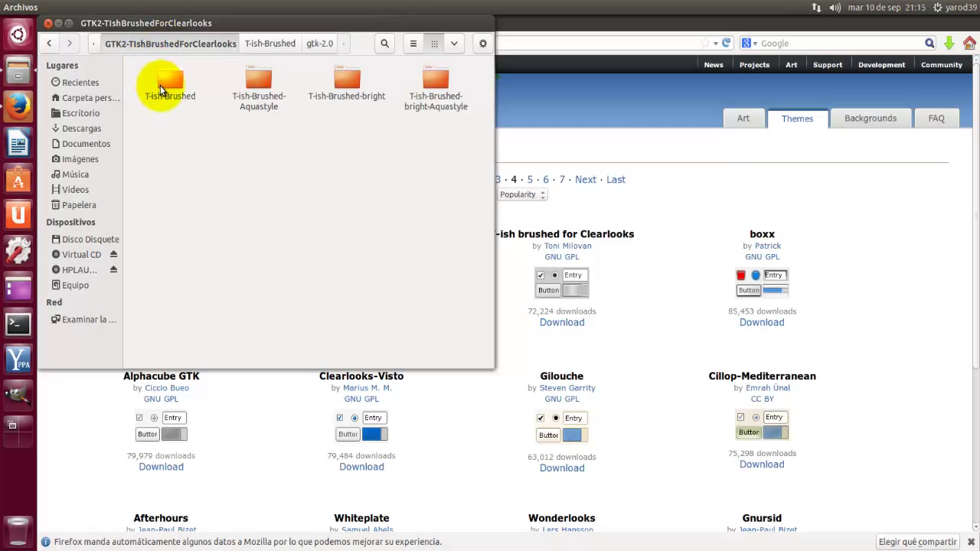
double_click(250, 79)
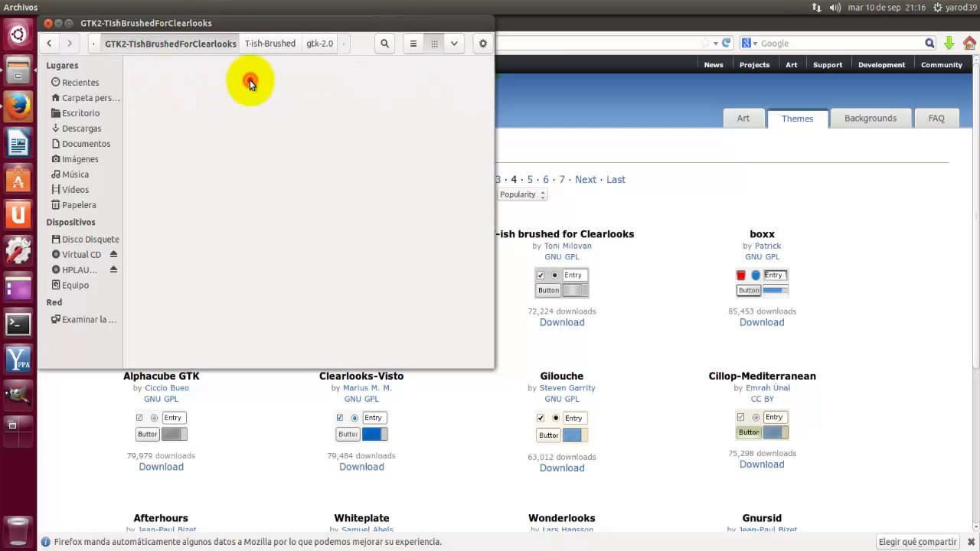
double_click(168, 74)
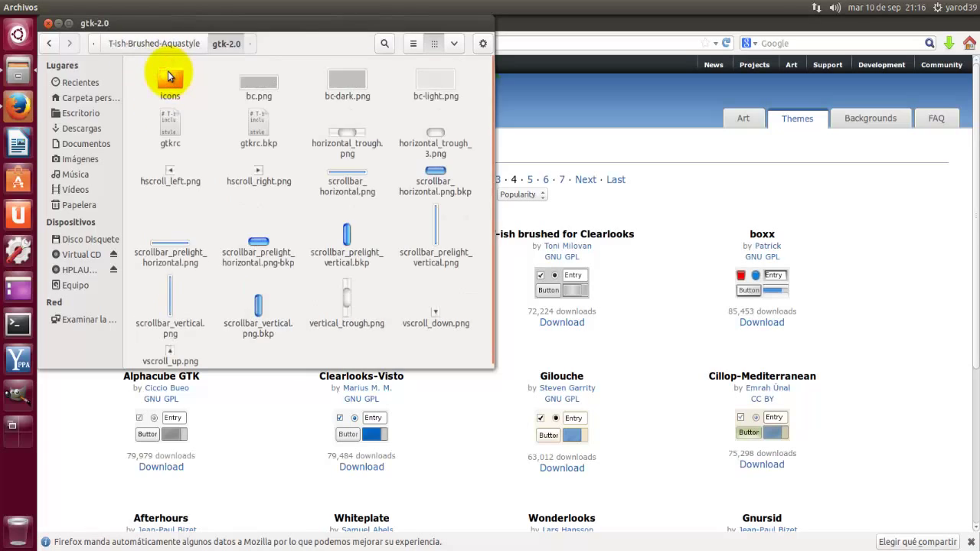
double_click(168, 80)
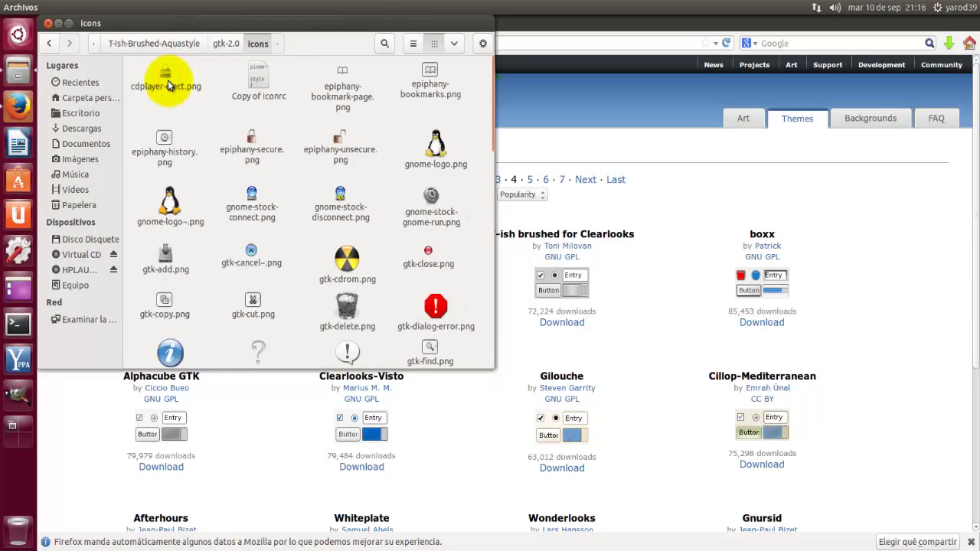
left_click(48, 23)
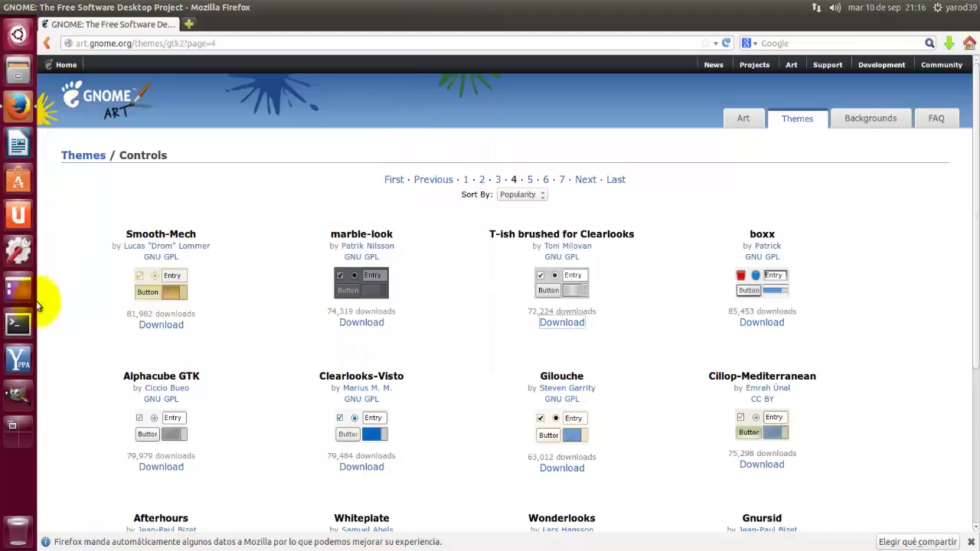
Step: Launch GIMP, reload the current Tactile theme under Preferencias > Tema, and accept
left_click(19, 396)
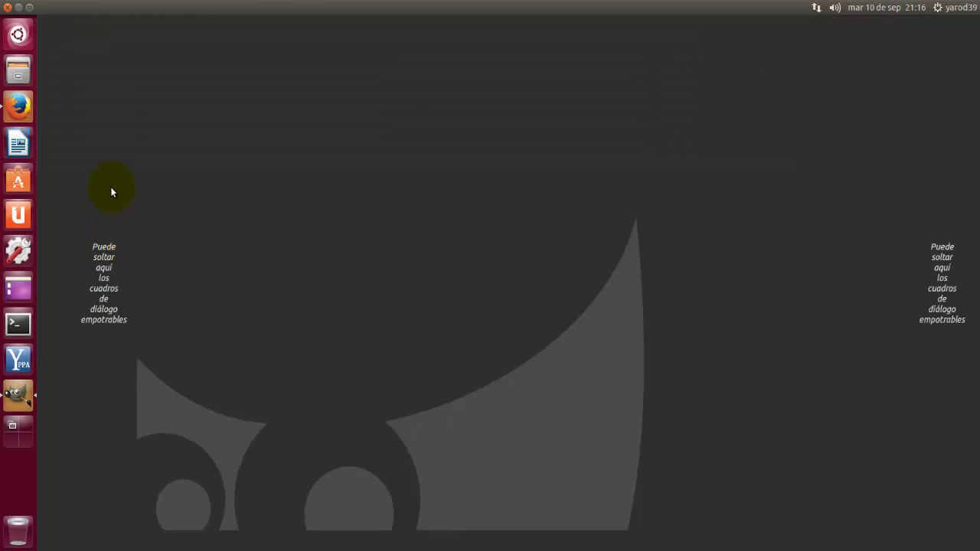
left_click(86, 8)
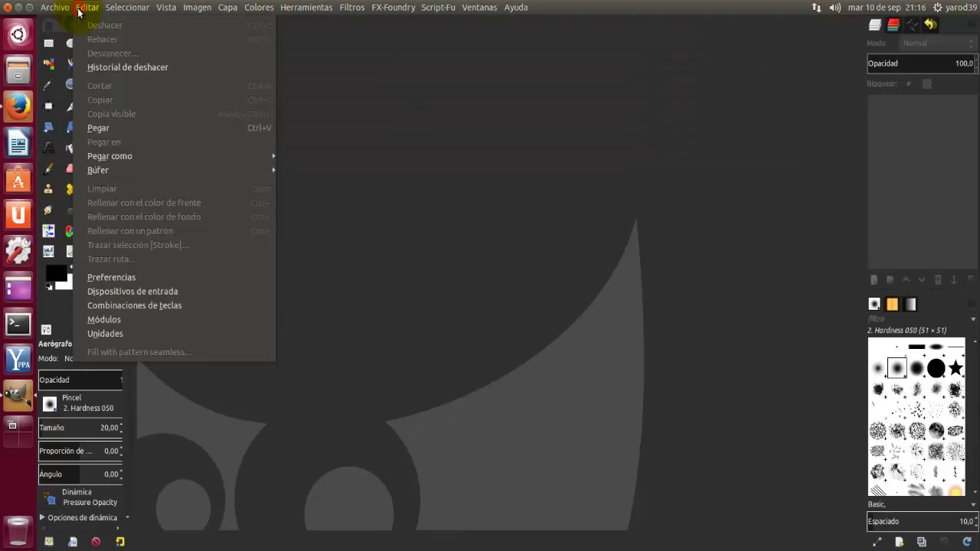
left_click(103, 278)
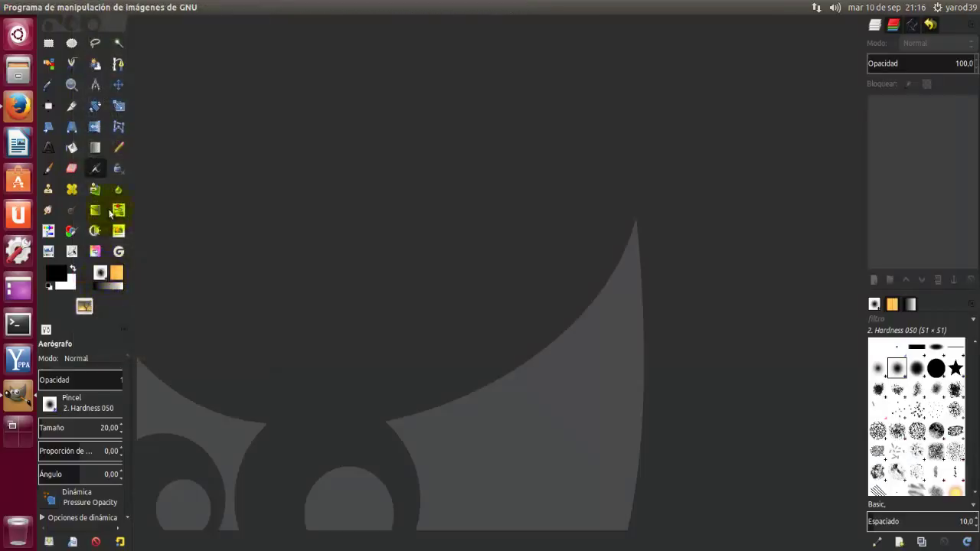
left_click(84, 138)
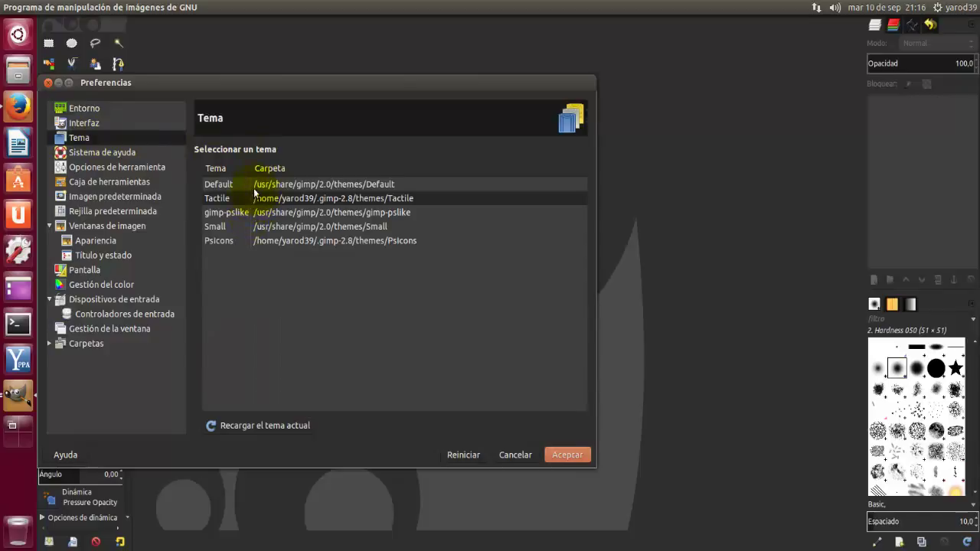
left_click(260, 427)
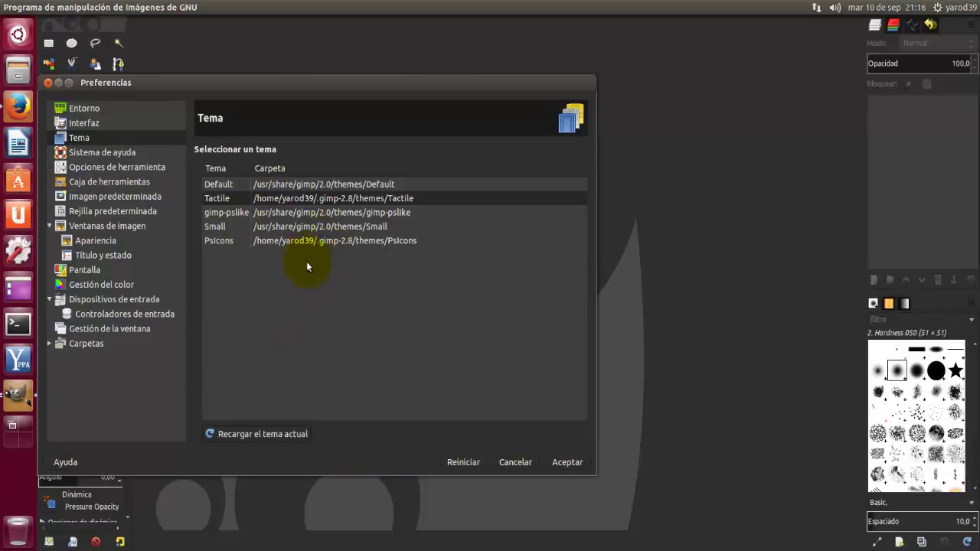
left_click(559, 460)
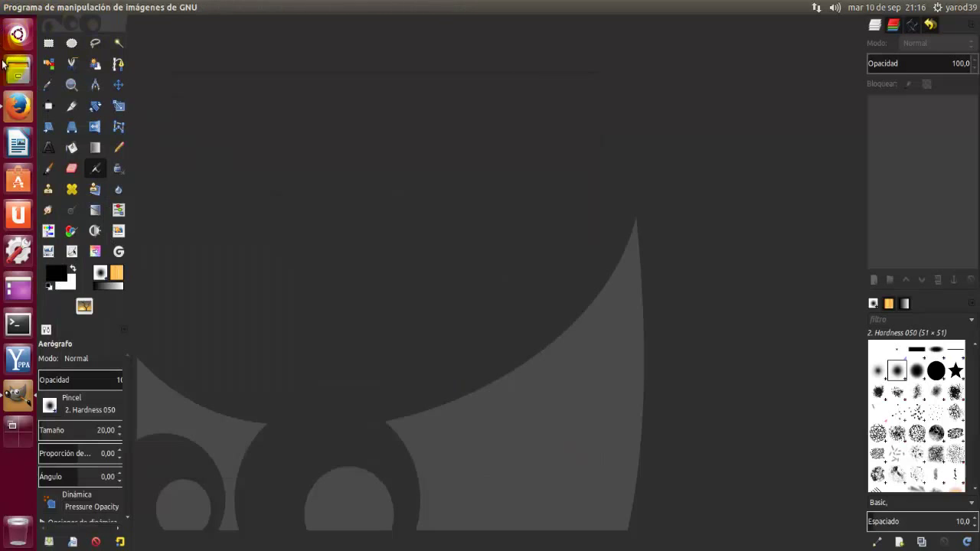
Step: Go to page 6 of the GNOME Art themes in Firefox and save the marble-ice archive
left_click(17, 107)
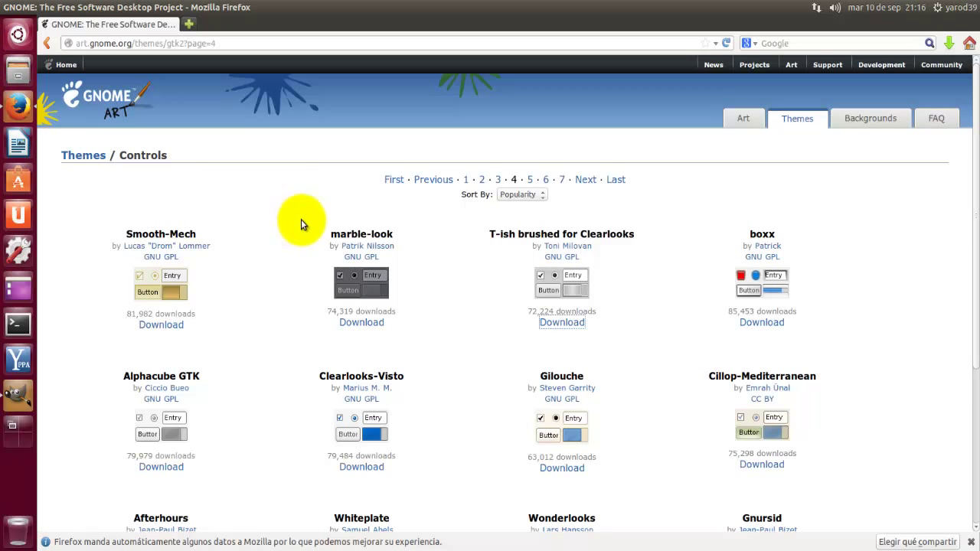
scroll(301, 219, "down", 3)
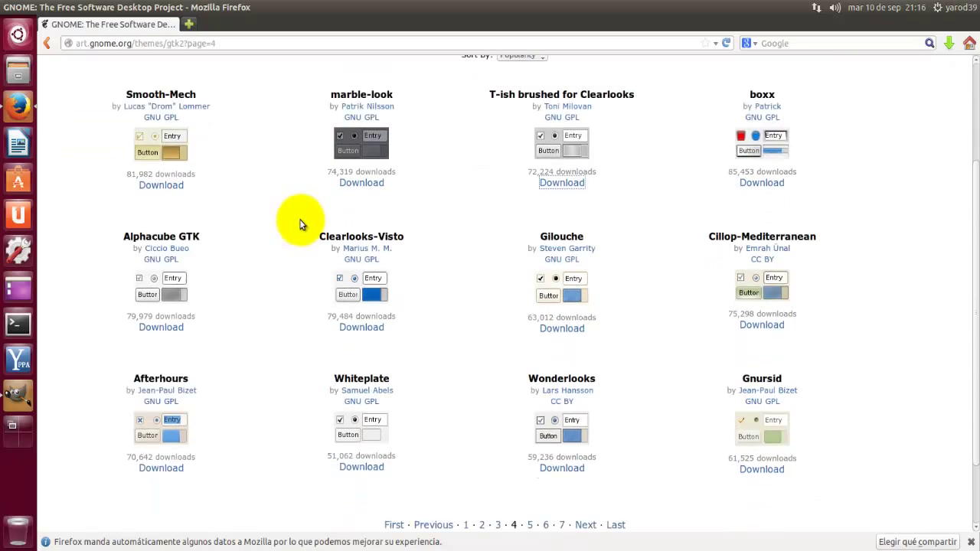
scroll(301, 225, "down", 2)
left_click(586, 455)
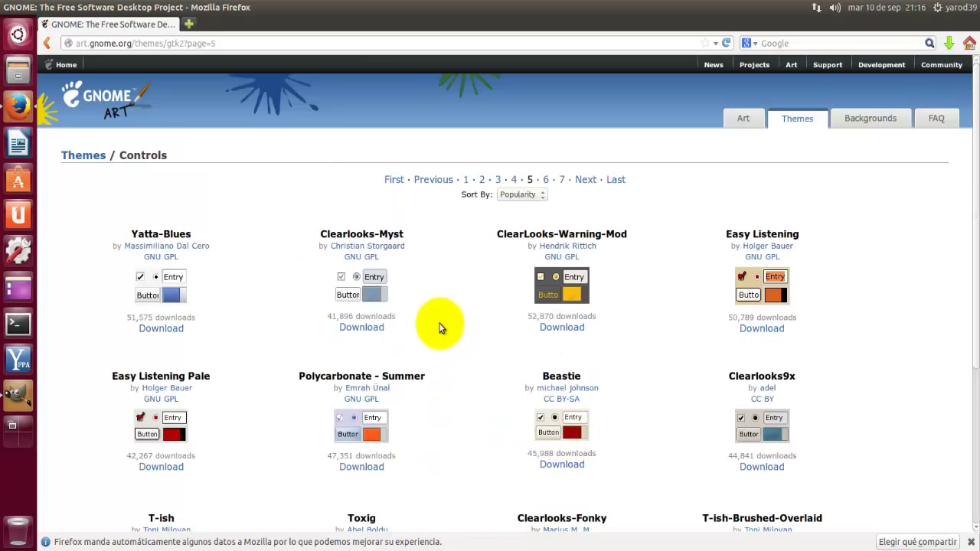
scroll(434, 315, "down", 3)
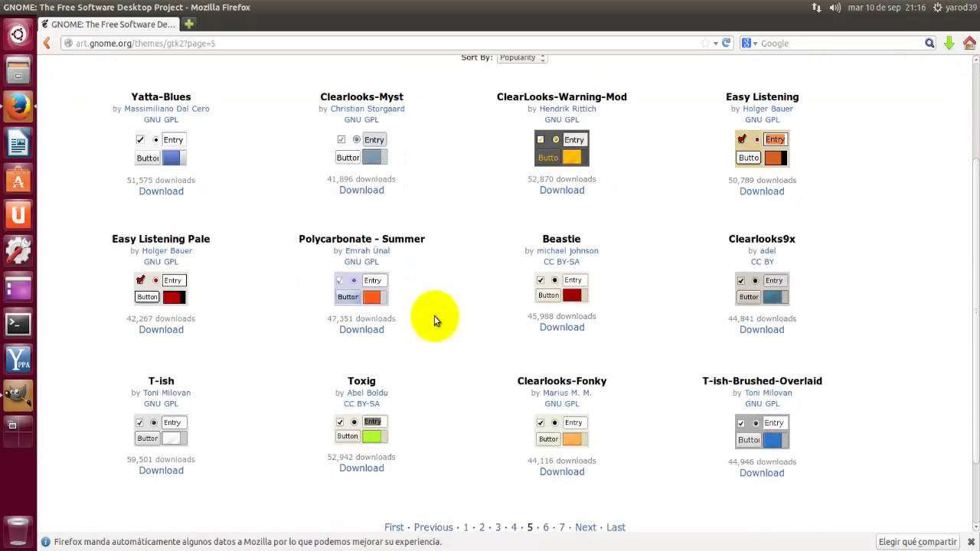
scroll(435, 316, "down", 1)
scroll(434, 316, "down", 1)
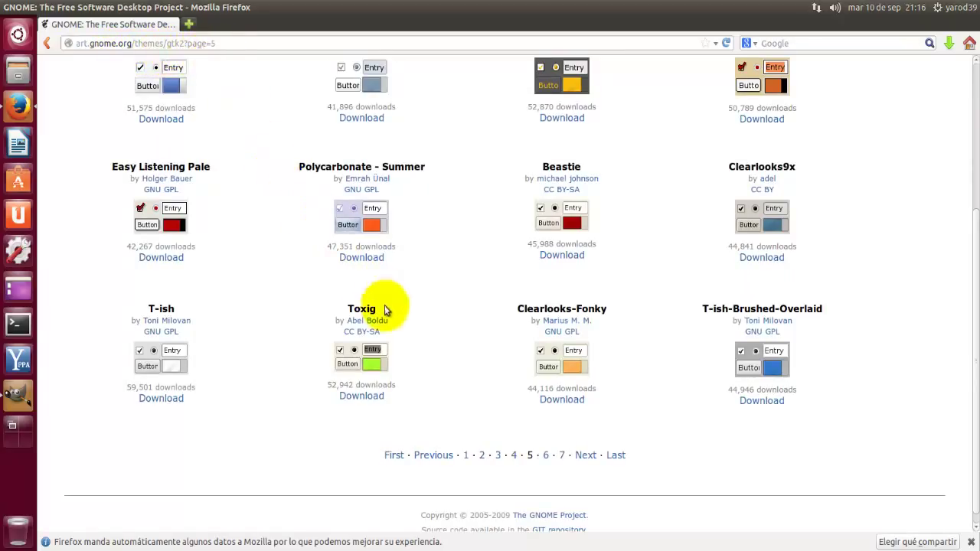
left_click(547, 457)
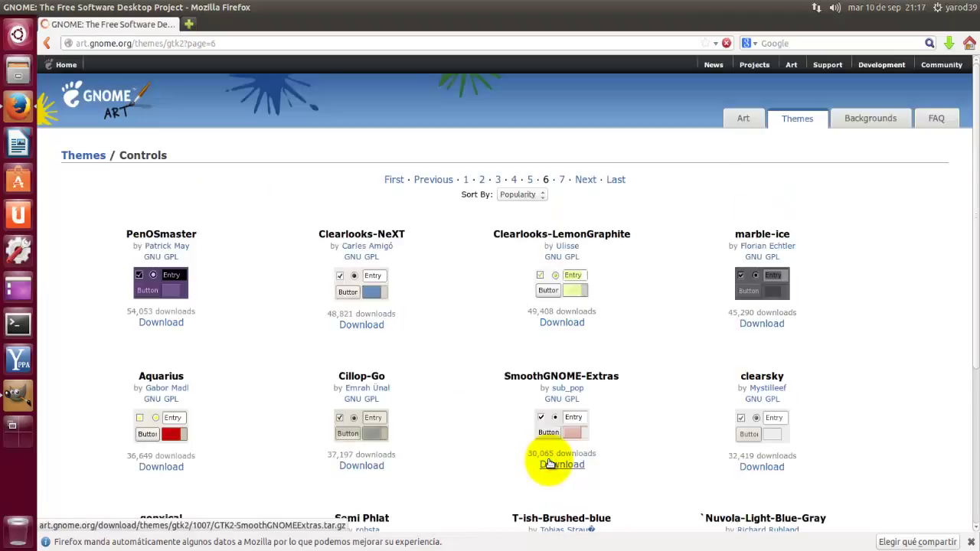
left_click(762, 327)
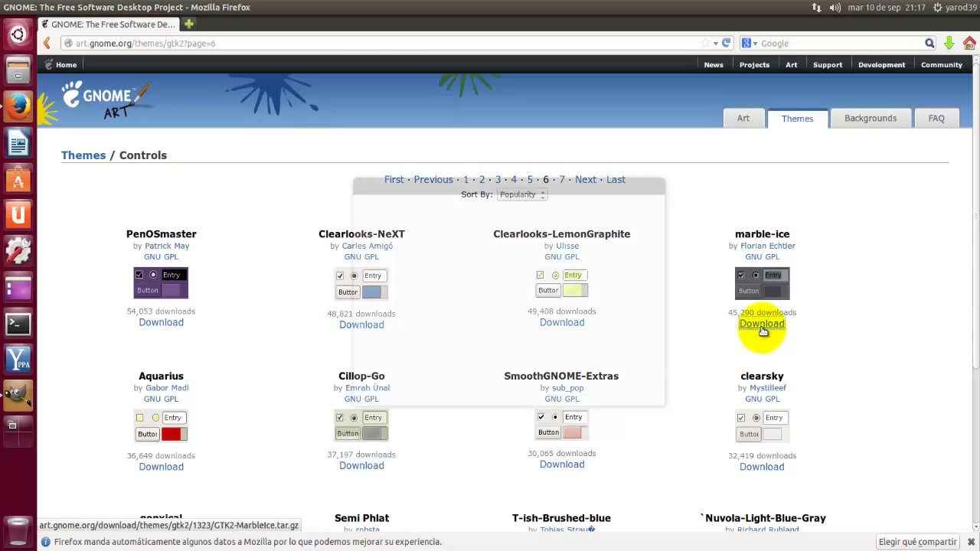
left_click(639, 369)
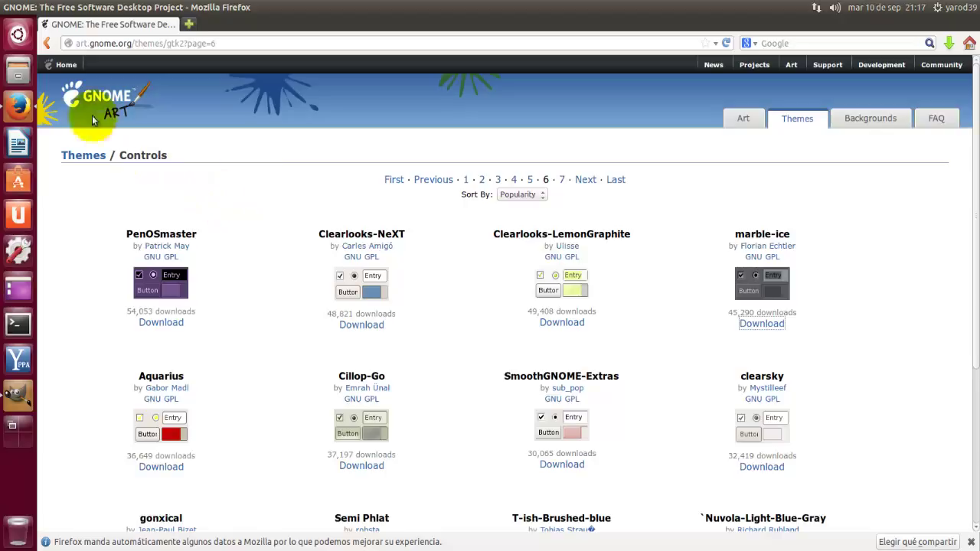
Step: Extract GTK2-MarbleIce.tar.gz in Descargas and check its marble-ice/gtk-2.0 folder
right_click(18, 72)
left_click(72, 72)
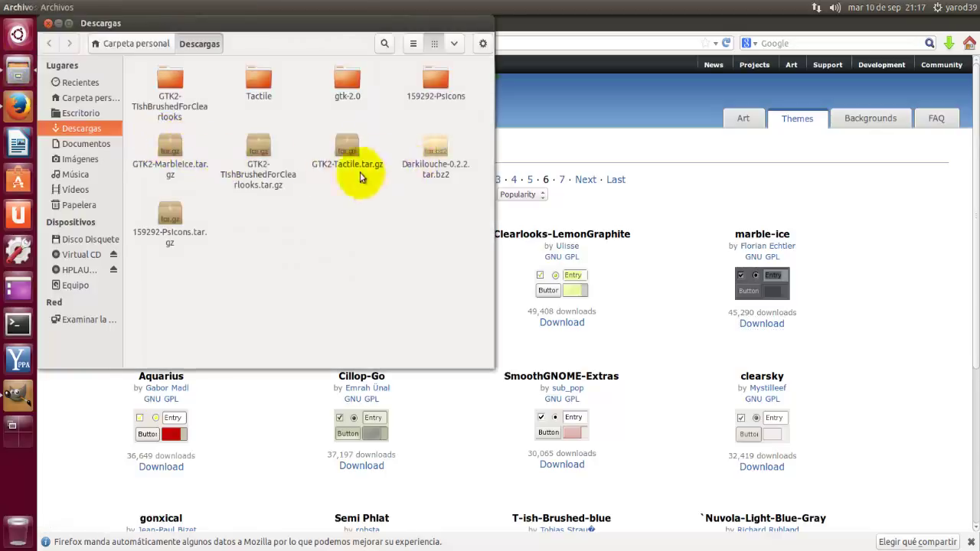
right_click(165, 149)
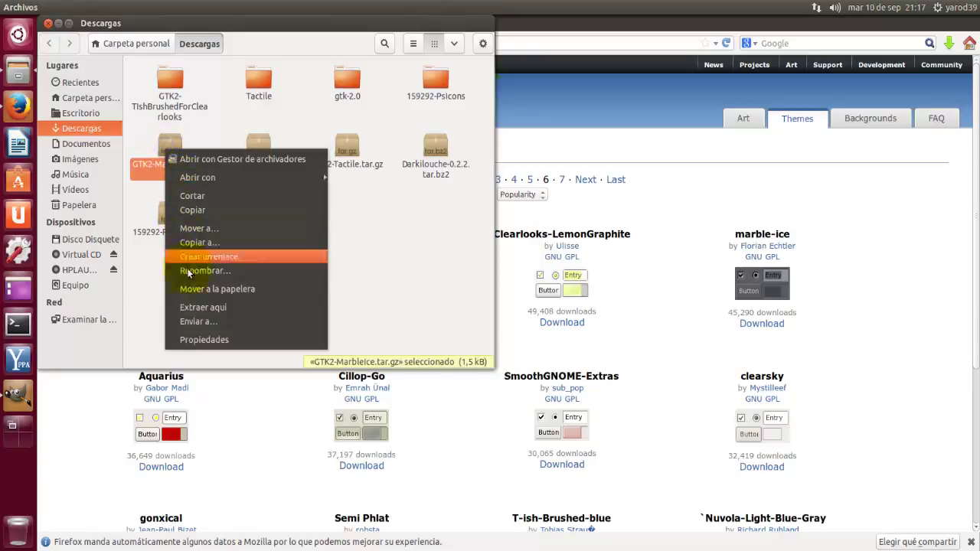
left_click(193, 310)
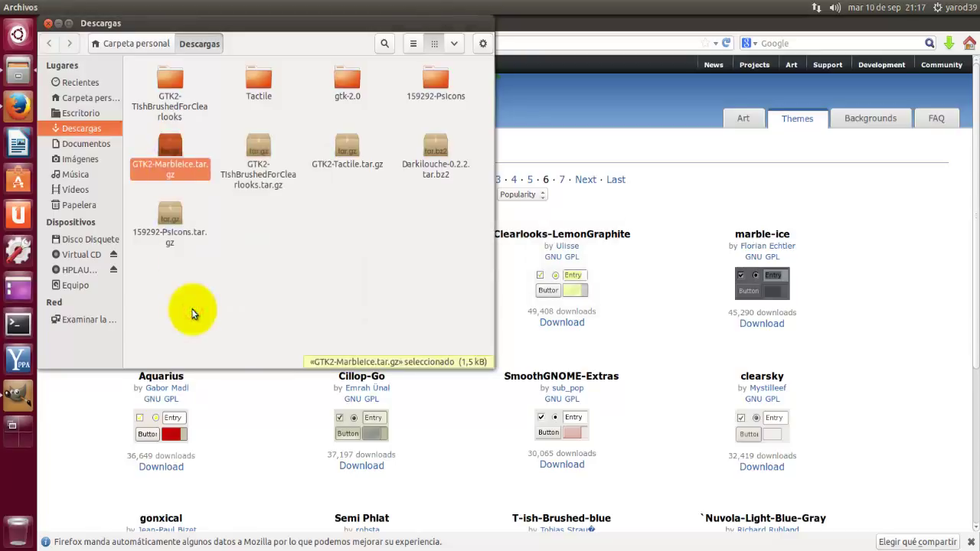
double_click(169, 79)
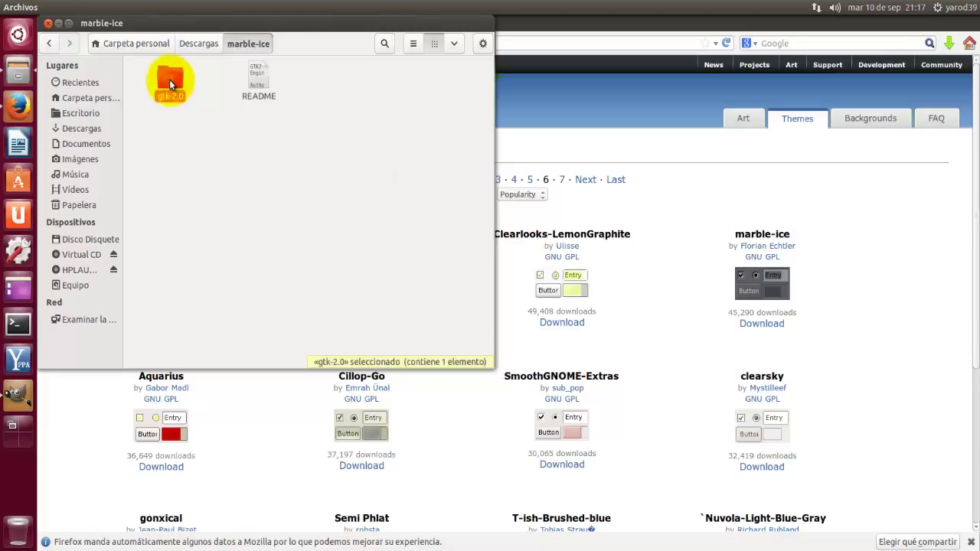
double_click(169, 80)
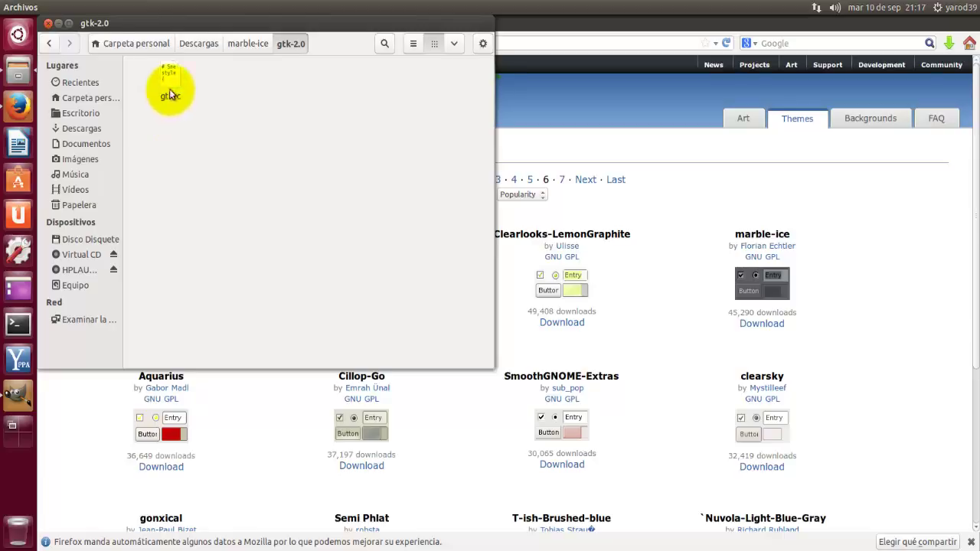
left_click(233, 46)
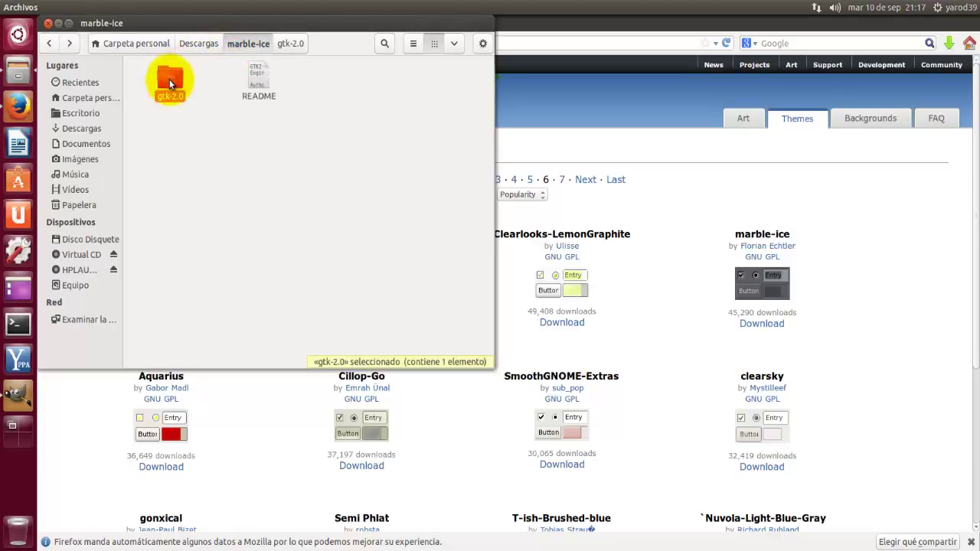
left_click(159, 43)
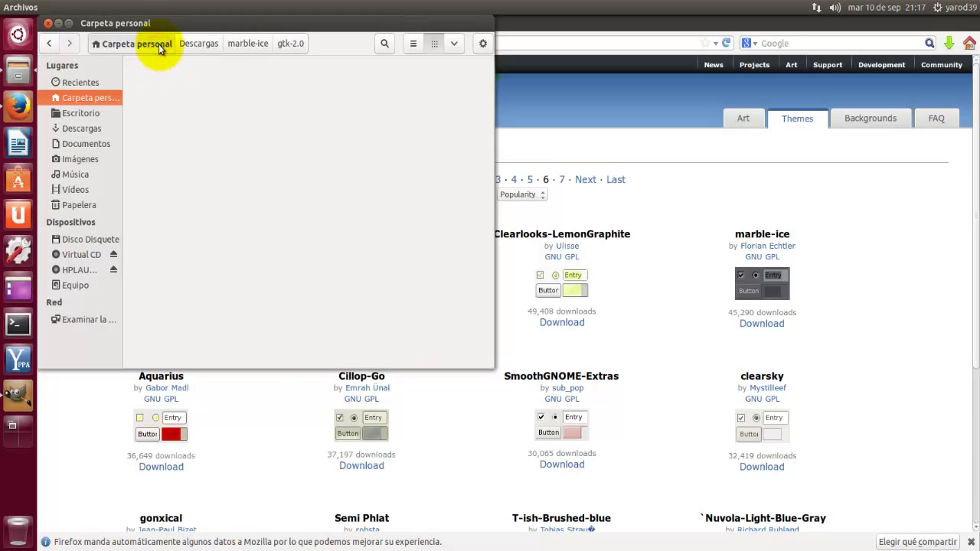
Step: Save the GTK2-TIshBrushedBlue.tar.gz theme archive and open Descargas in Files
left_click(49, 23)
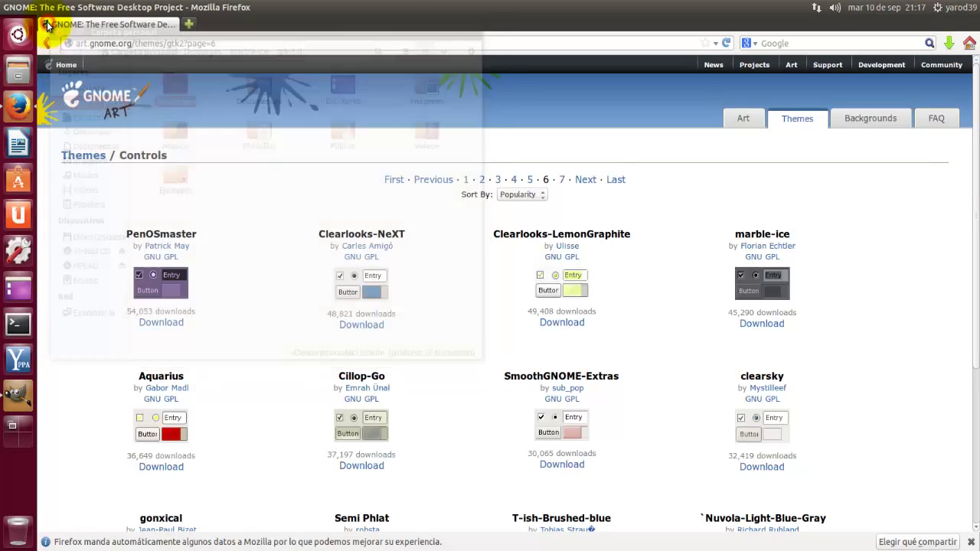
scroll(236, 250, "down", 4)
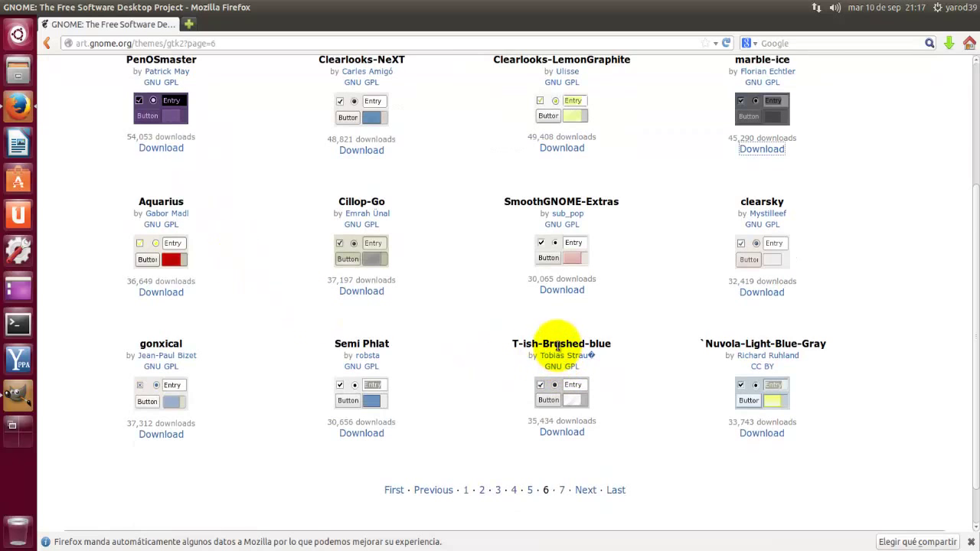
left_click(571, 433)
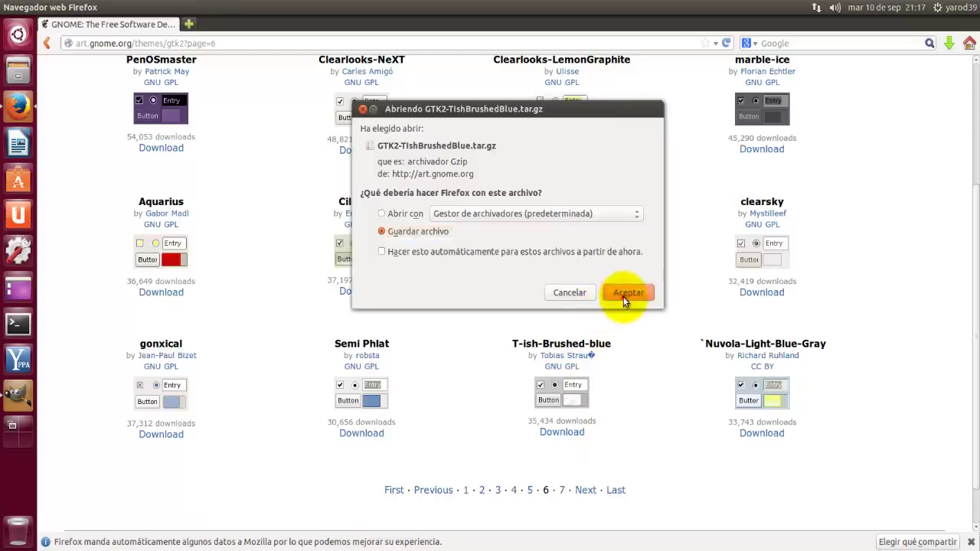
left_click(623, 296)
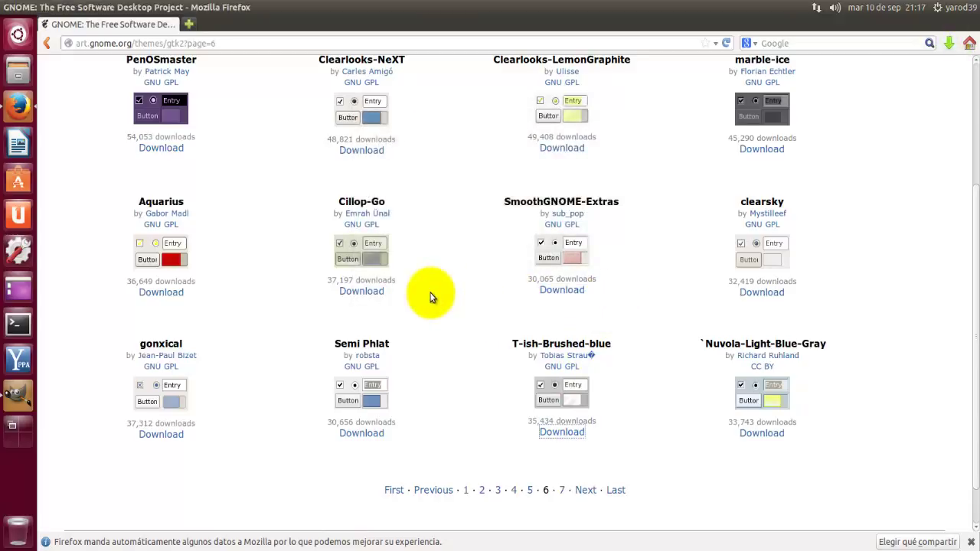
right_click(24, 71)
left_click(69, 69)
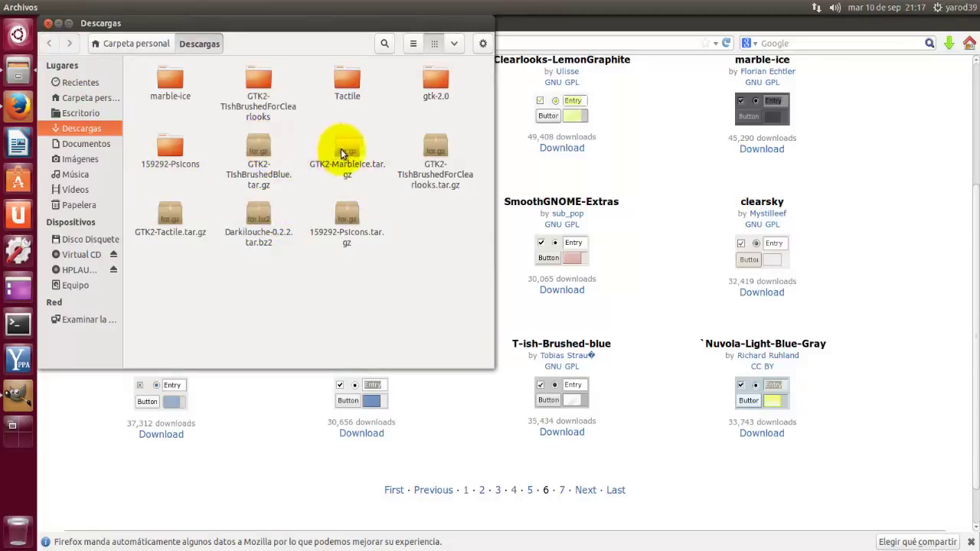
Step: Extract GTK2-TlshBrushedForClearlooks.tar.gz again in Descargas
right_click(430, 160)
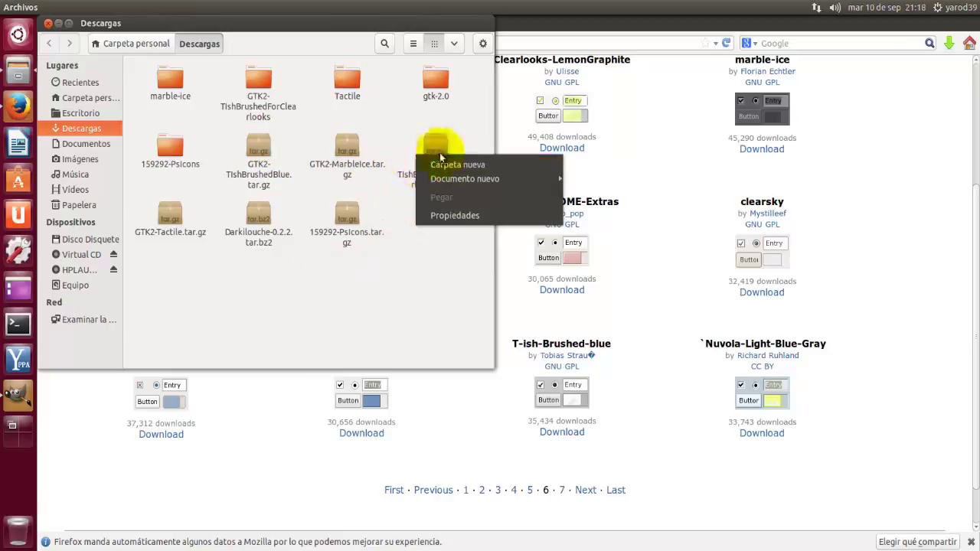
right_click(442, 146)
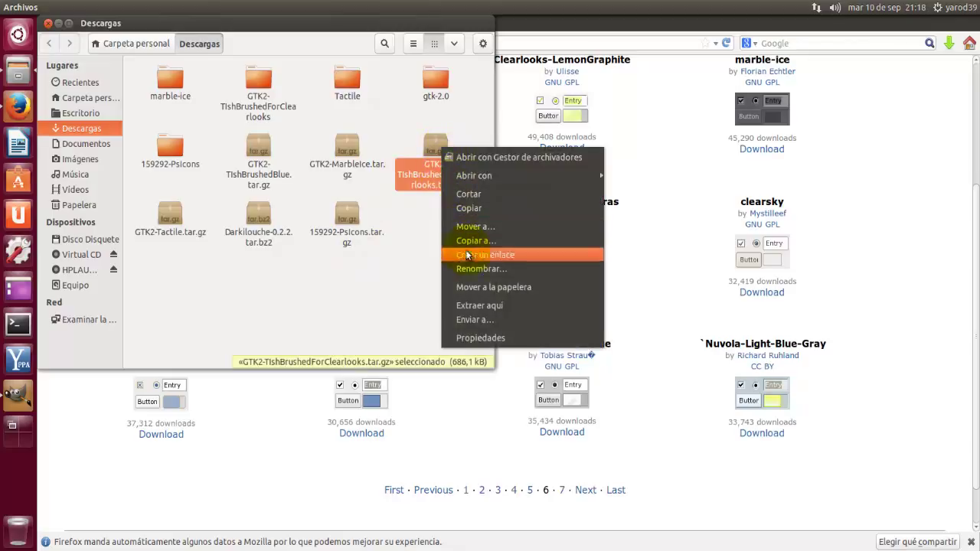
left_click(476, 307)
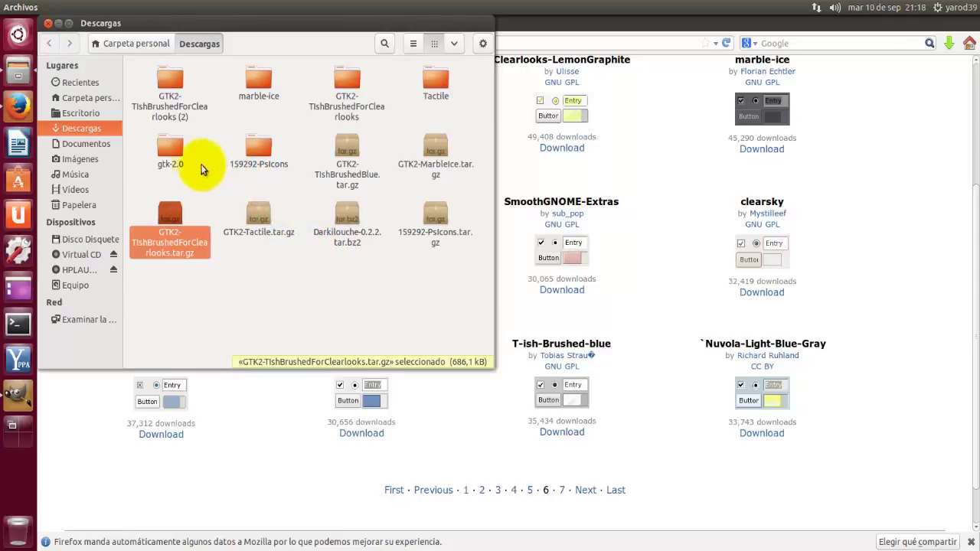
Step: Browse the new GTK2-TlshBrushedForClearlooks (2) folder down to metacity-1, then close Files
double_click(171, 149)
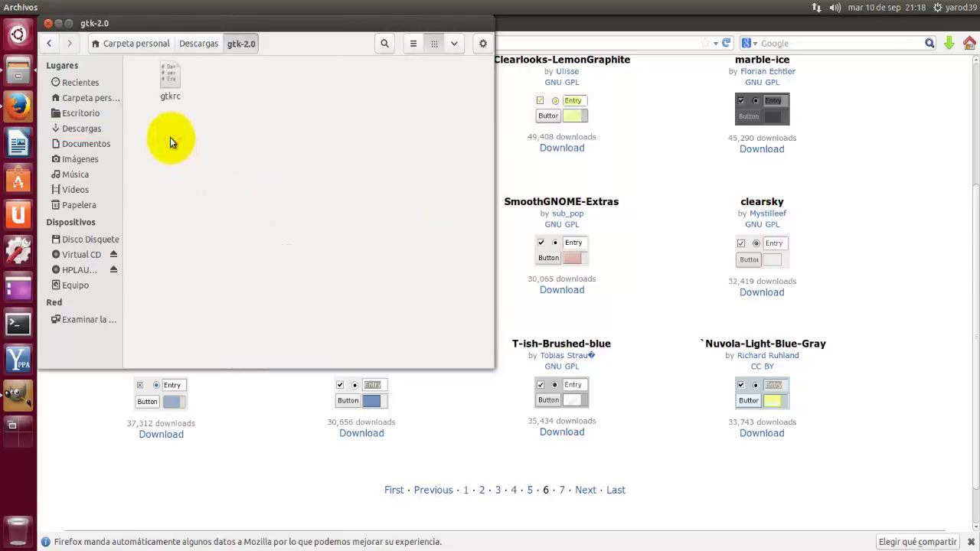
left_click(201, 46)
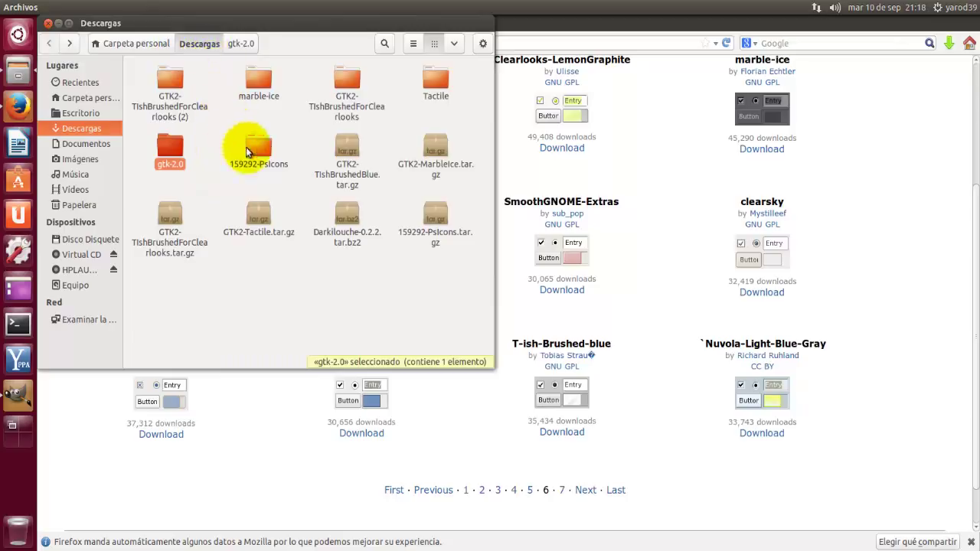
double_click(181, 76)
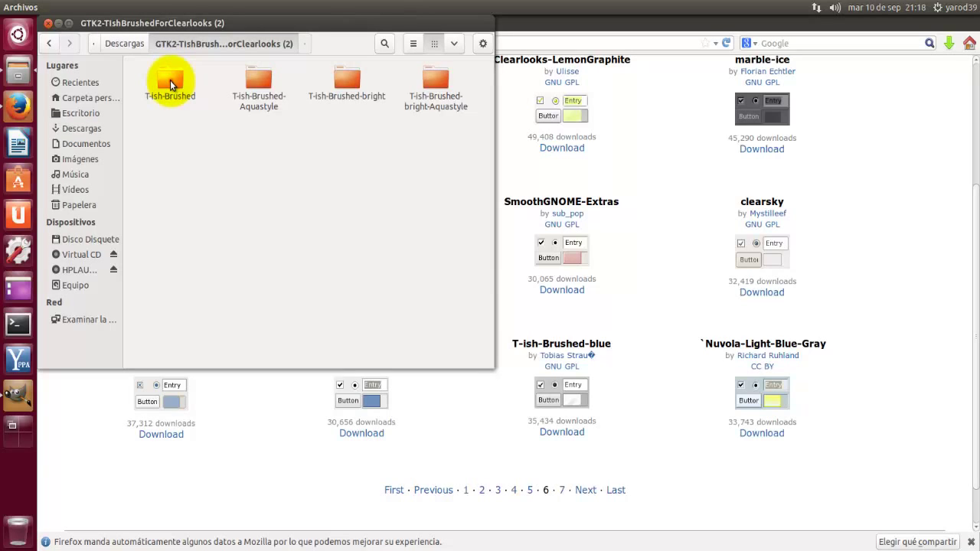
double_click(170, 80)
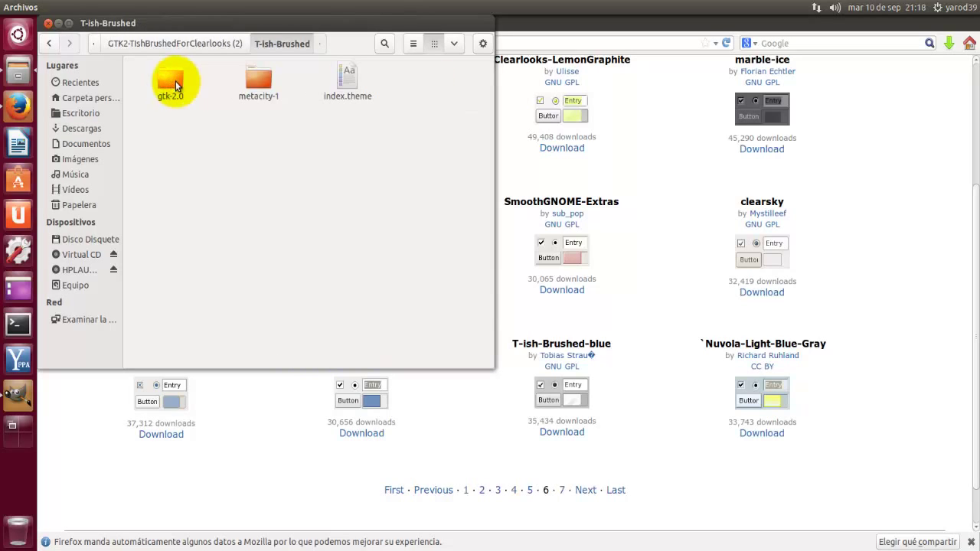
double_click(252, 80)
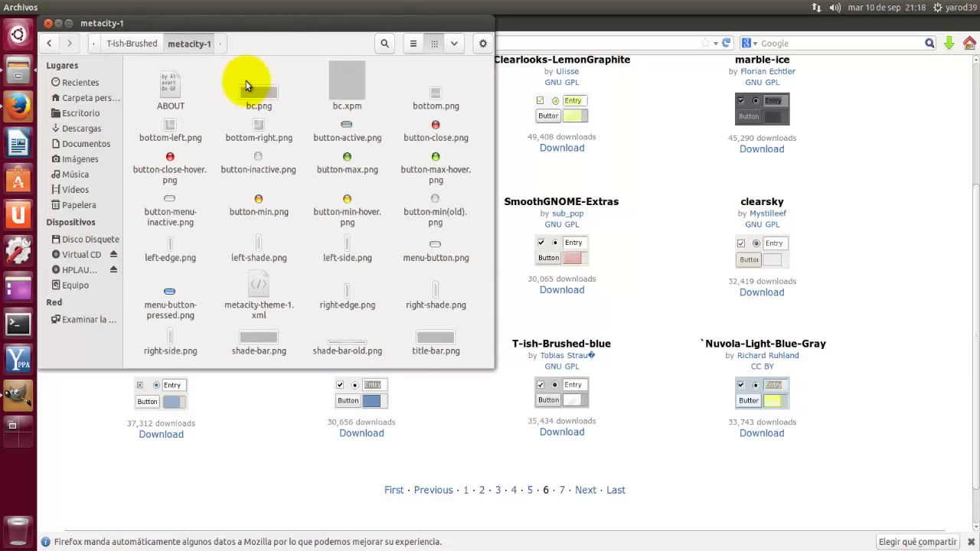
left_click(48, 23)
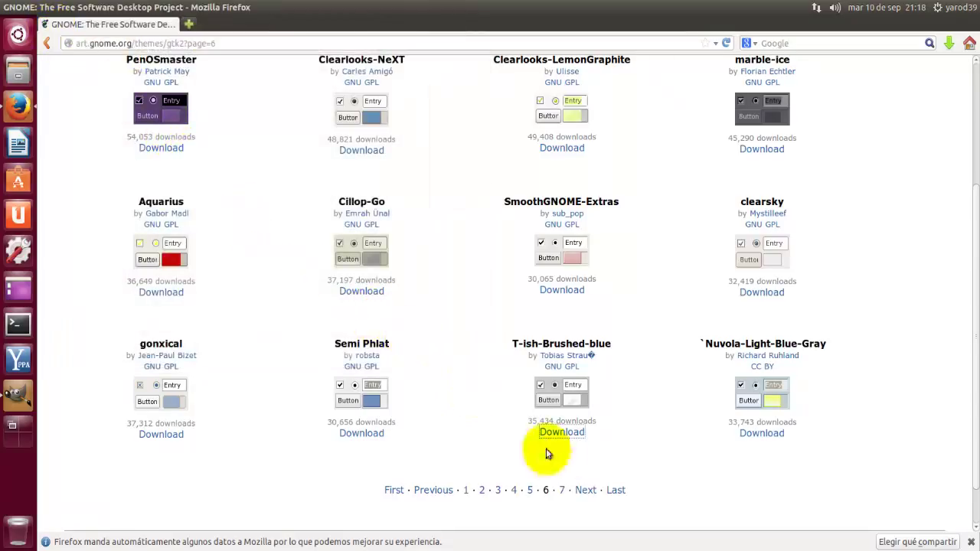
Step: On page 7, save the Tangoish - Industrial archive GTK2-TangoishIndustrial.tar.gz to disk
left_click(580, 490)
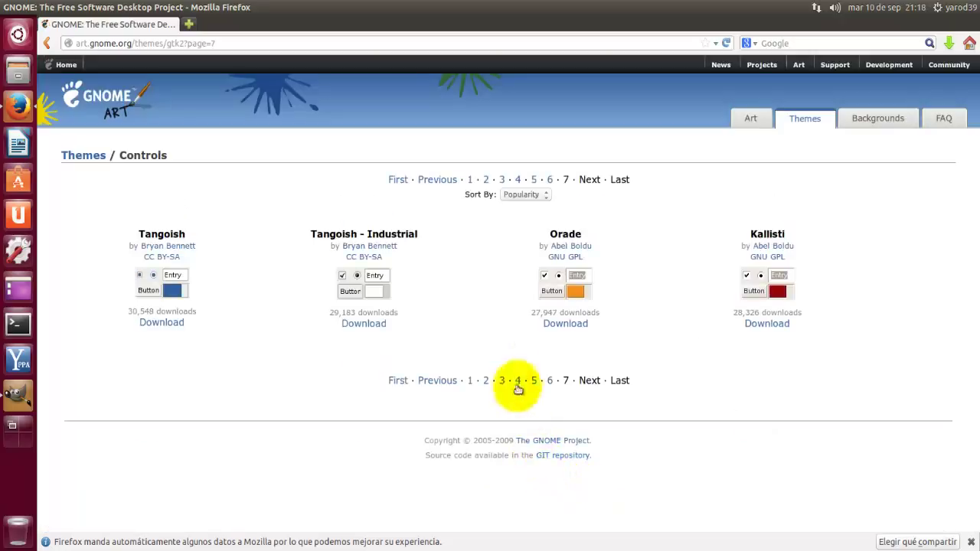
left_click(371, 326)
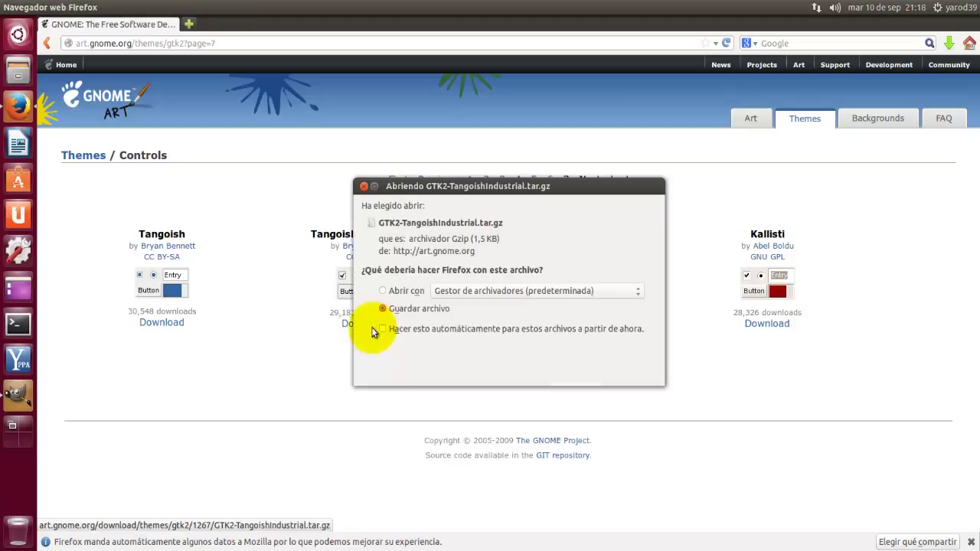
left_click(383, 308)
left_click(620, 372)
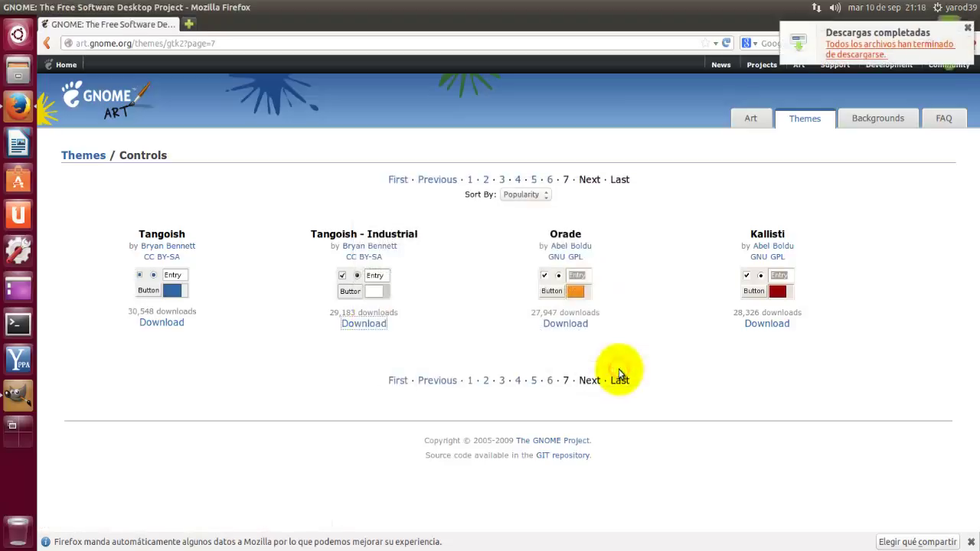
Step: Extract GTK2-TangoishIndustrial.tar.gz in Descargas, check Tangoish-Industrial/gtk-2.0, then close Files
right_click(15, 68)
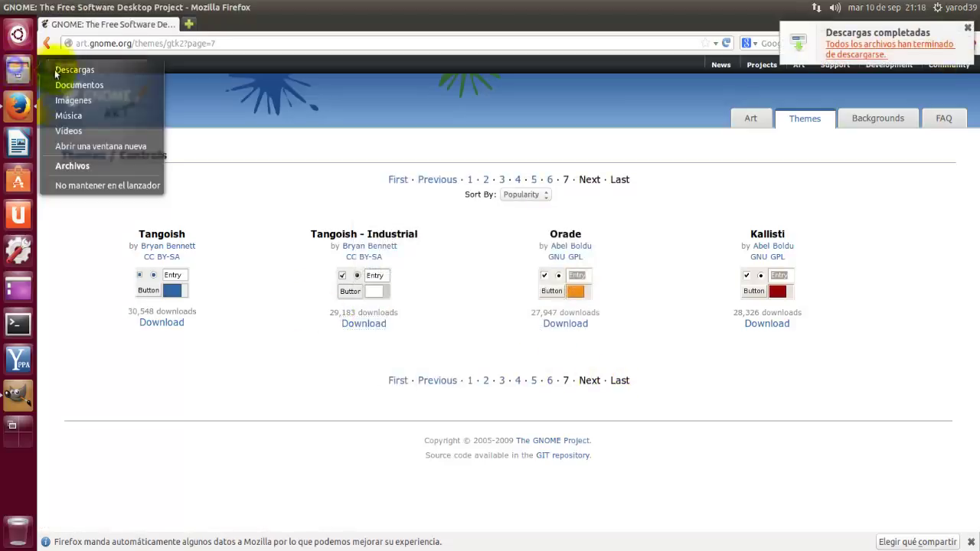
left_click(64, 68)
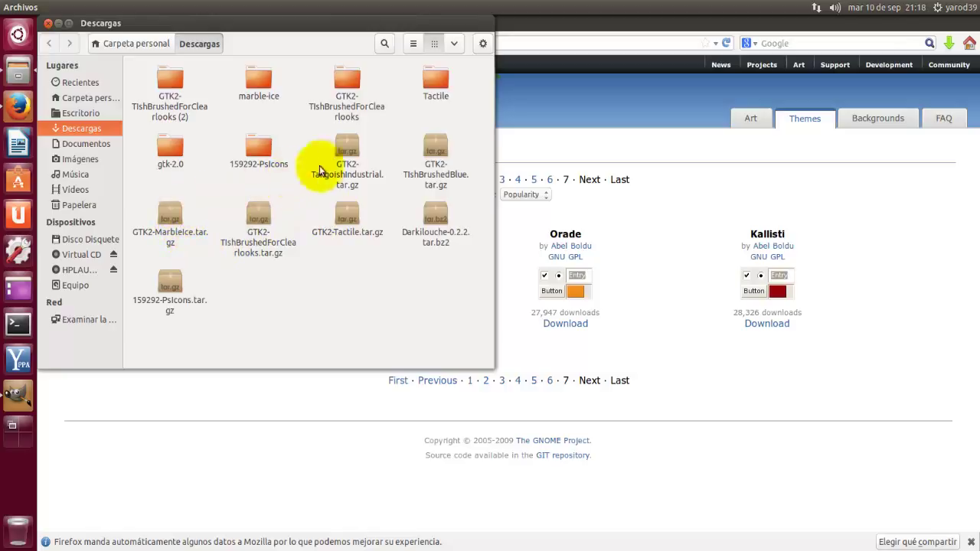
right_click(352, 149)
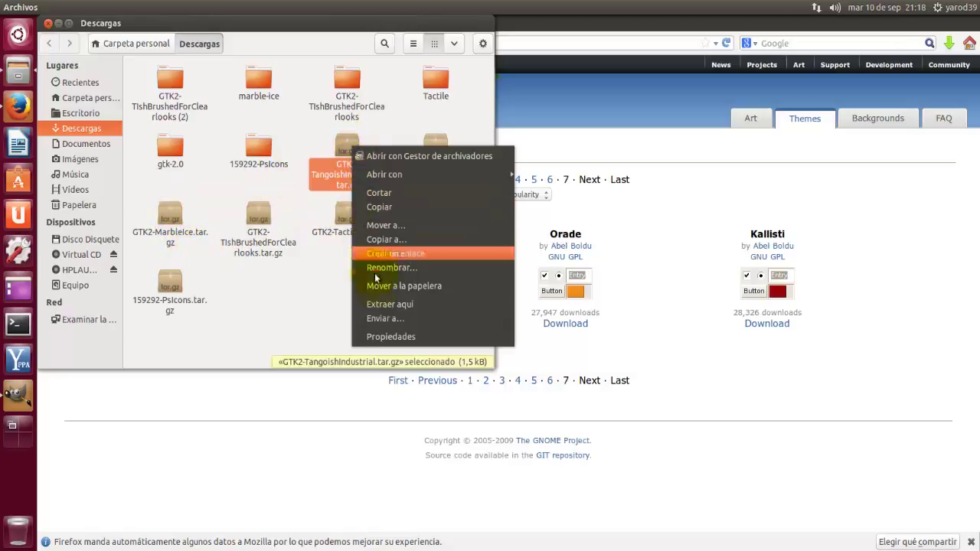
left_click(378, 304)
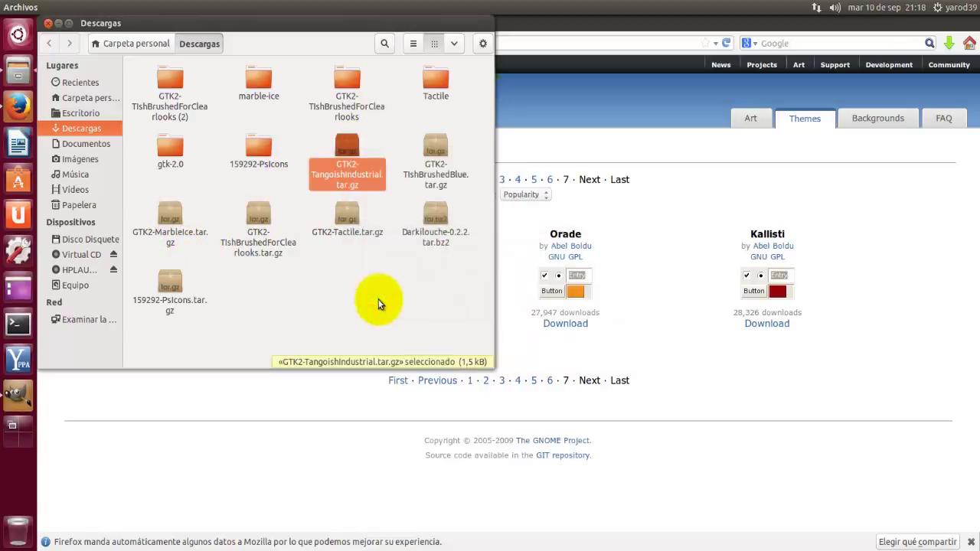
double_click(168, 81)
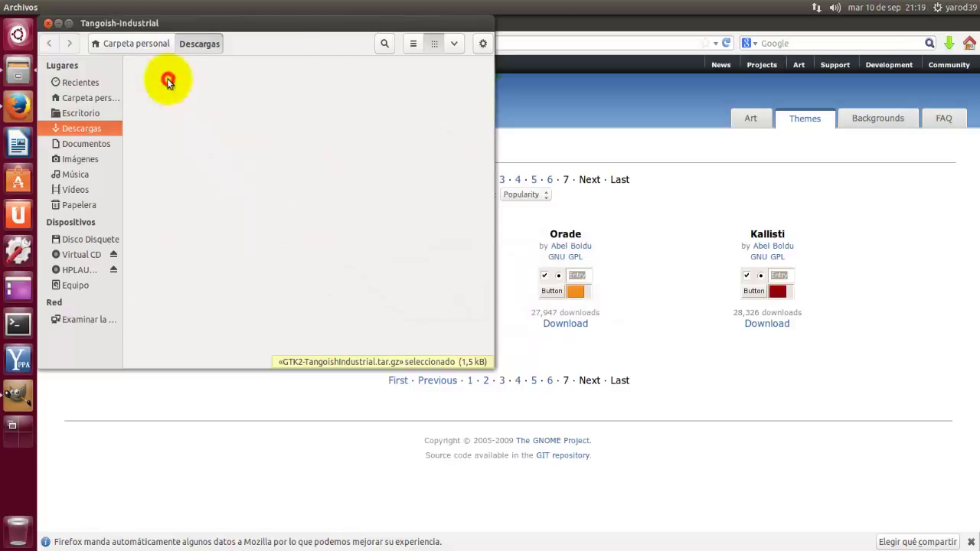
double_click(167, 80)
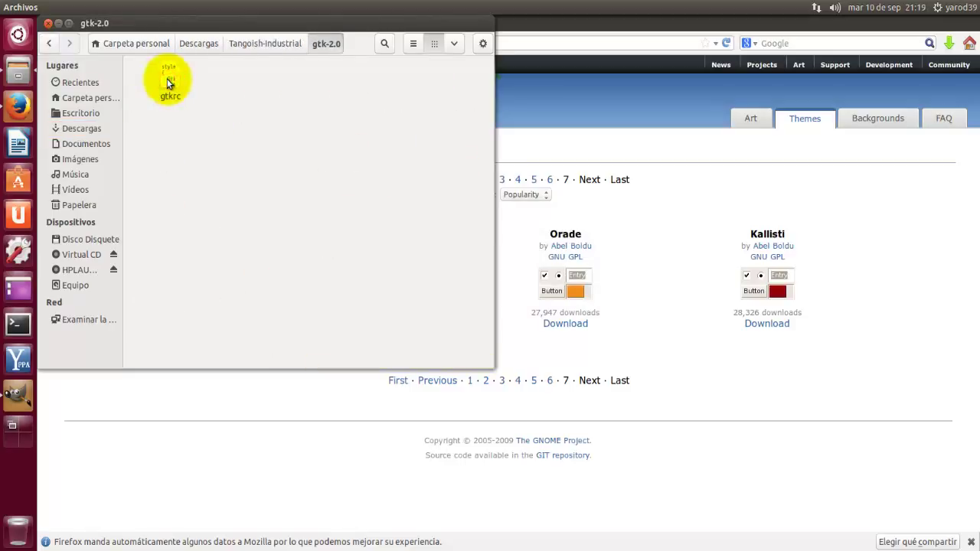
left_click(48, 24)
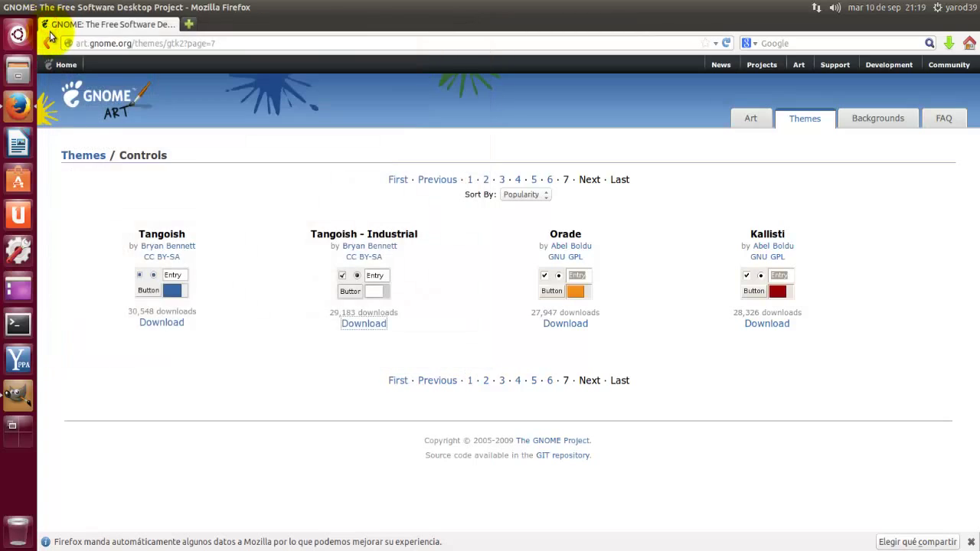
Step: Return to page 1 and save the GTK2-ClearlooksCompact.tar.bz2 theme archive
left_click(472, 182)
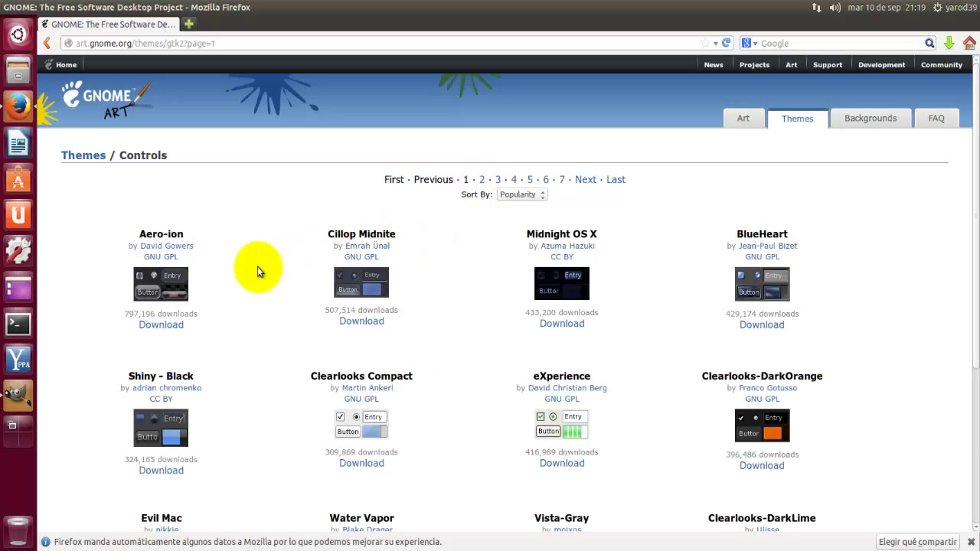
left_click(362, 465)
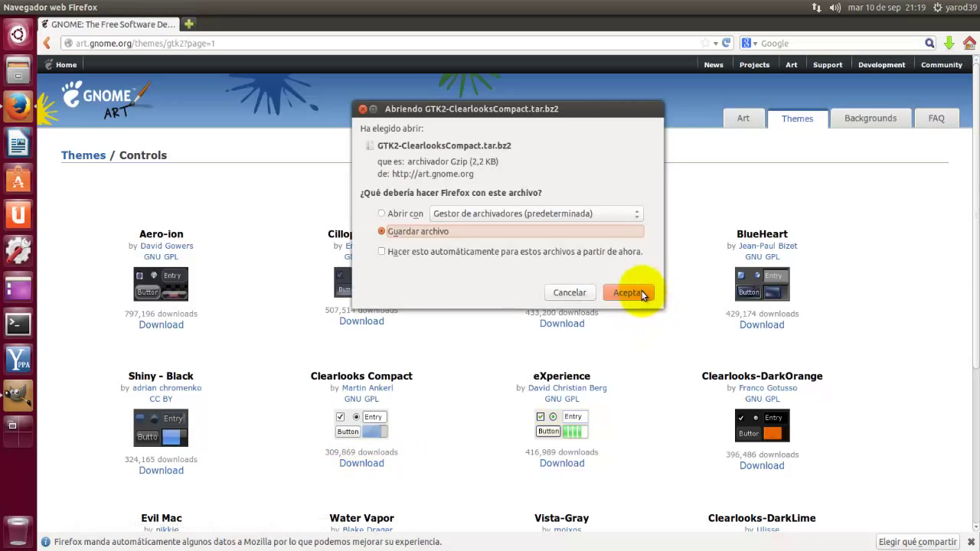
left_click(634, 293)
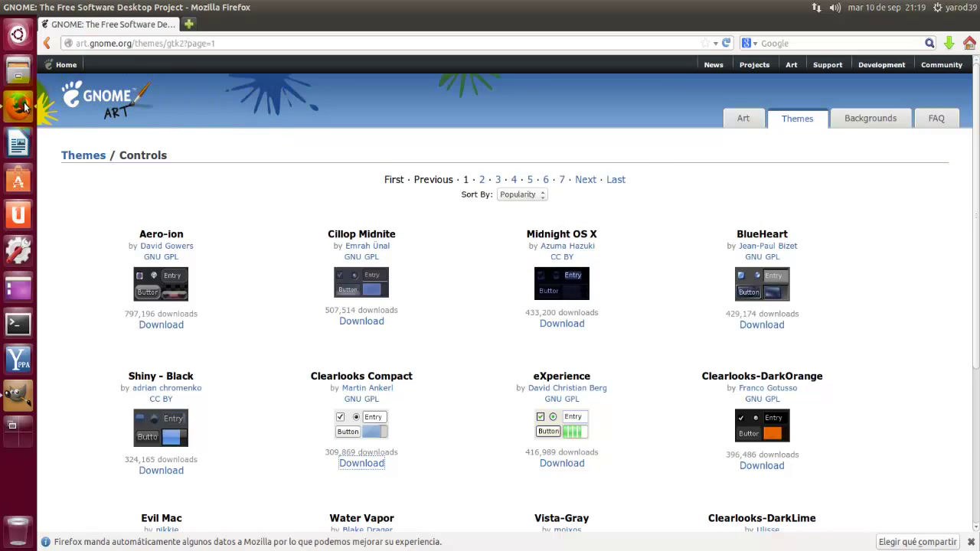
Step: Open Descargas in Files and extract Darkilouche-0.2.2.tar.bz2 in place
left_click(21, 72)
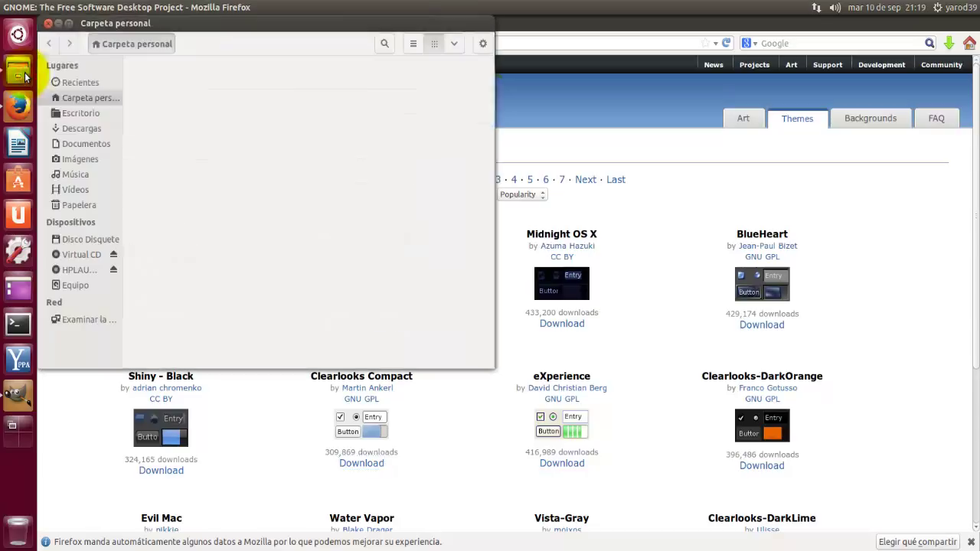
double_click(170, 79)
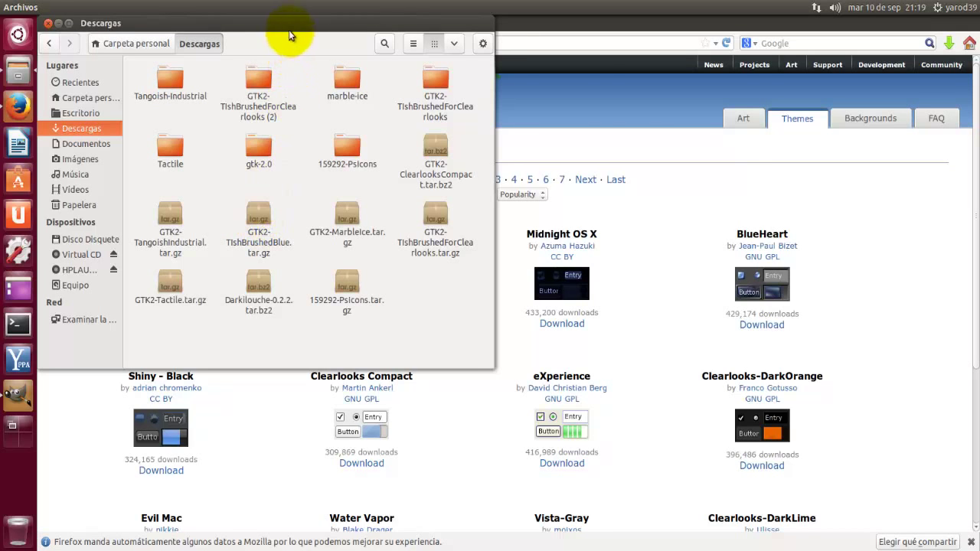
mouse_move(288, 23)
left_mouse_down()
mouse_move(562, 75)
mouse_move(720, 358)
mouse_move(435, 89)
left_mouse_up()
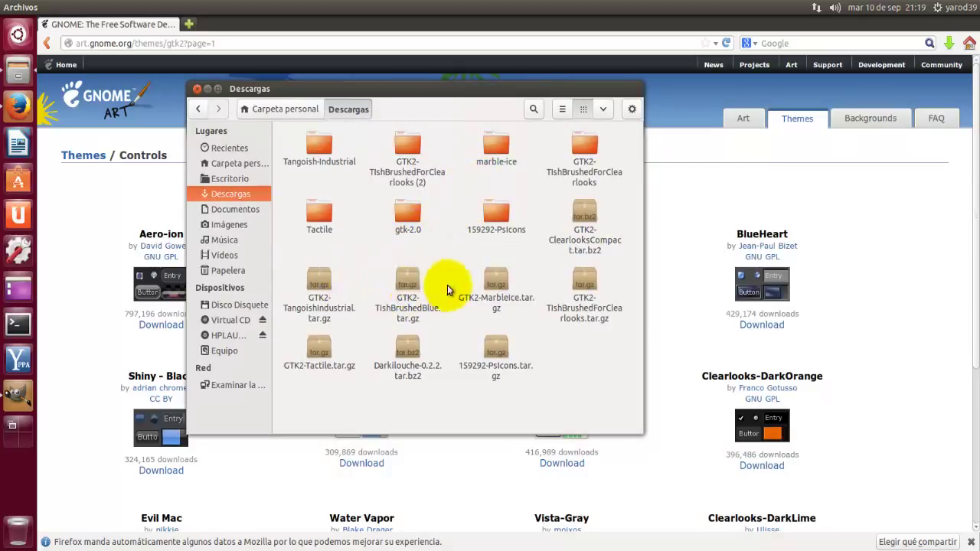
right_click(408, 353)
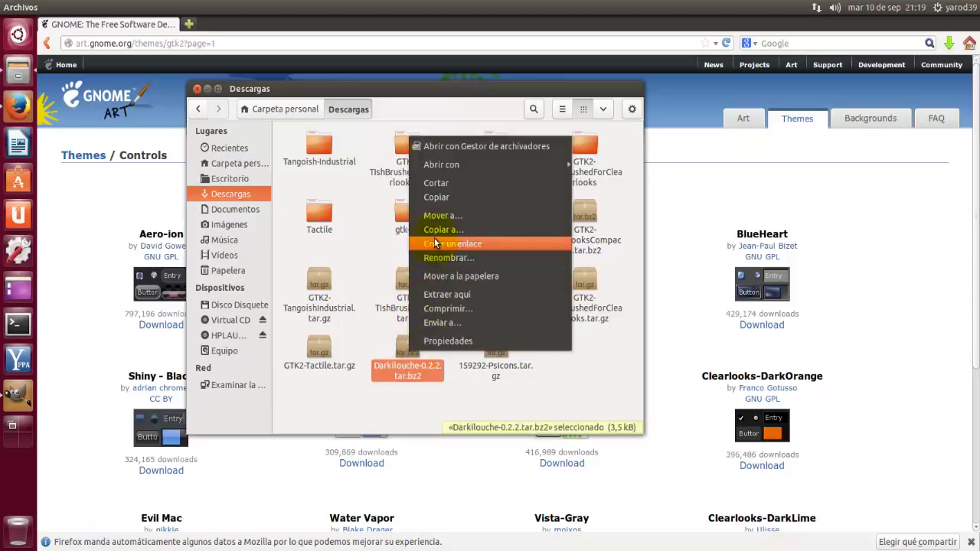
left_click(434, 295)
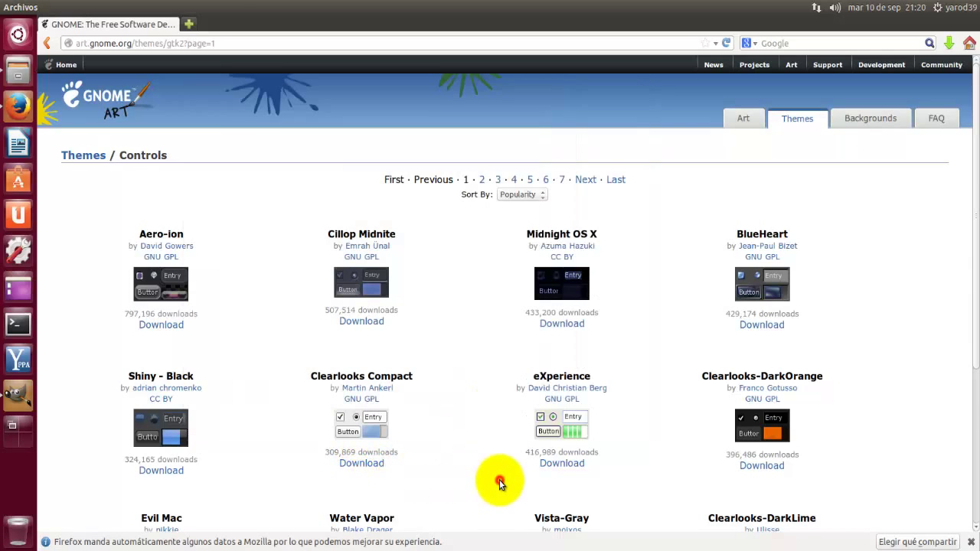
Step: Download and save the Vista-Gray theme archive from Firefox, then open the Descargas folder
left_click(494, 480)
scroll(432, 409, "down", 3)
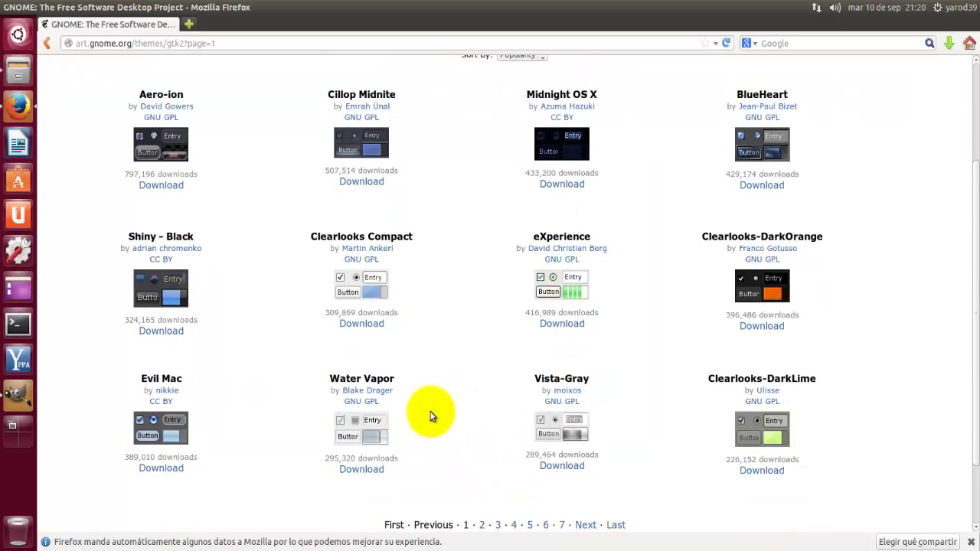
left_click(563, 466)
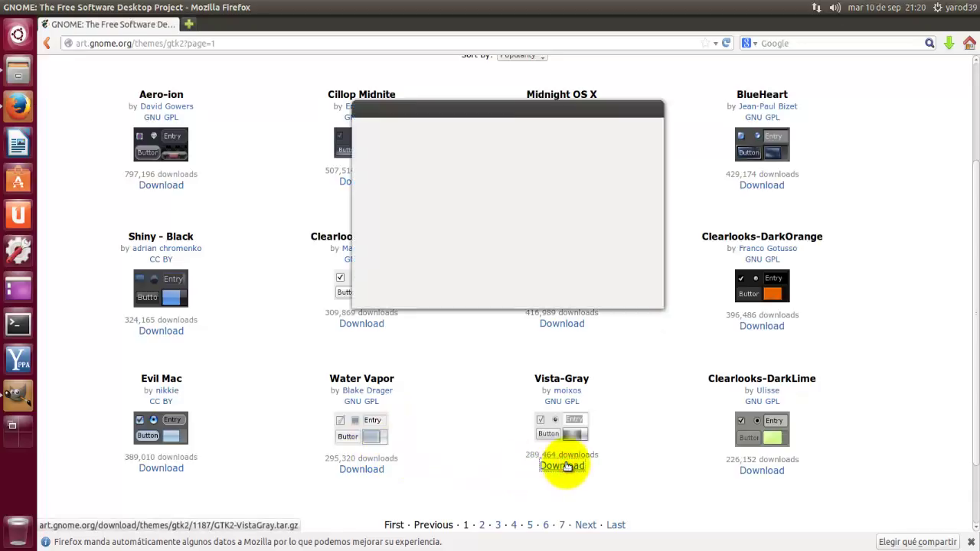
left_click(628, 298)
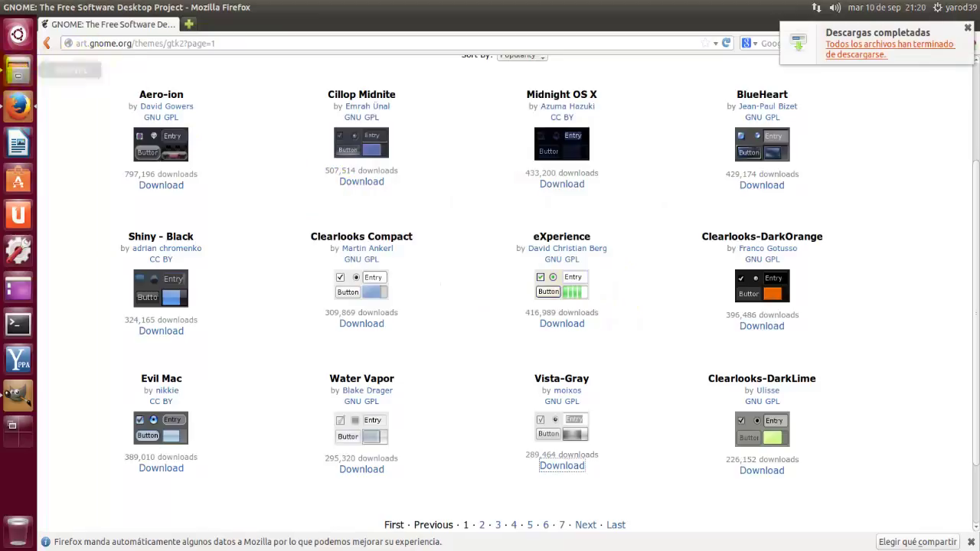
left_click(12, 75)
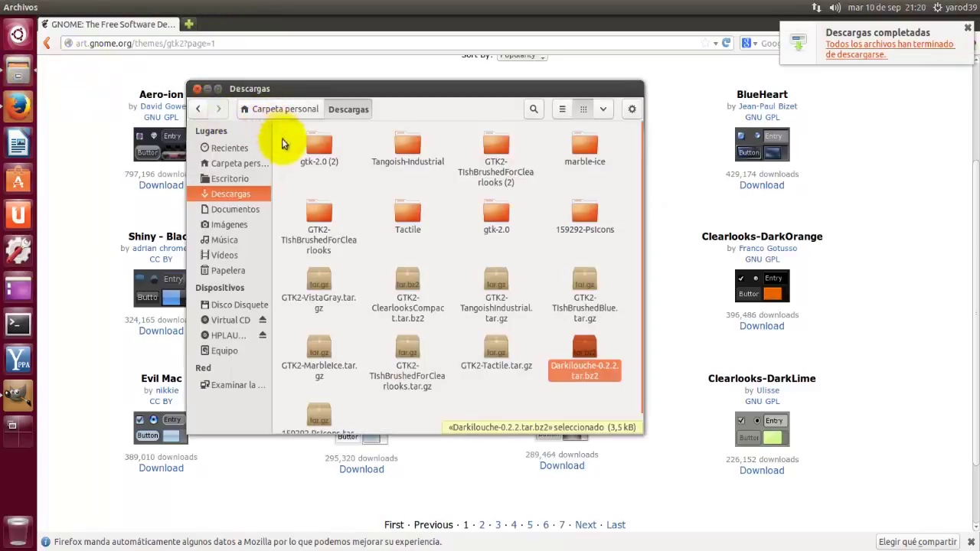
Step: Extract GTK2-VistaGray.tar.gz here, browse into Vista-Gray and its gtk folder, then close Files
scroll(363, 249, "down", 1)
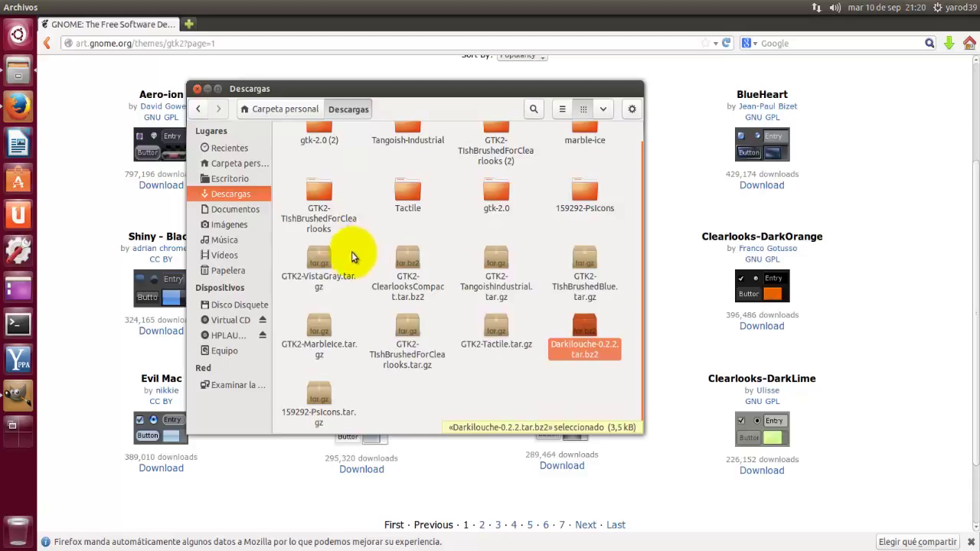
right_click(314, 258)
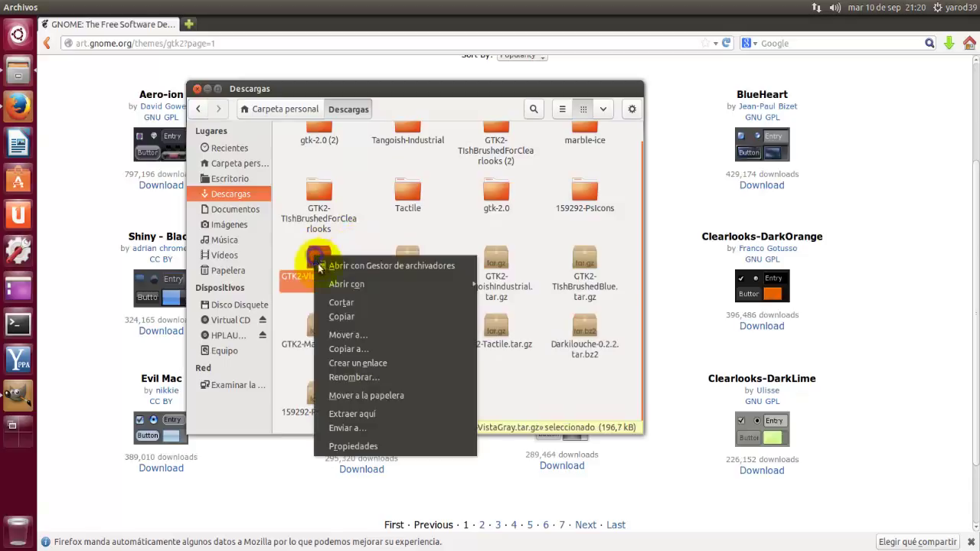
left_click(353, 414)
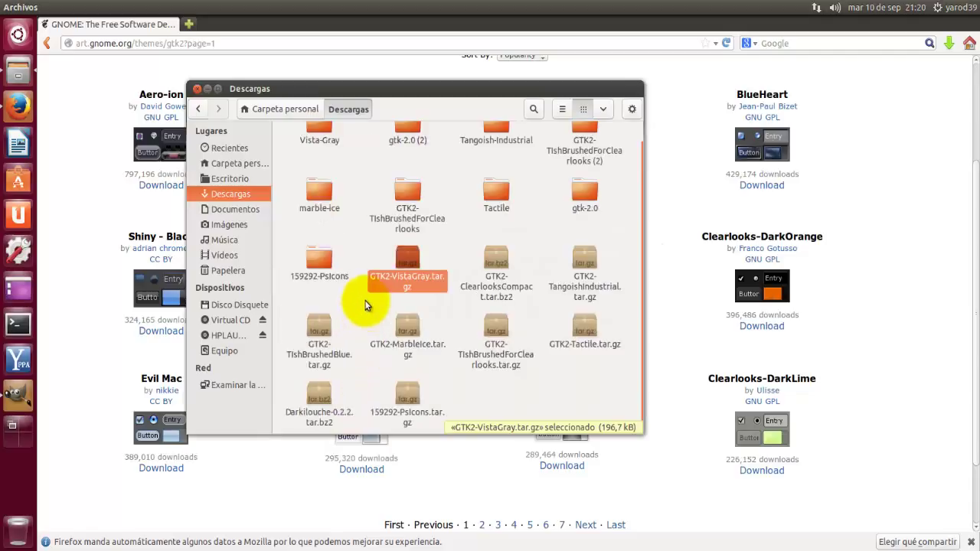
scroll(366, 305, "up", 1)
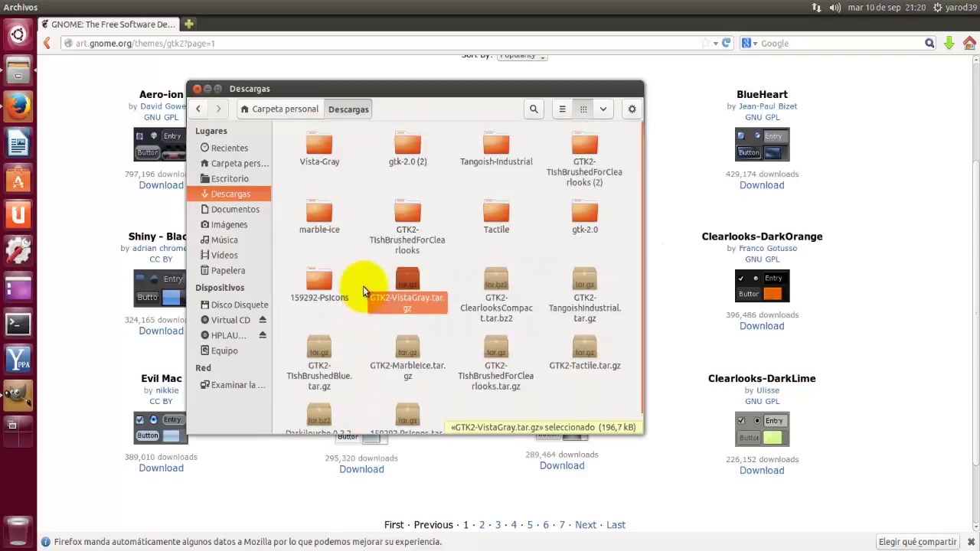
double_click(318, 147)
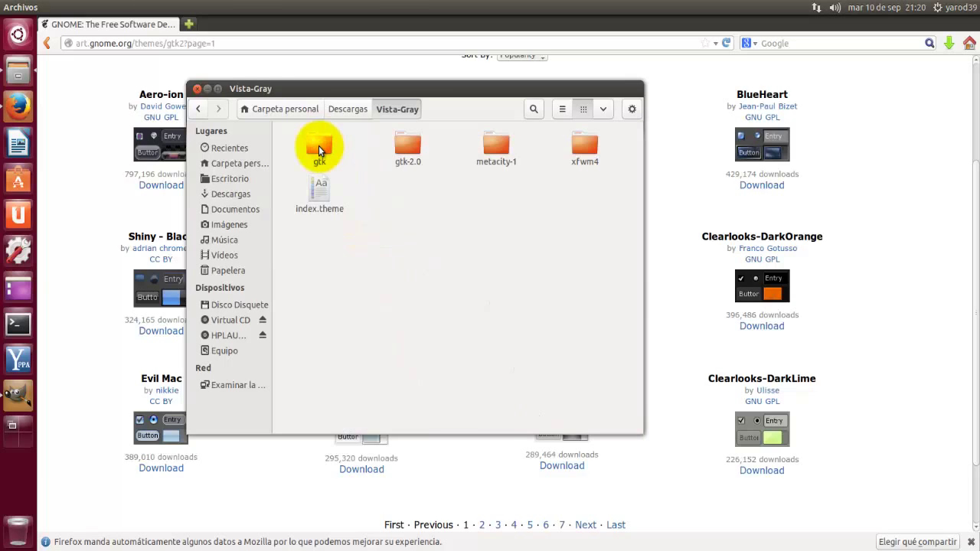
double_click(319, 147)
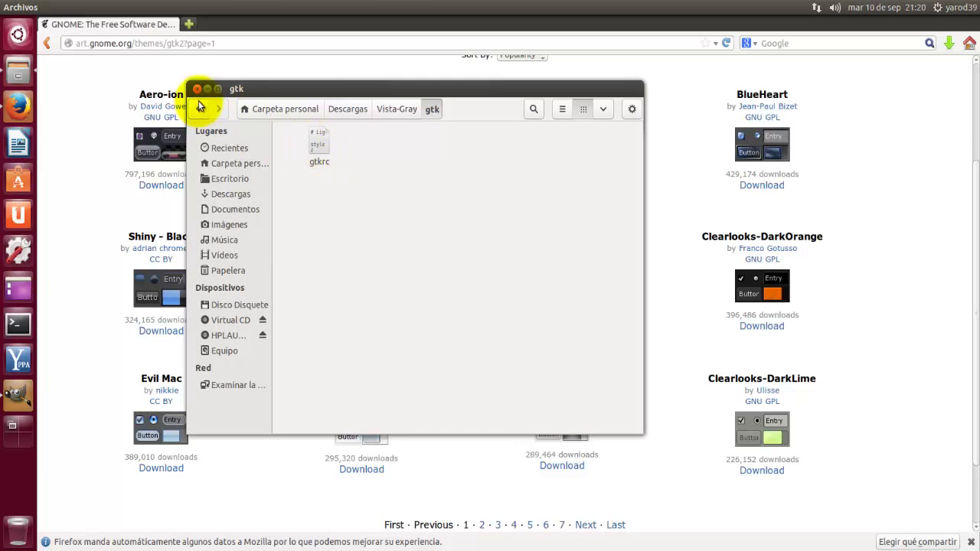
left_click(197, 89)
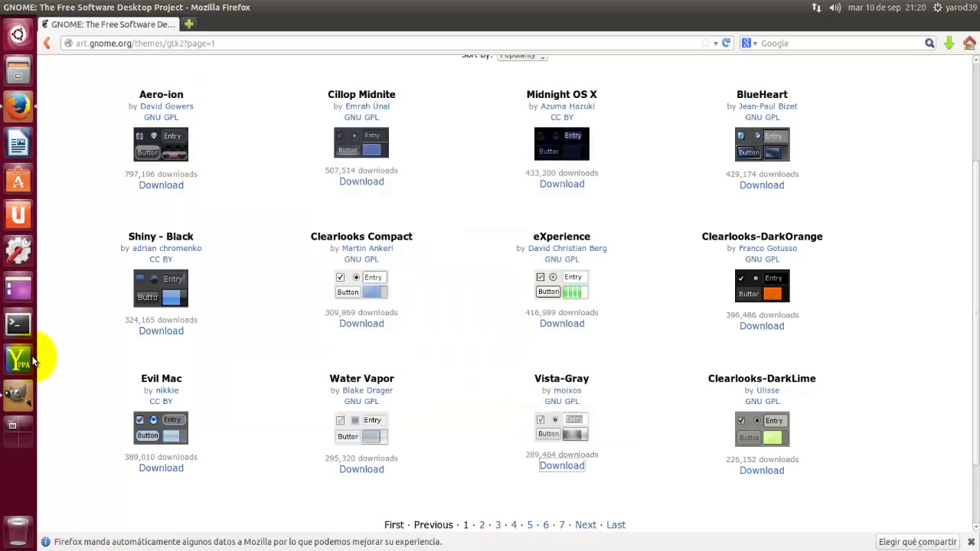
Step: In GIMP's Preferences > Tema, reload the current theme and reset all preferences to defaults
left_click(18, 395)
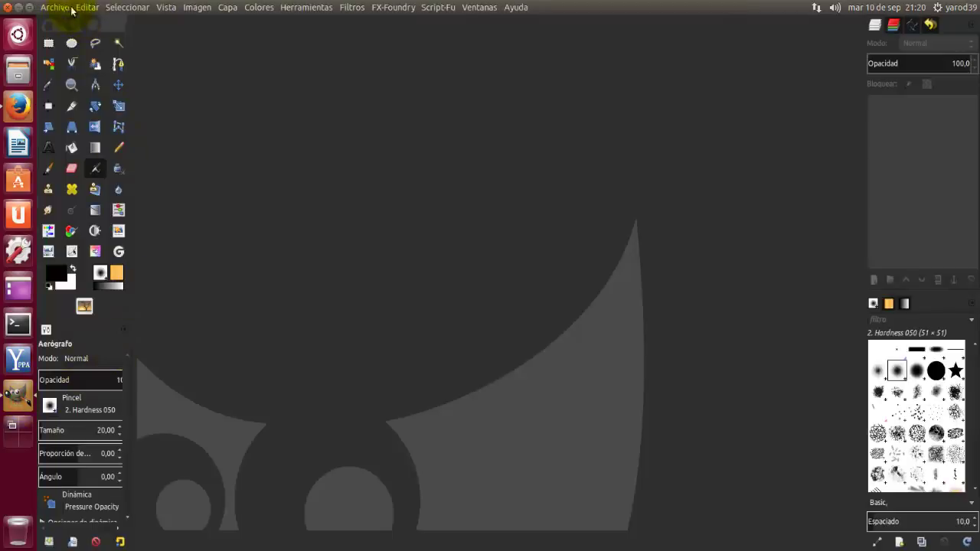
left_click(86, 7)
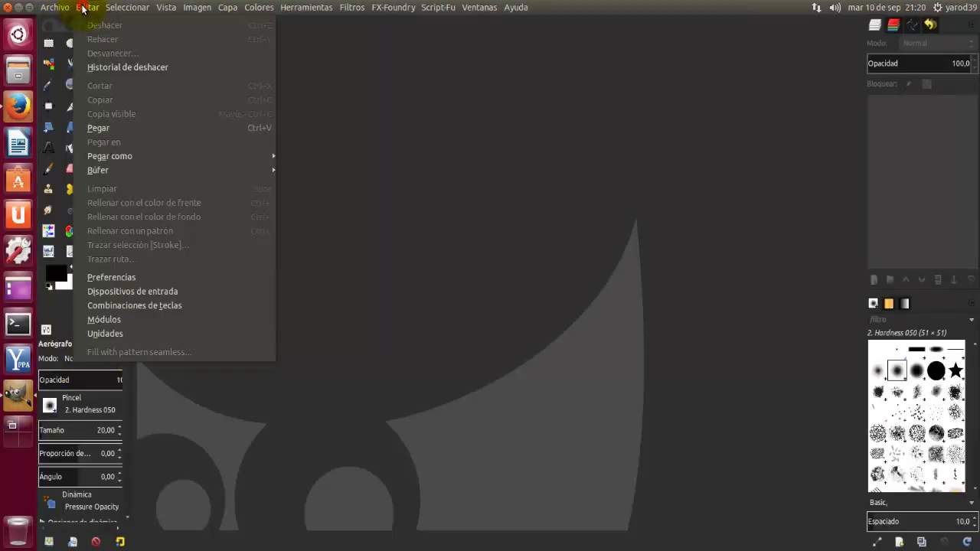
left_click(102, 278)
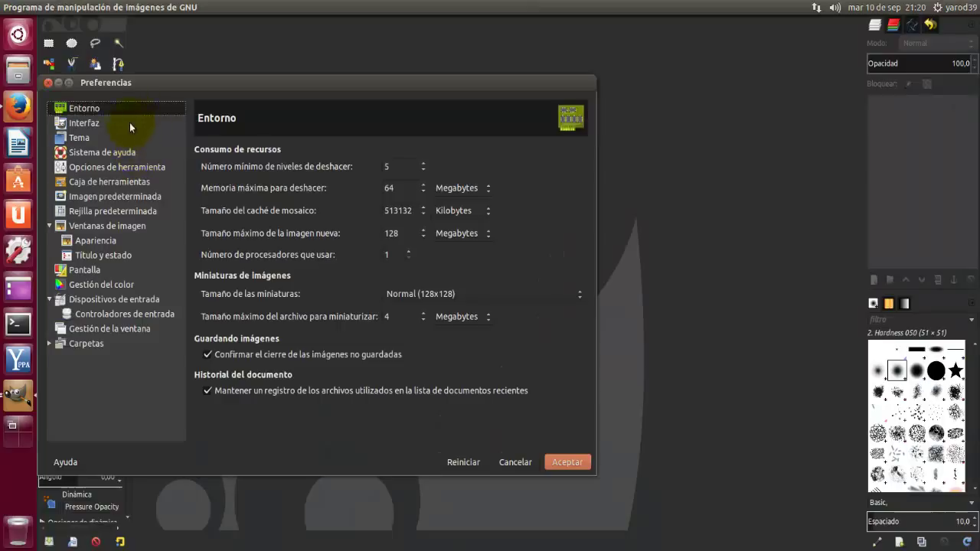
left_click(122, 137)
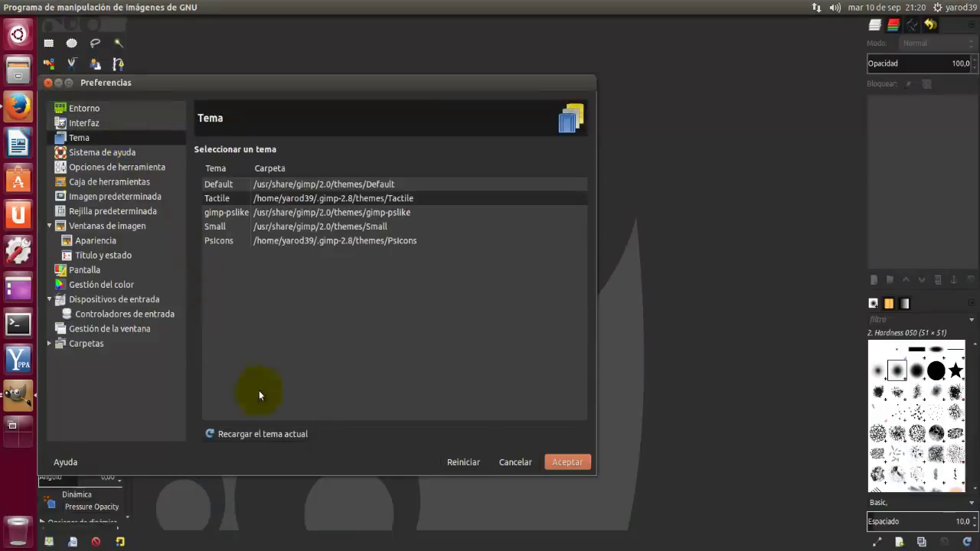
left_click(259, 436)
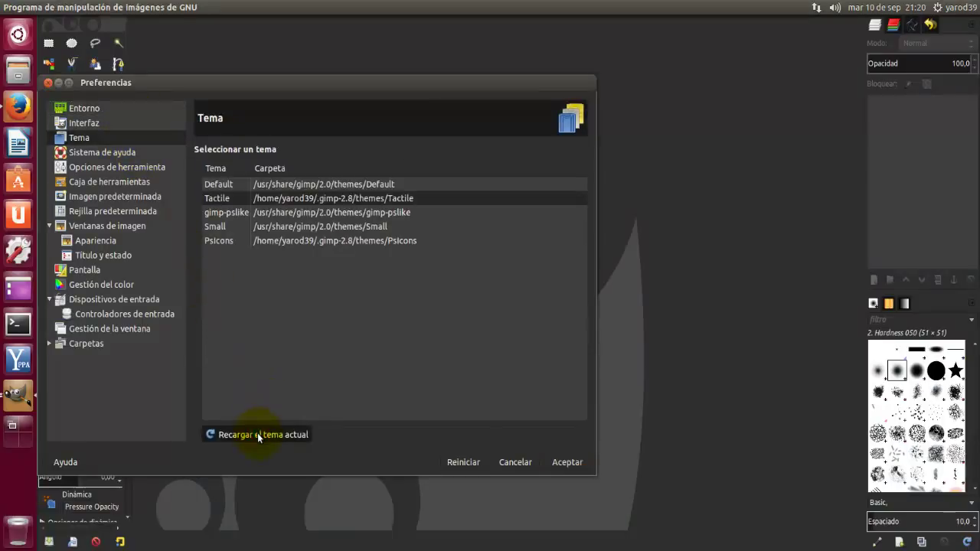
left_click(462, 462)
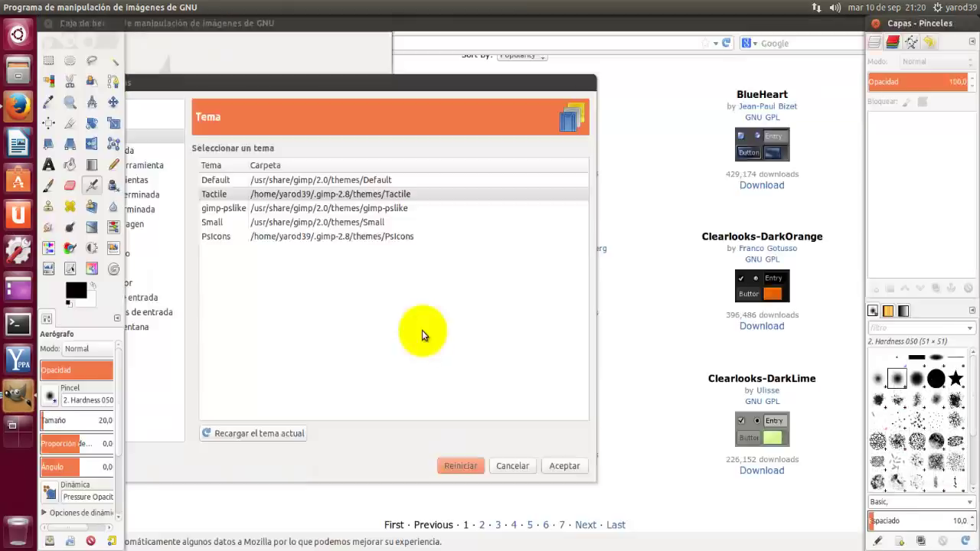
Step: Select the Tactile theme, accept the preferences, and dismiss the restart notice
left_click(295, 194)
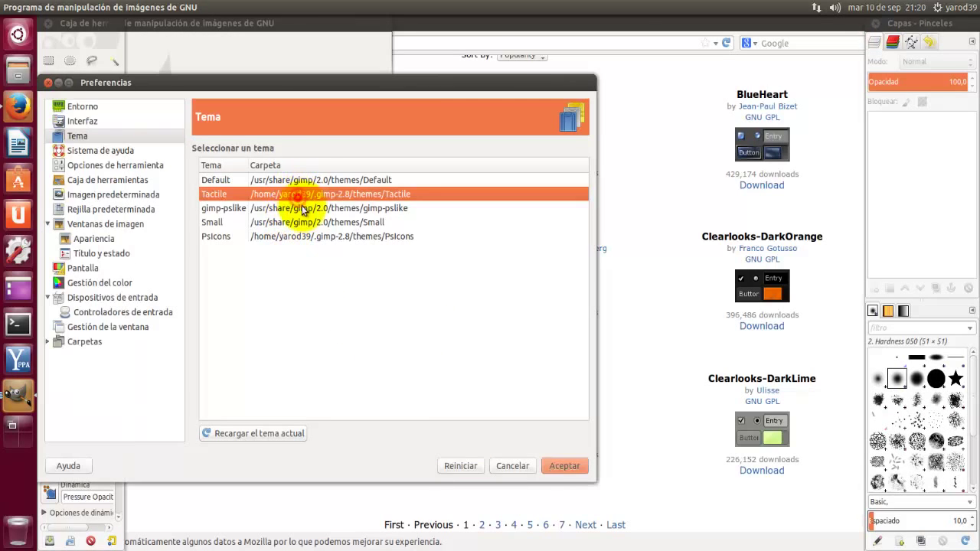
left_click(565, 465)
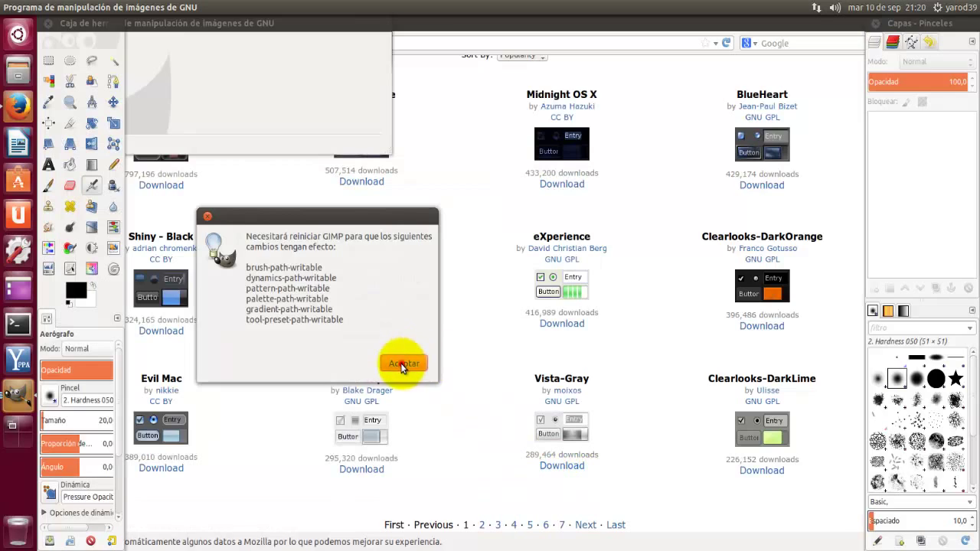
left_click(402, 362)
Step: Move the GIMP image window and switch to Ventanas > Modo de ventana única
left_click(295, 26)
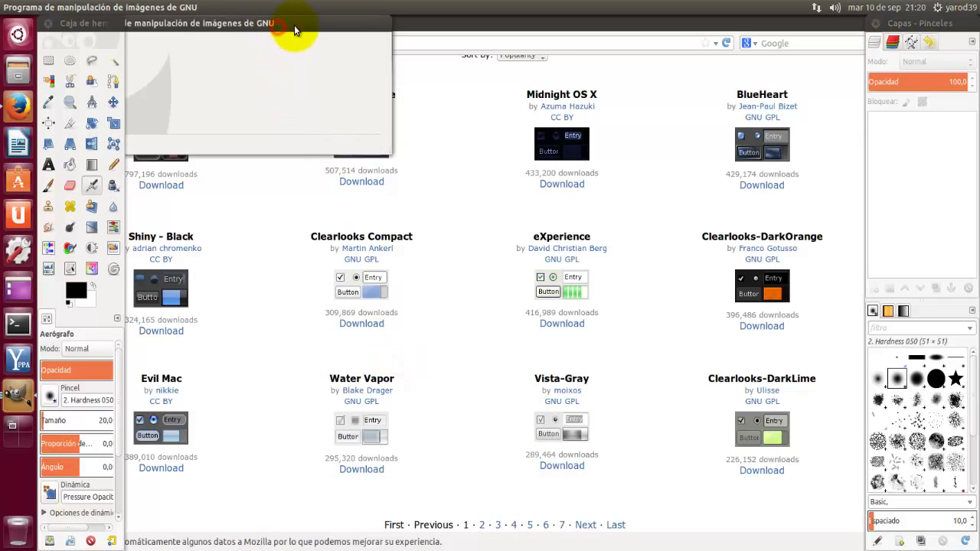
left_click_drag(296, 26, 426, 68)
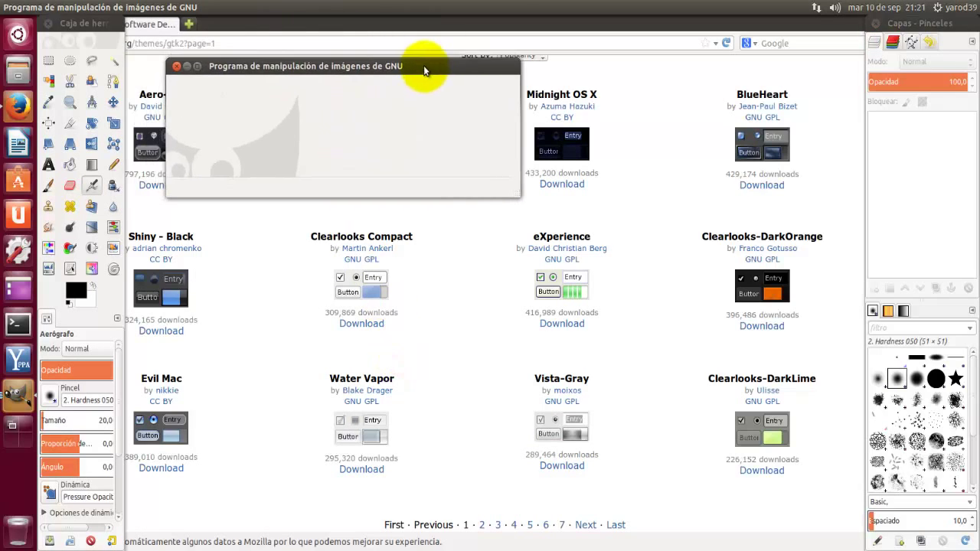
left_click(467, 11)
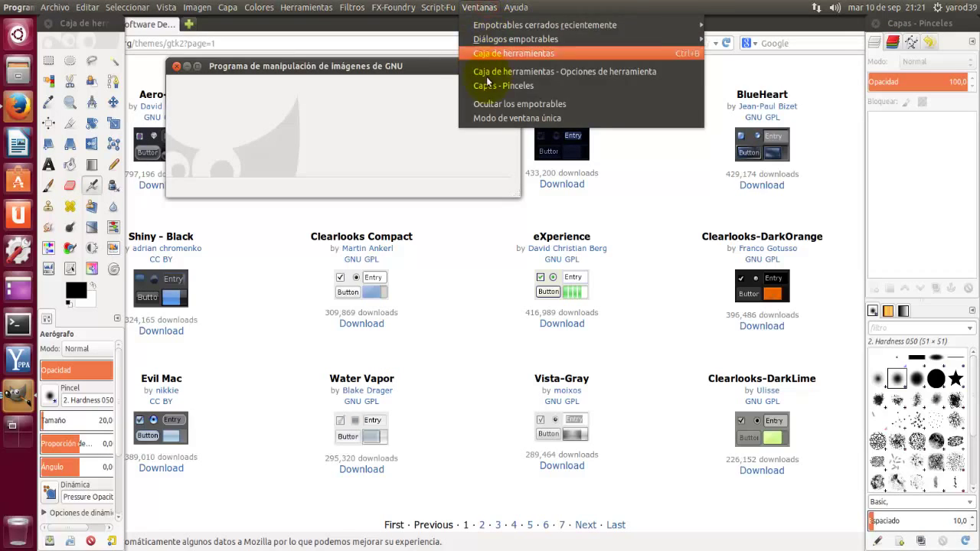
left_click(498, 116)
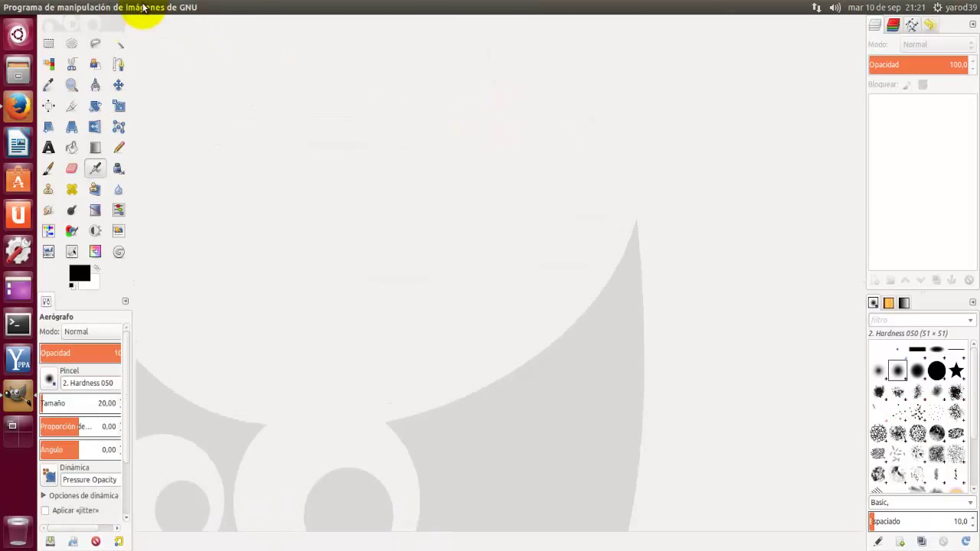
Step: Choose Tactile again under Preferences > Tema, accept, and dismiss the restart notice
left_click(86, 7)
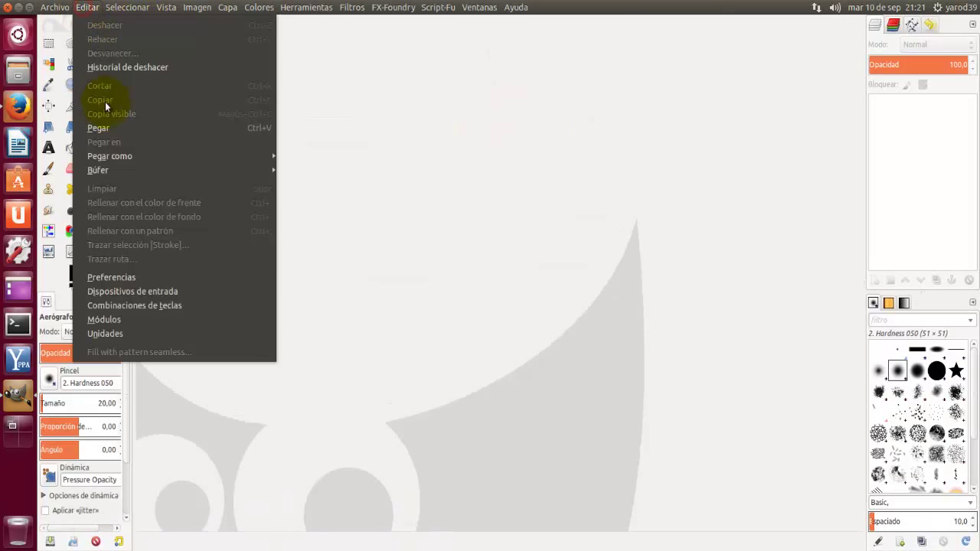
left_click(118, 272)
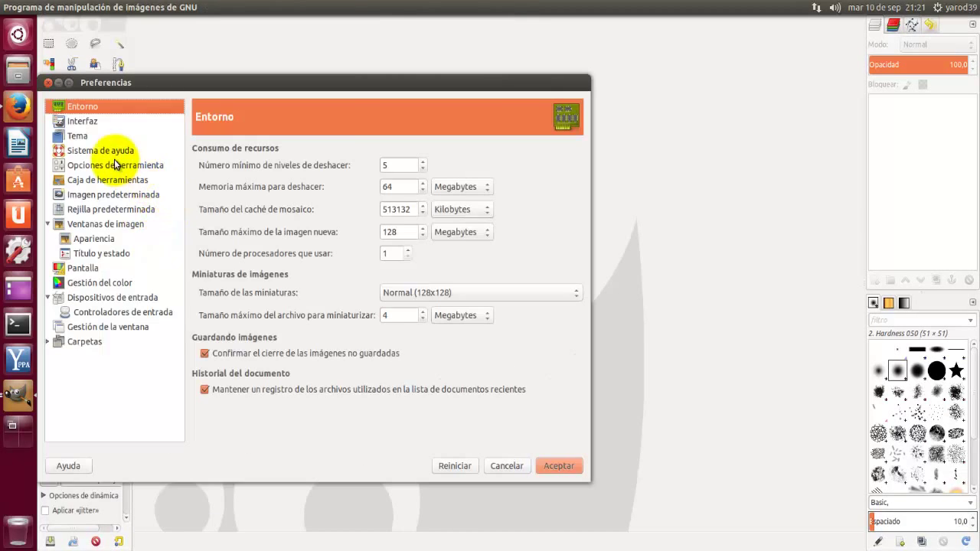
left_click(97, 138)
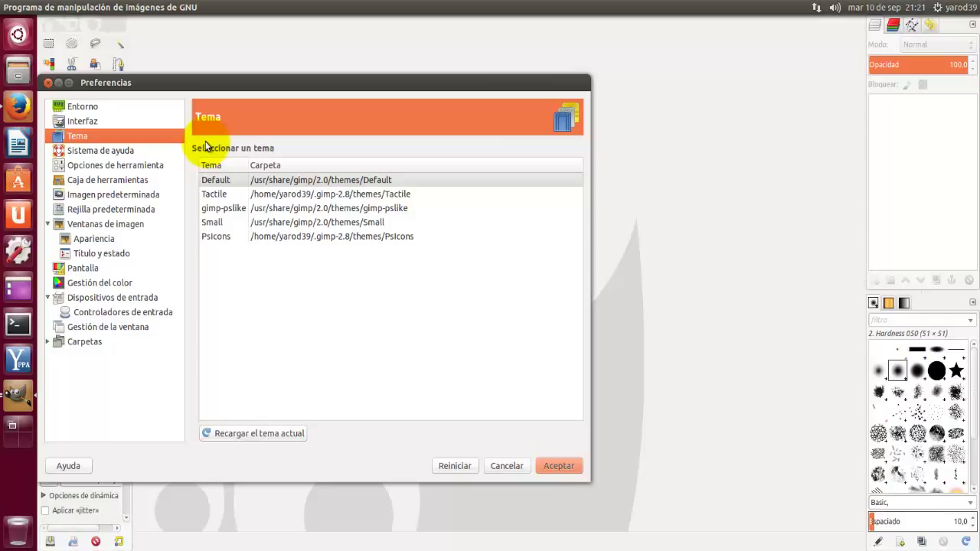
left_click(223, 198)
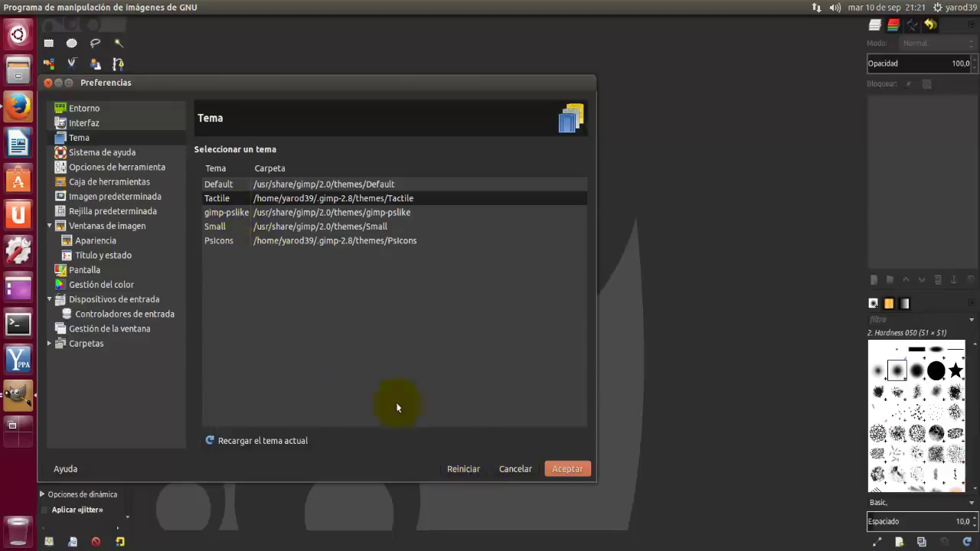
left_click(567, 470)
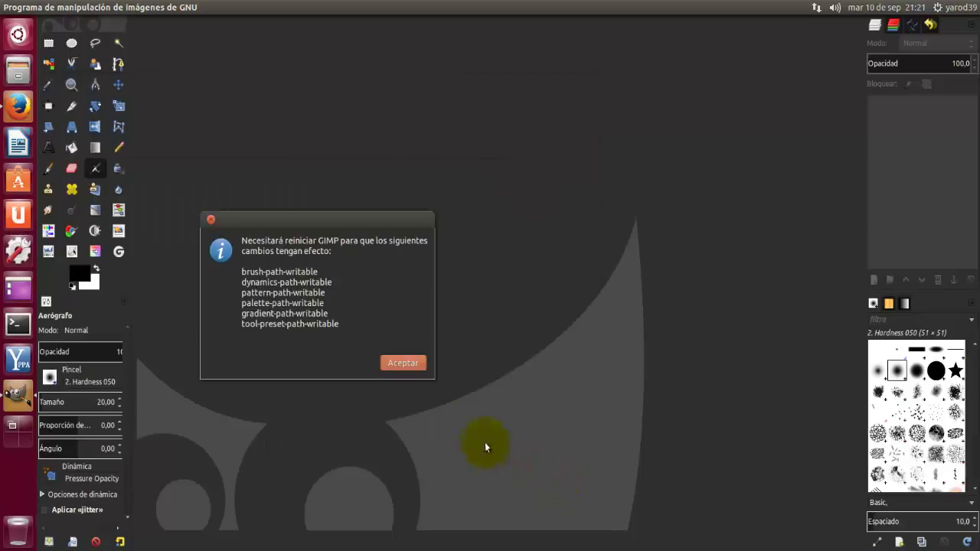
left_click(402, 365)
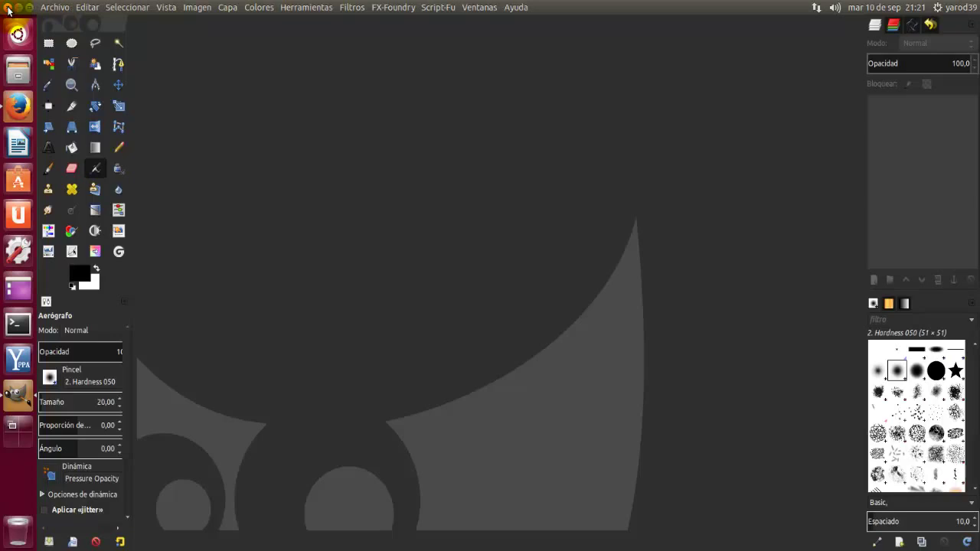
Step: Quit GIMP and close the Firefox window
left_click(8, 7)
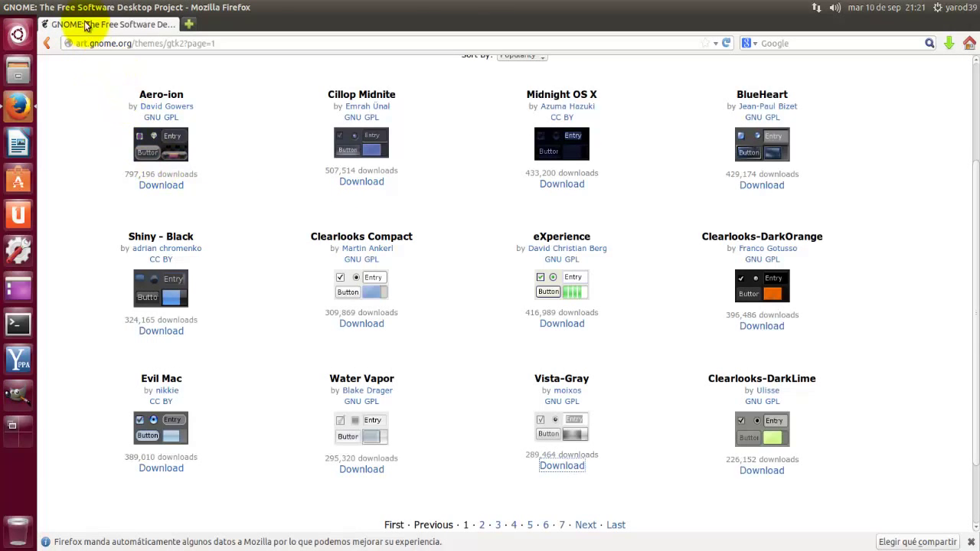
mouse_move(29, 6)
left_click(7, 7)
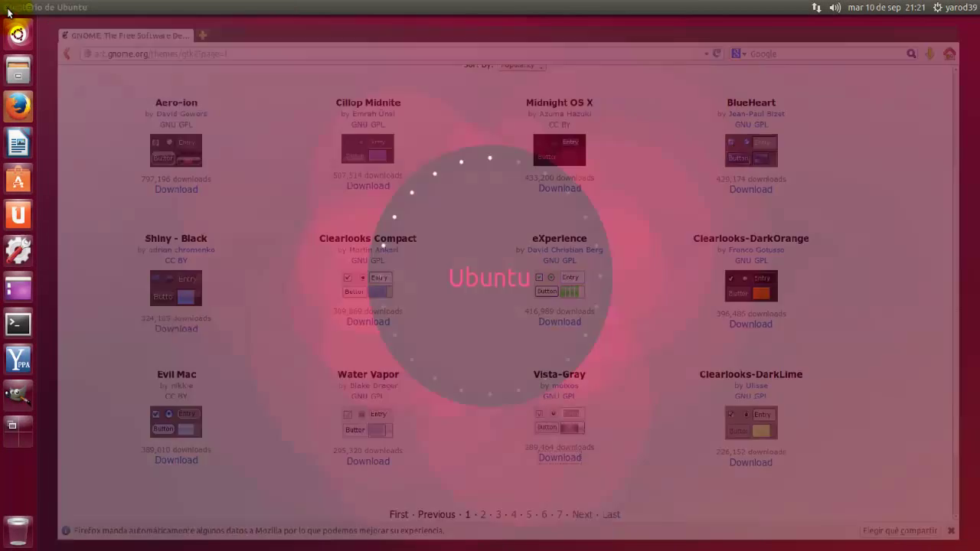